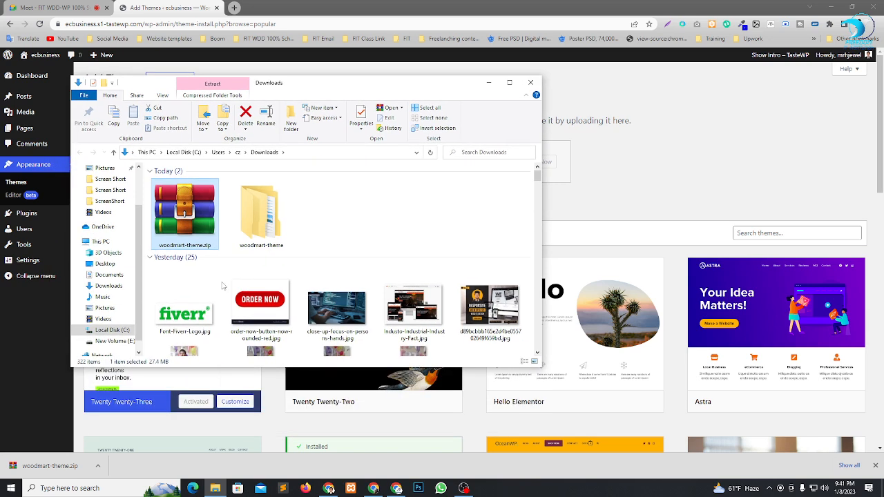
# Open the extracted woodmart-theme folder, glance into its Documentation folder, and open the WoodMart Theme folder.
pyautogui.doubleClick(261, 211)
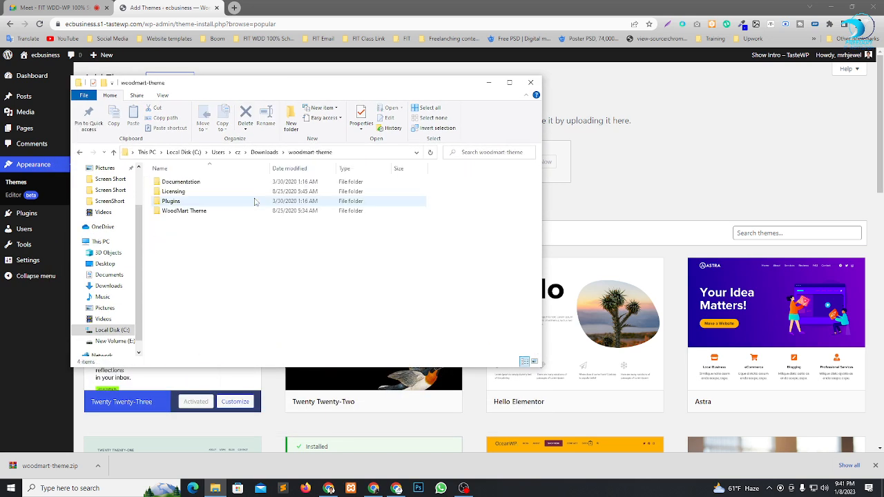
pyautogui.click(195, 201)
pyautogui.click(193, 191)
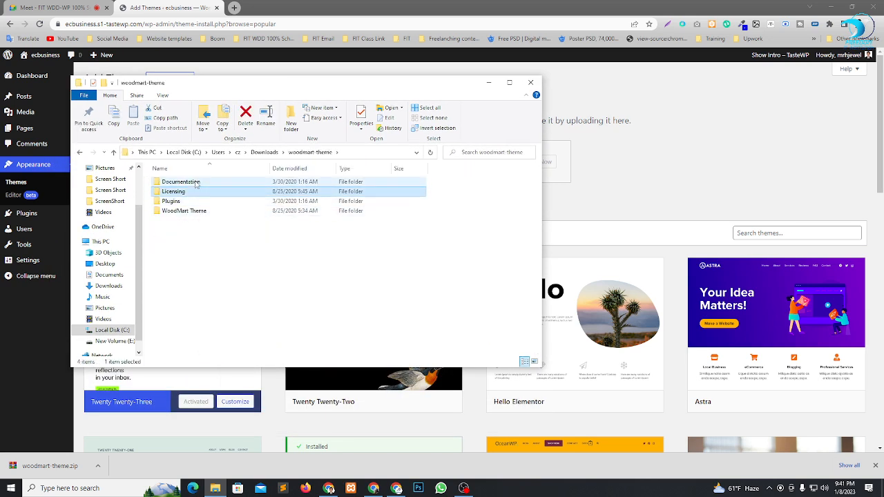
pyautogui.click(197, 184)
pyautogui.doubleClick(197, 184)
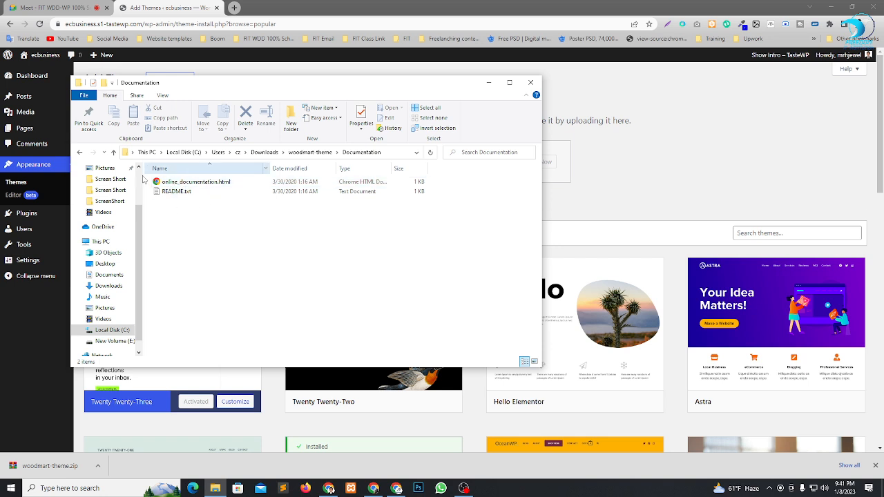
pyautogui.click(114, 154)
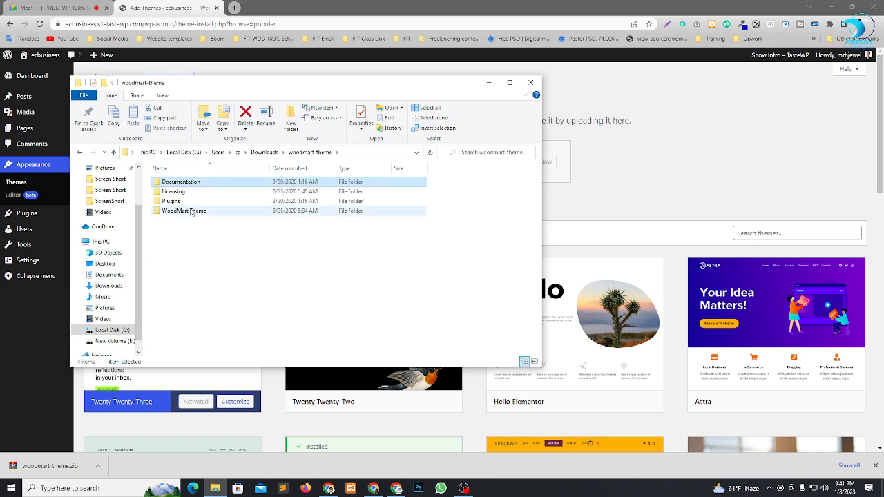
pyautogui.doubleClick(195, 211)
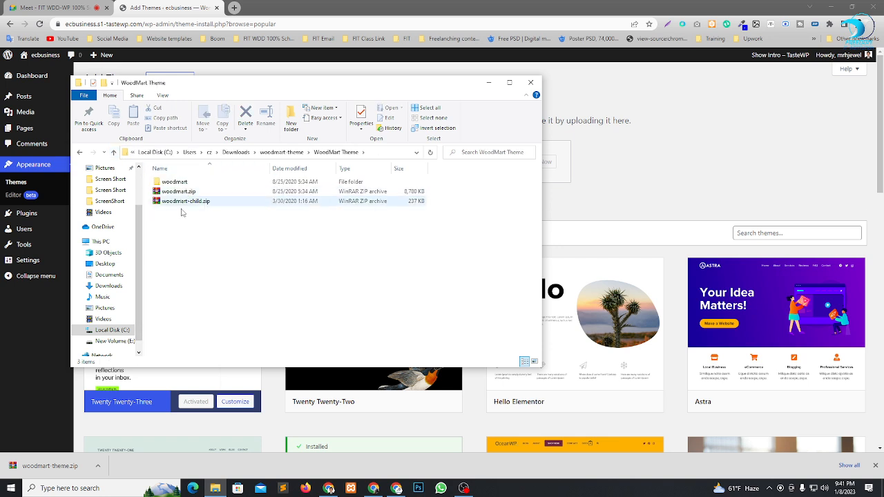
# Examine the parent and child theme archives, woodmart.zip and woodmart-child.zip, in the WoodMart Theme folder.
pyautogui.moveTo(188, 201); pyautogui.dragTo(174, 189)
pyautogui.click(194, 226)
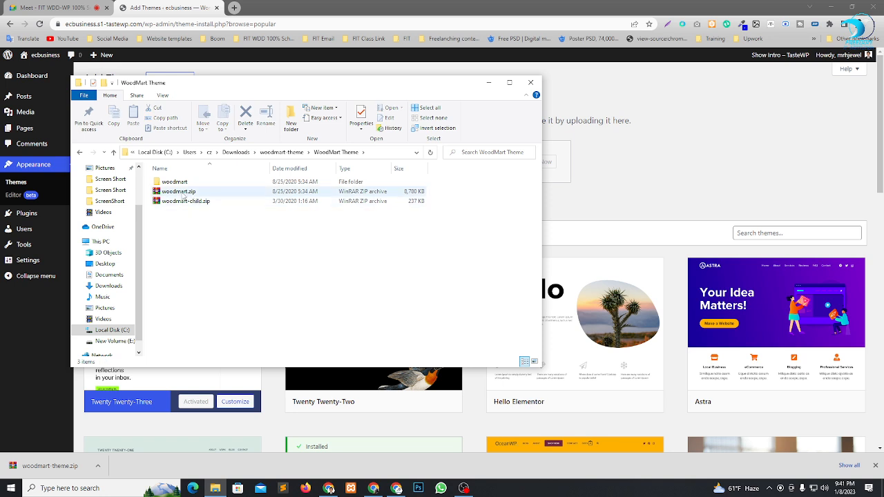
pyautogui.click(183, 194)
pyautogui.click(189, 202)
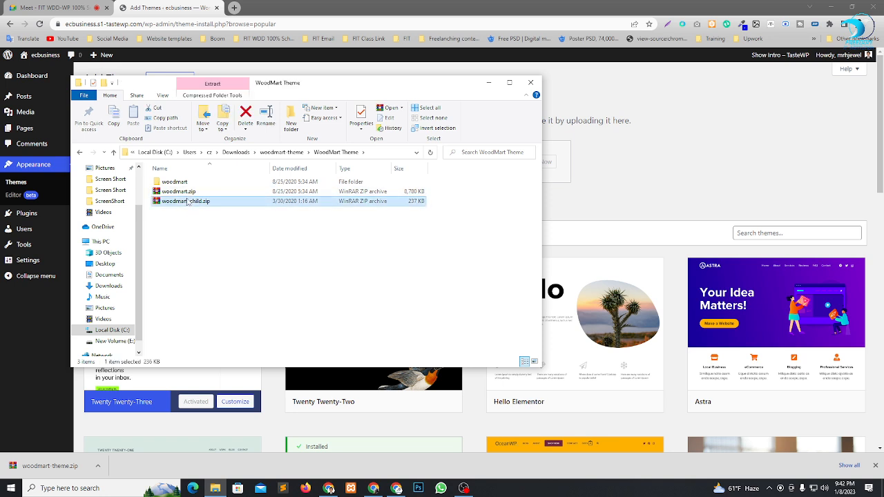
pyautogui.click(230, 233)
pyautogui.click(178, 191)
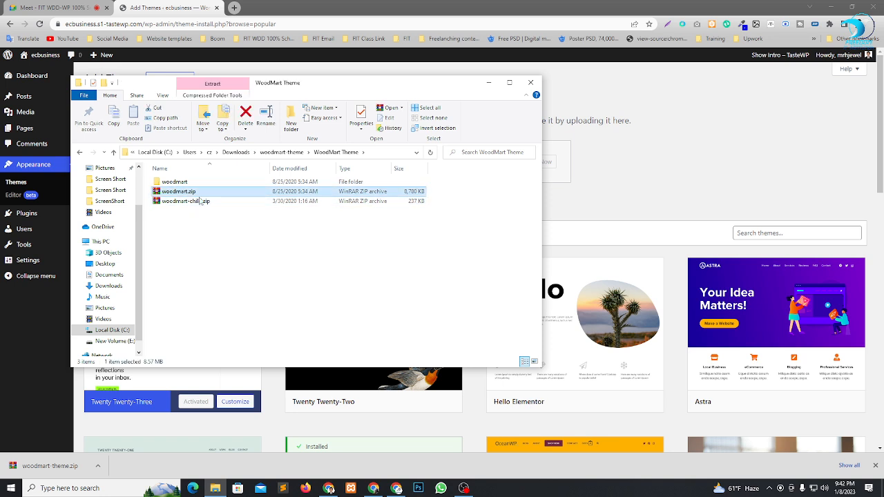
pyautogui.click(199, 202)
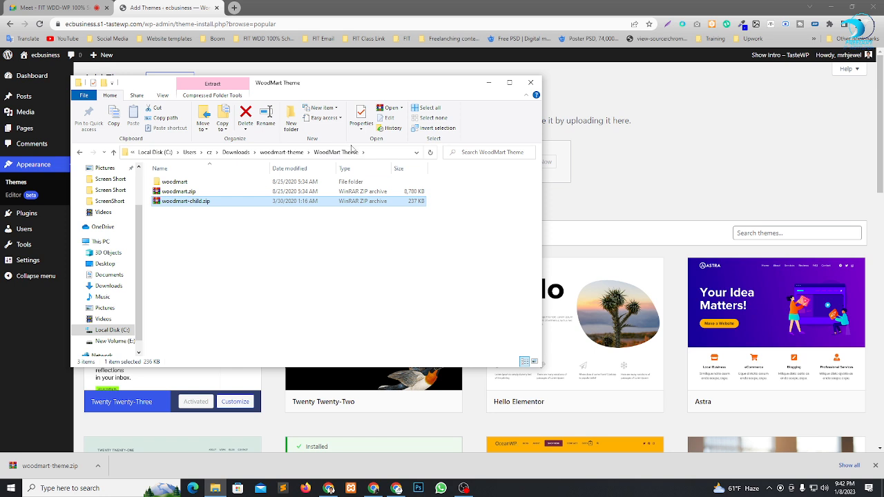
pyautogui.keyDown('ctrl'); pyautogui.click(193, 191); pyautogui.keyUp('ctrl')
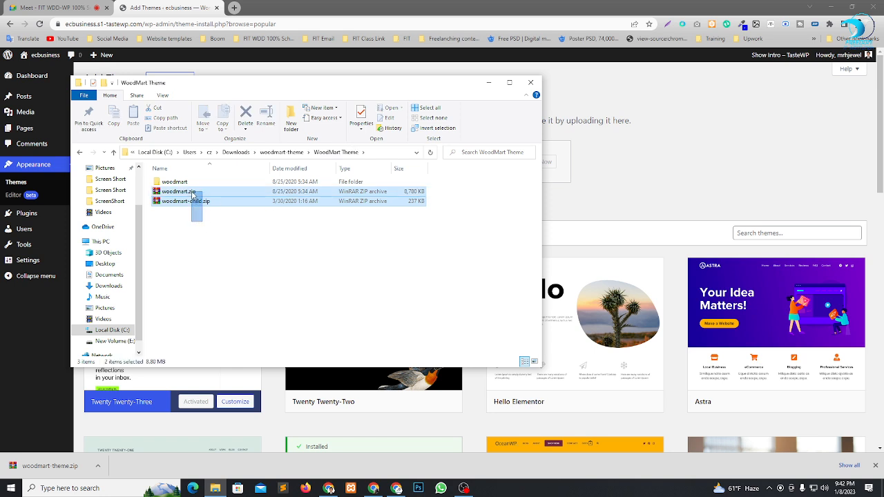
pyautogui.click(239, 249)
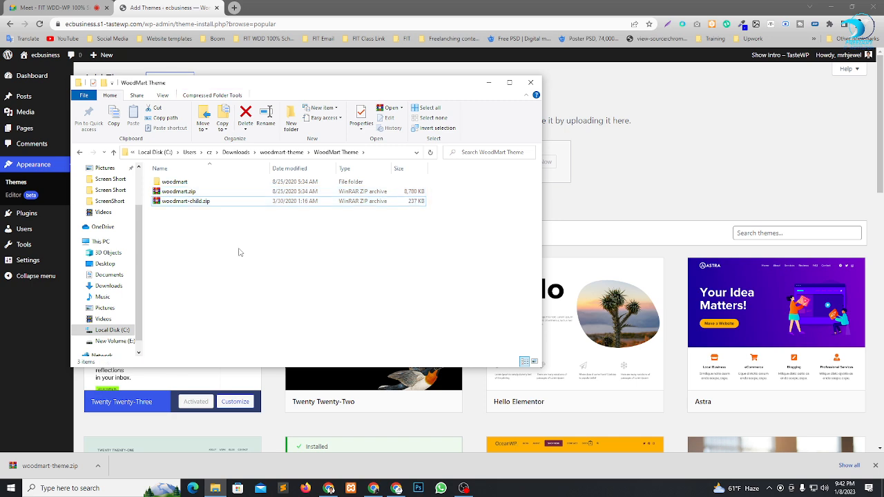
pyautogui.click(220, 193)
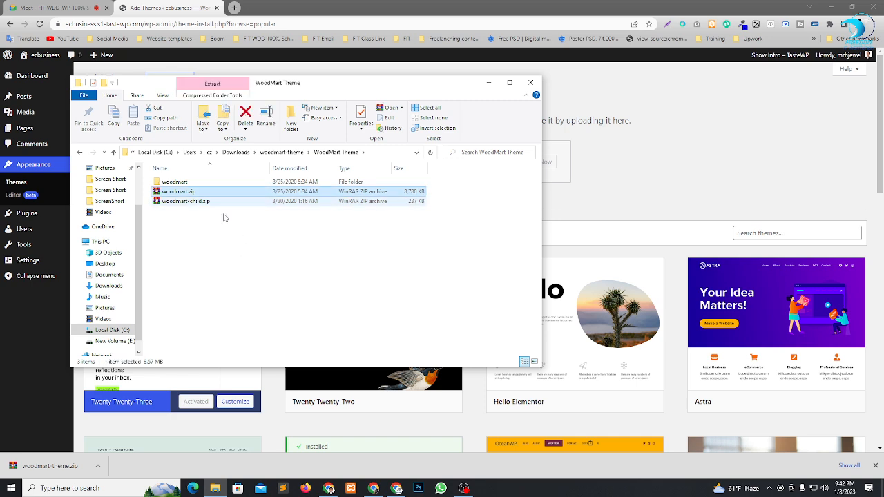
pyautogui.click(218, 232)
pyautogui.click(206, 202)
pyautogui.click(211, 245)
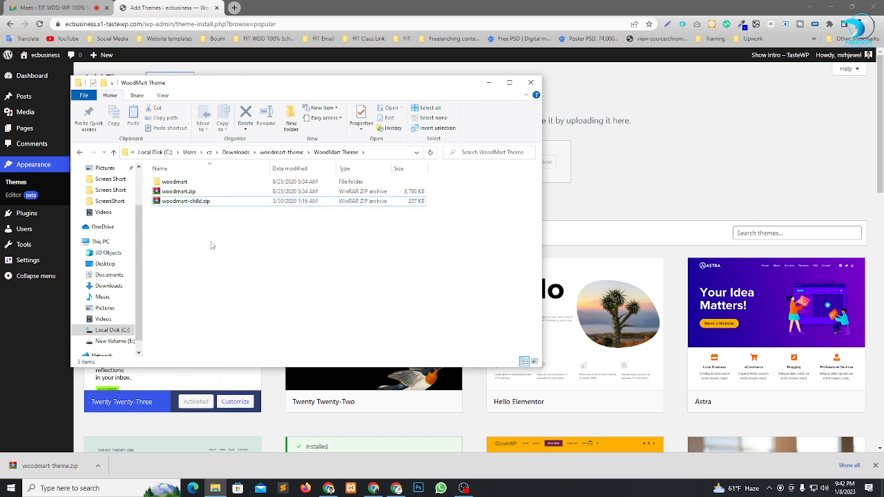
# Uncover the theme upload form and supply woodmart.zip from the WoodMart Theme folder as its file.
pyautogui.moveTo(281, 92); pyautogui.dragTo(266, 204)
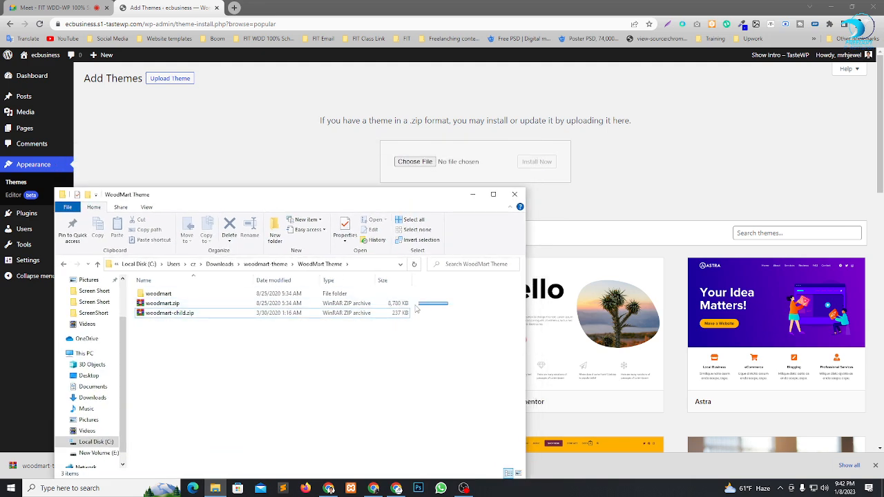
pyautogui.click(400, 305)
pyautogui.moveTo(431, 315); pyautogui.dragTo(396, 324)
pyautogui.click(390, 335)
pyautogui.moveTo(169, 306); pyautogui.dragTo(442, 163)
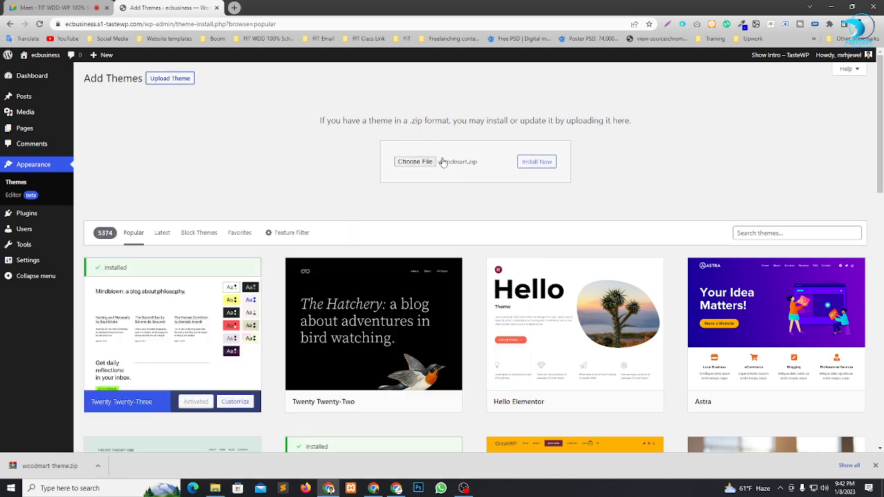
# Install the Woodmart theme from the chosen woodmart.zip and activate it.
pyautogui.click(537, 164)
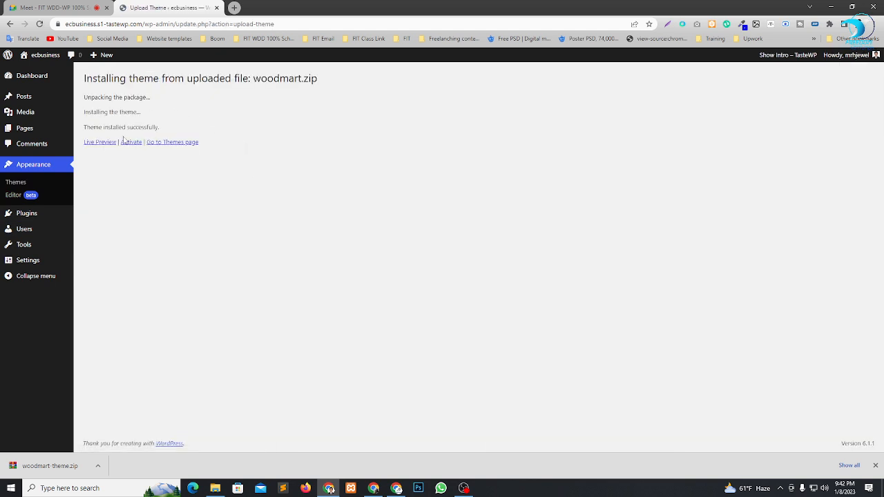
pyautogui.moveTo(118, 127); pyautogui.dragTo(166, 130)
pyautogui.click(131, 143)
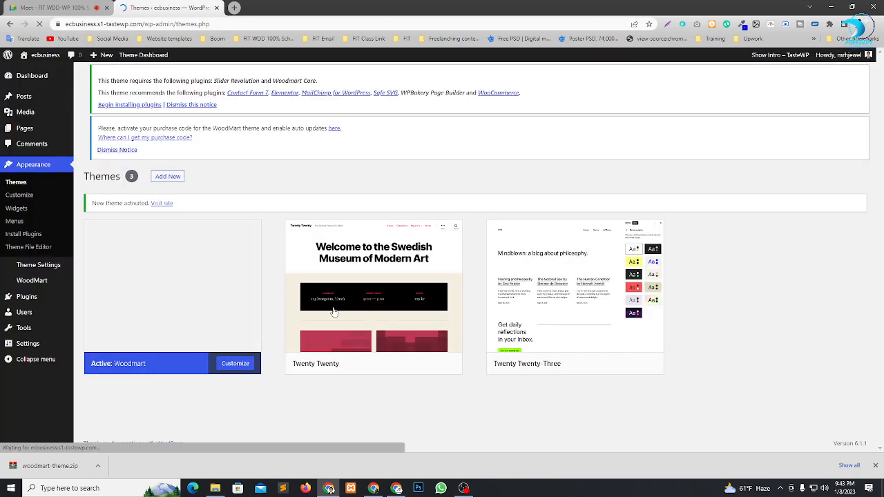
# View the site's front end in a new browser tab to check how the Woodmart theme looks.
pyautogui.moveTo(117, 57)
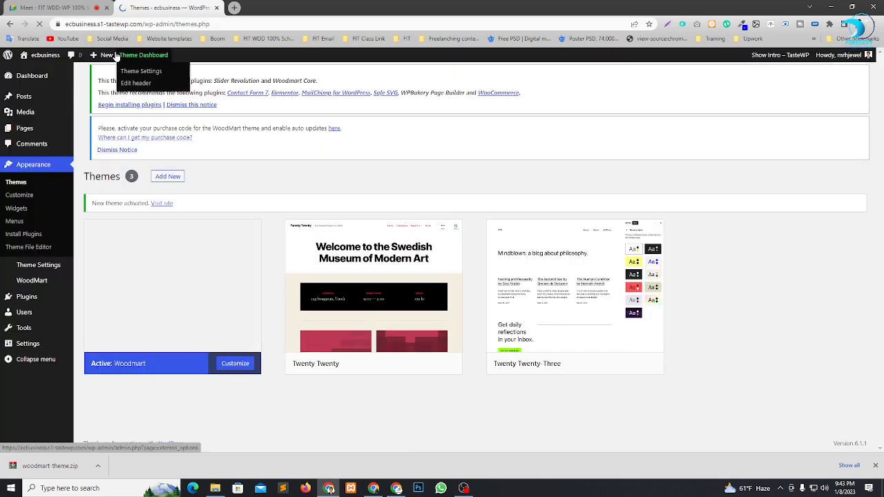
pyautogui.rightClick(28, 71)
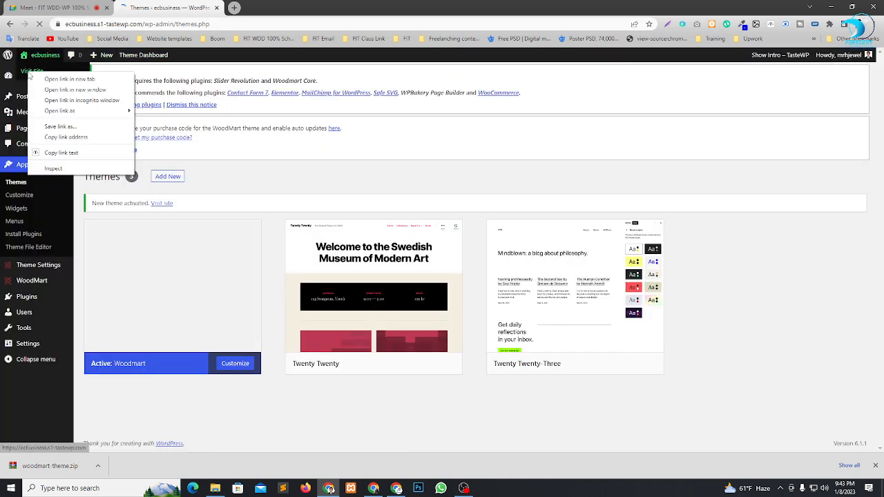
pyautogui.click(47, 78)
pyautogui.click(269, 7)
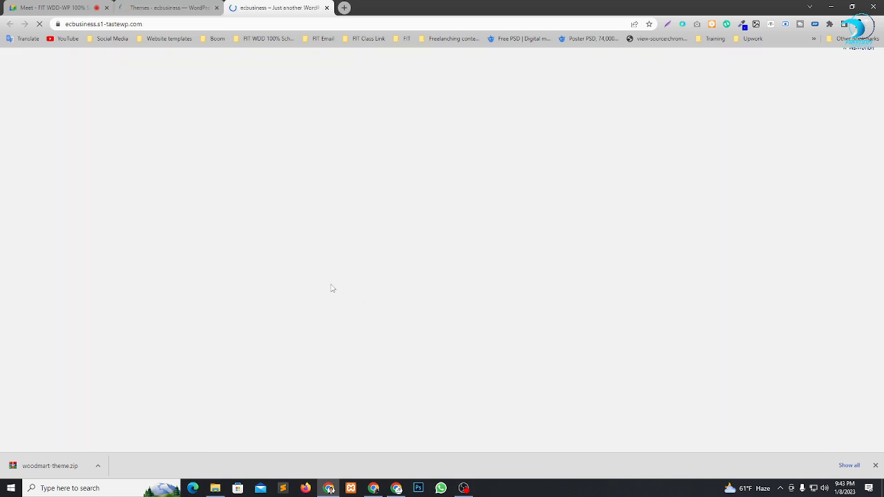
pyautogui.click(170, 7)
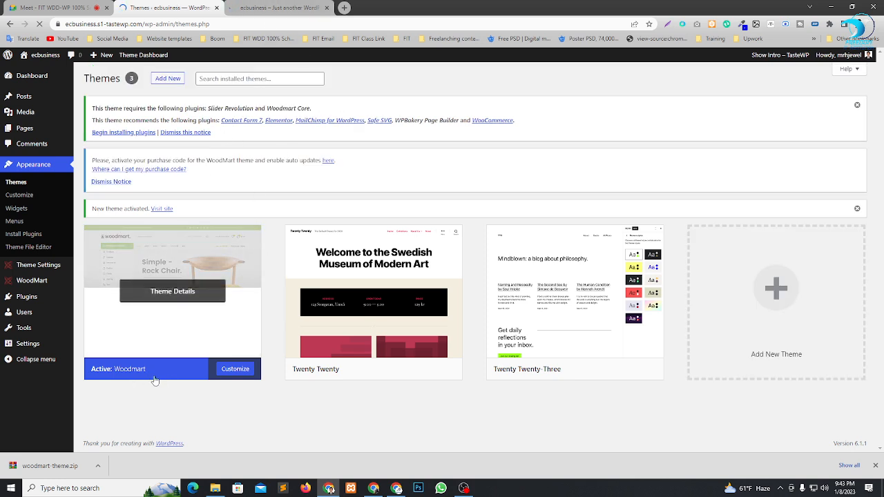
pyautogui.click(269, 4)
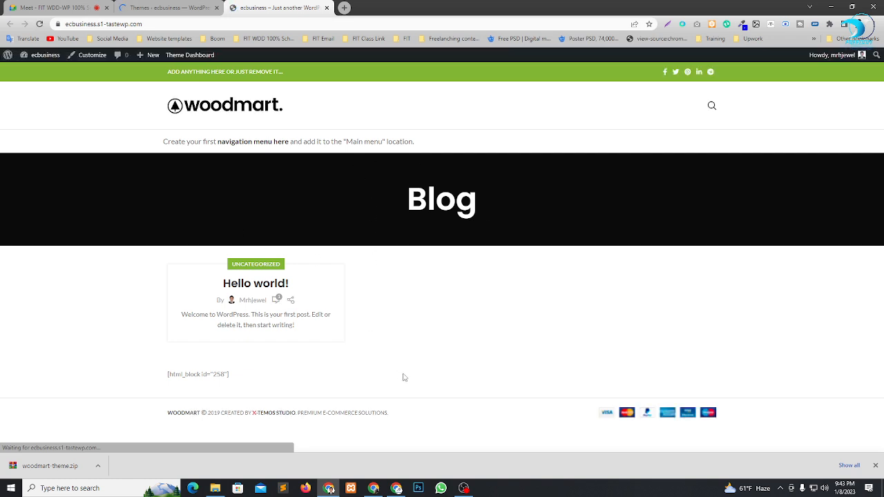
# Start another theme upload from the WordPress Themes page and supply woodmart-child.zip as its file.
pyautogui.click(169, 7)
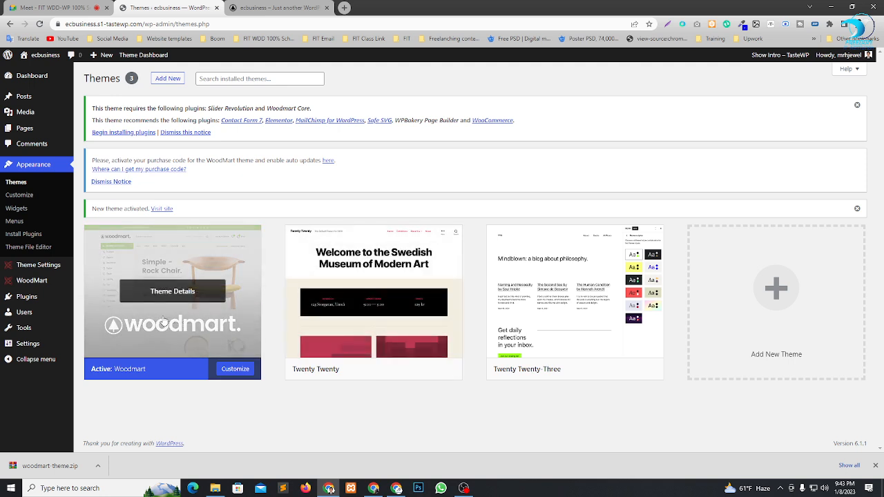
pyautogui.click(166, 80)
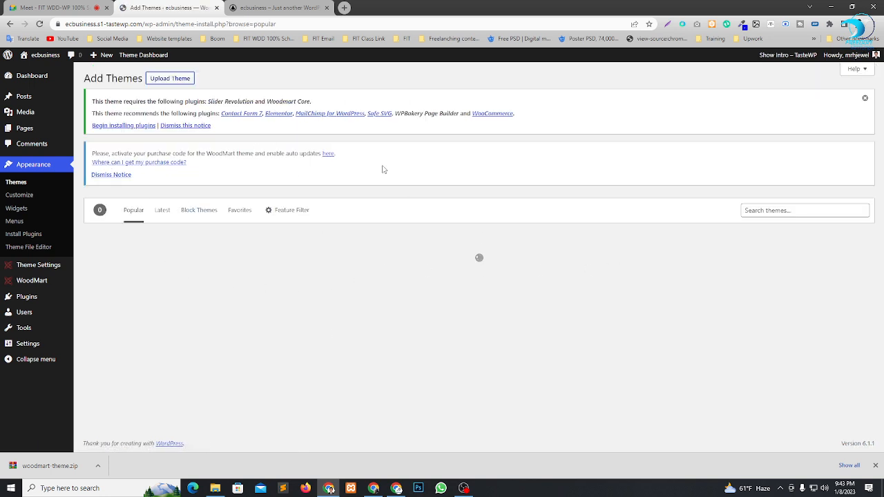
pyautogui.click(167, 79)
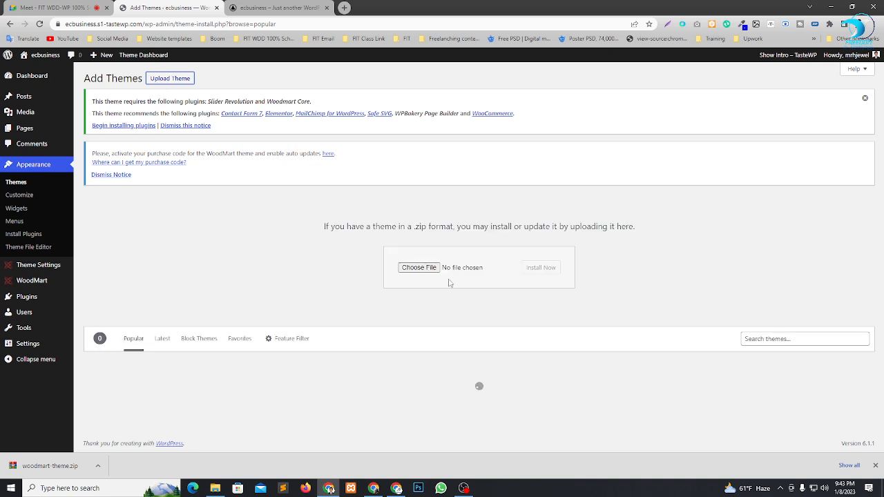
pyautogui.click(215, 488)
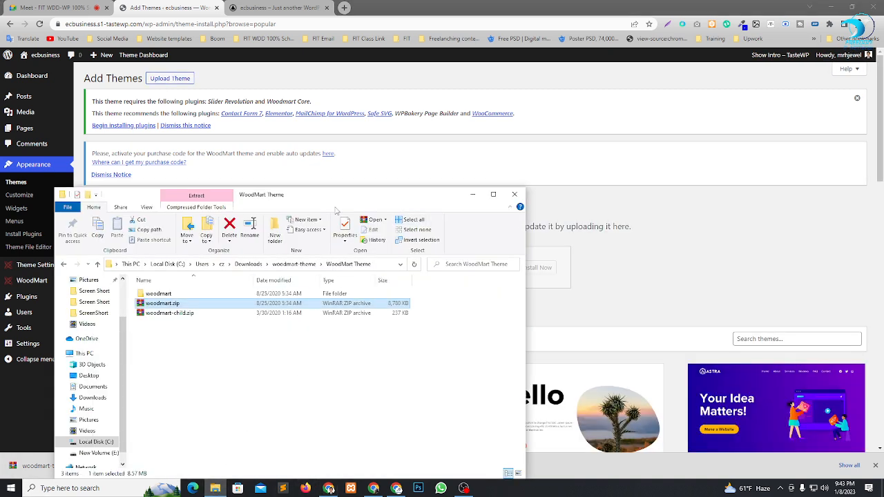
pyautogui.moveTo(339, 198); pyautogui.dragTo(341, 300)
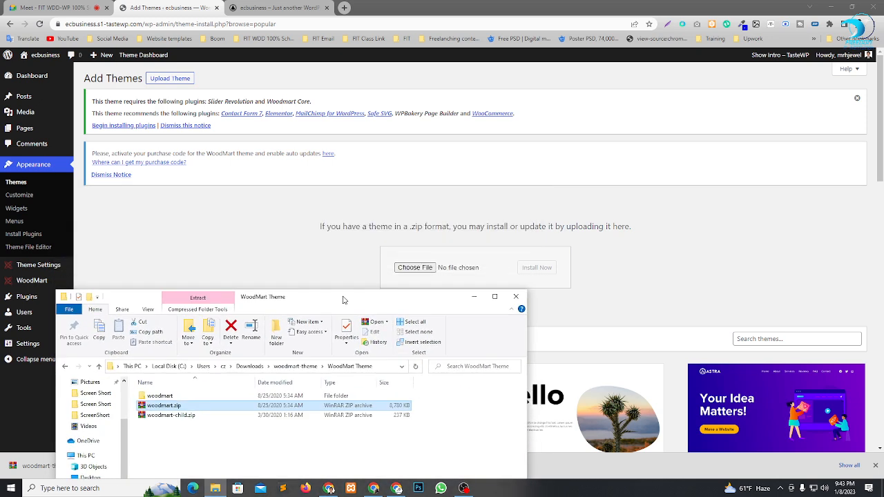
pyautogui.moveTo(188, 419); pyautogui.dragTo(442, 269)
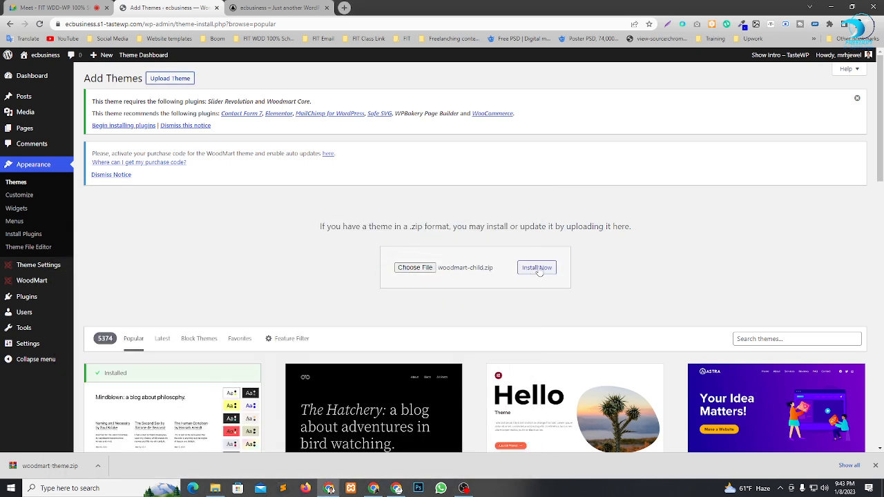
# Install the Woodmart child theme from woodmart-child.zip and activate it.
pyautogui.click(536, 269)
pyautogui.scroll(-1, 318, 287)
pyautogui.scroll(-2, 310, 294)
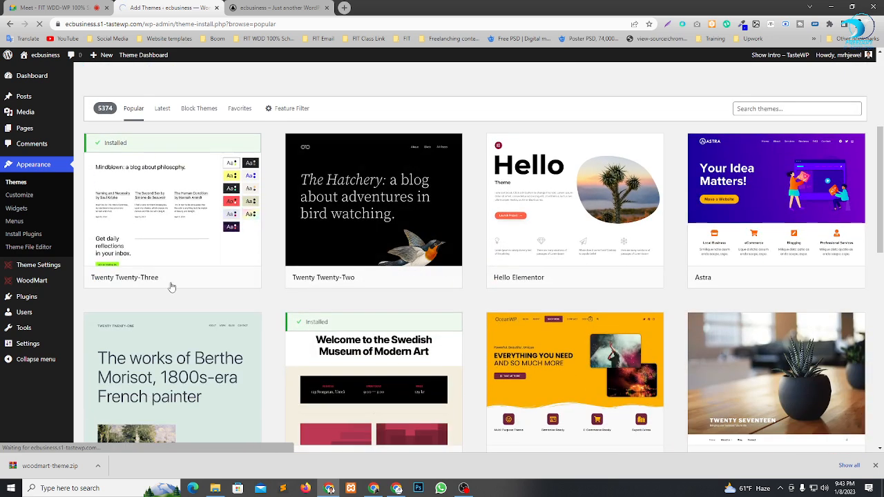
pyautogui.scroll(2, 584, 280)
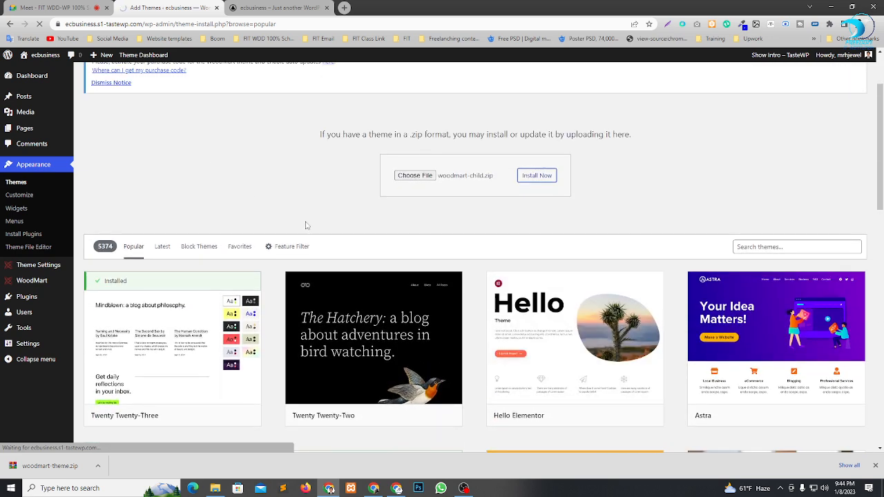
pyautogui.scroll(2, 327, 228)
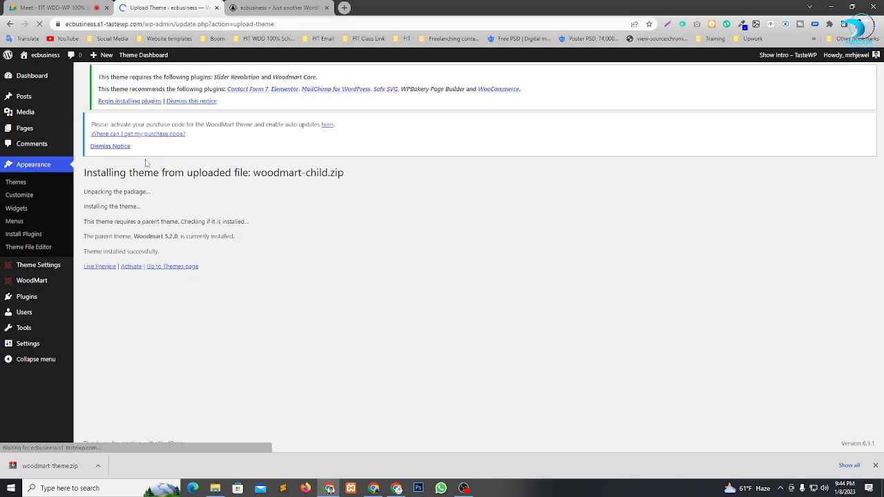
pyautogui.moveTo(132, 252); pyautogui.dragTo(186, 237)
pyautogui.click(308, 261)
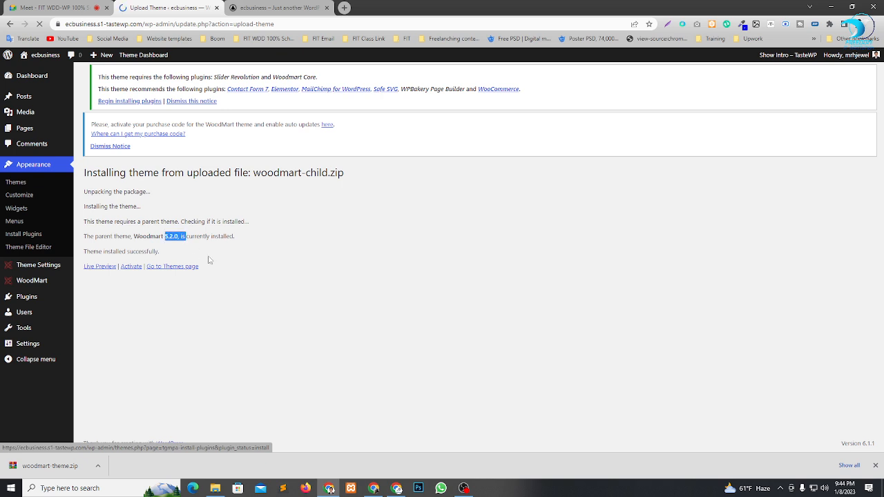
pyautogui.click(210, 259)
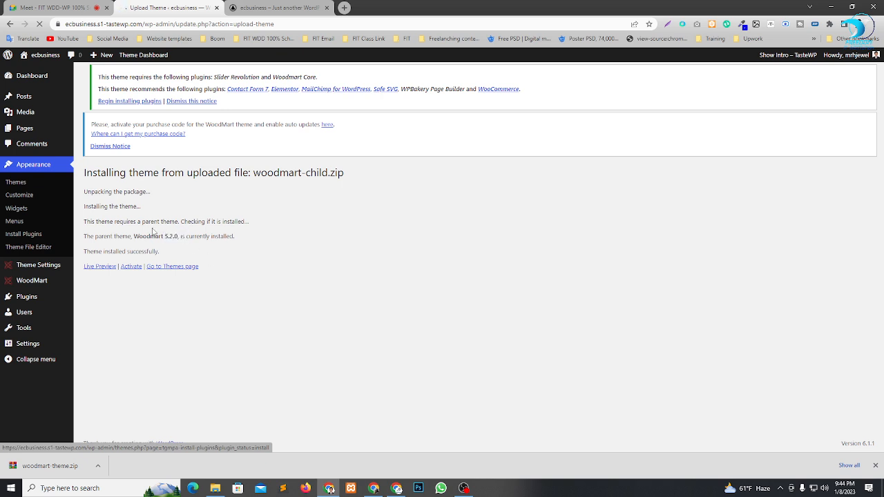
pyautogui.click(131, 267)
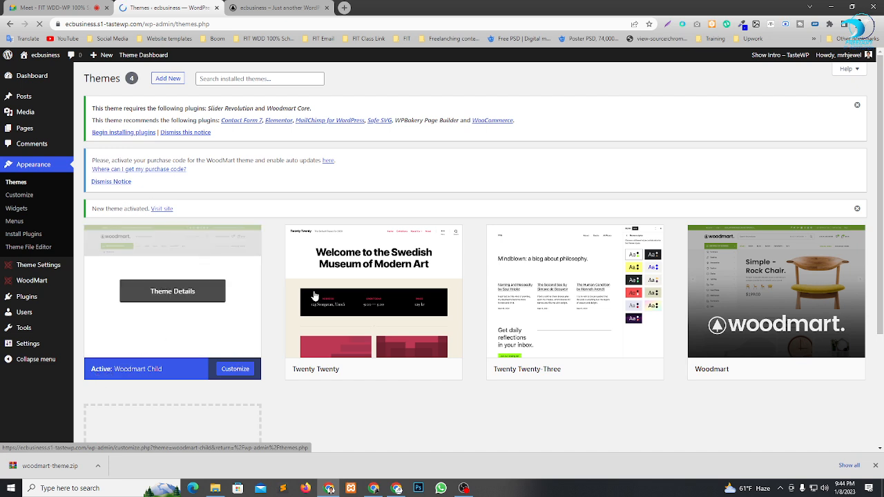
# Reload the site's front end with the child theme active and review the installed themes on the Themes page.
pyautogui.click(302, 7)
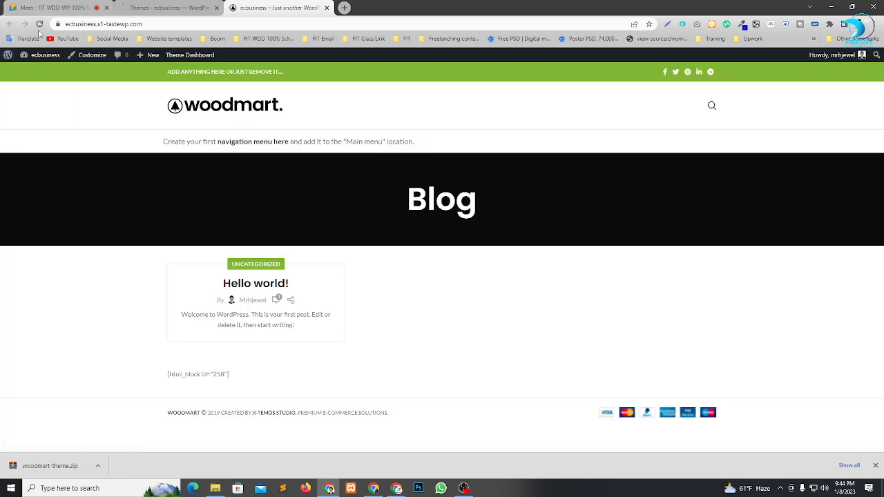
pyautogui.click(39, 23)
pyautogui.click(875, 465)
pyautogui.click(168, 7)
pyautogui.scroll(-2, 311, 280)
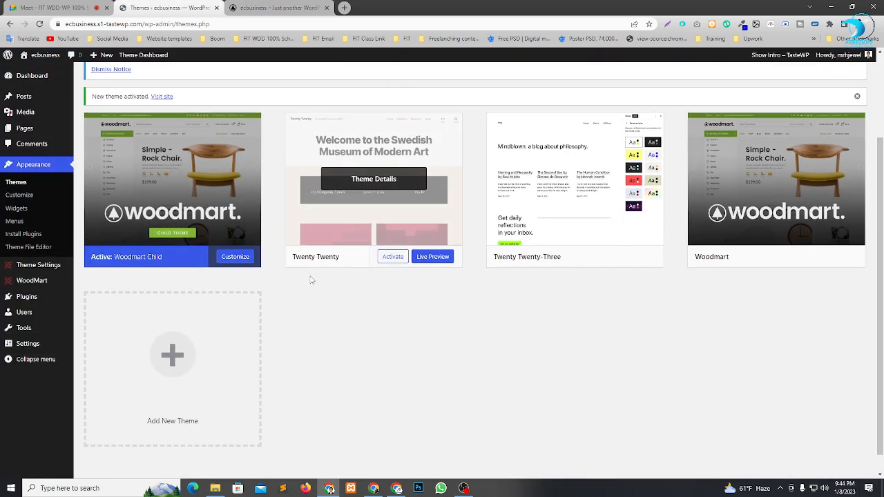
pyautogui.scroll(2, 311, 280)
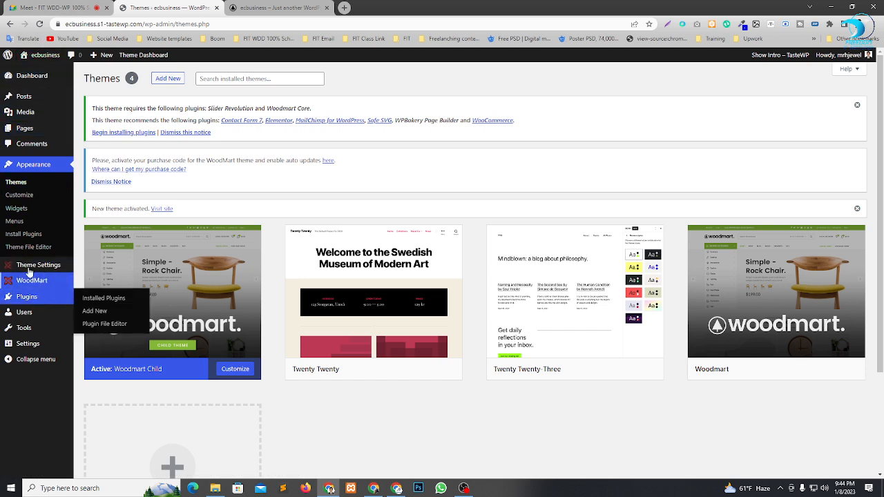
pyautogui.moveTo(27, 268)
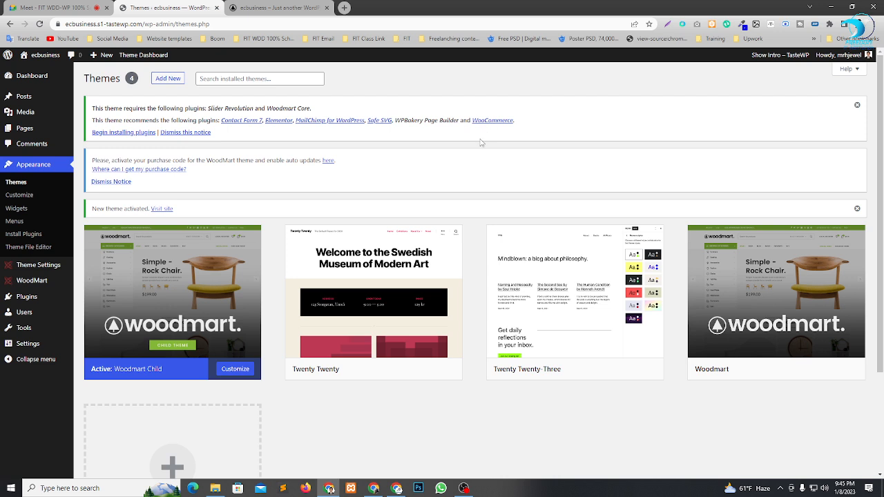
# Bulk-install all the plugins the theme requires and recommends, except WPBakery Page Builder.
pyautogui.click(114, 136)
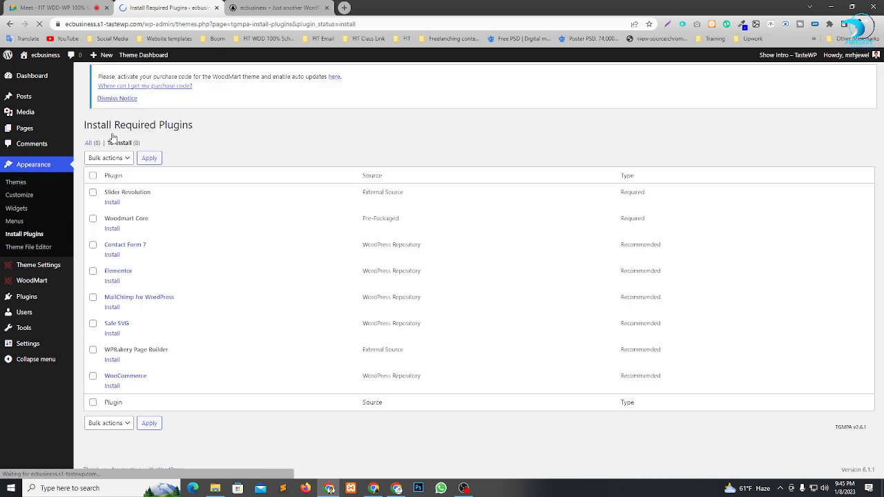
pyautogui.click(94, 182)
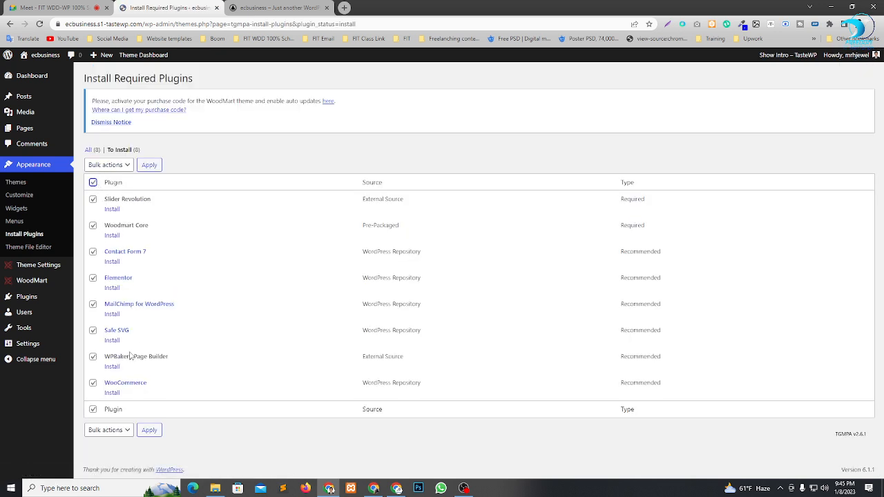
pyautogui.moveTo(110, 358); pyautogui.dragTo(153, 358)
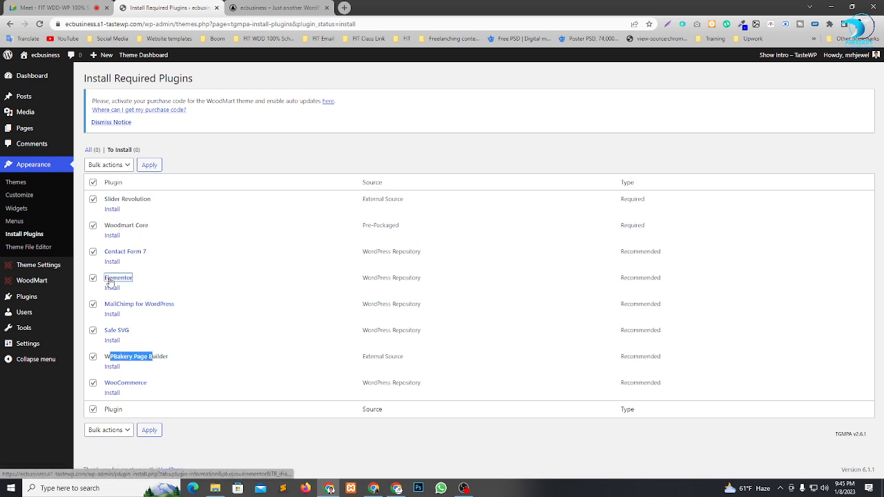
pyautogui.moveTo(109, 280); pyautogui.dragTo(182, 286)
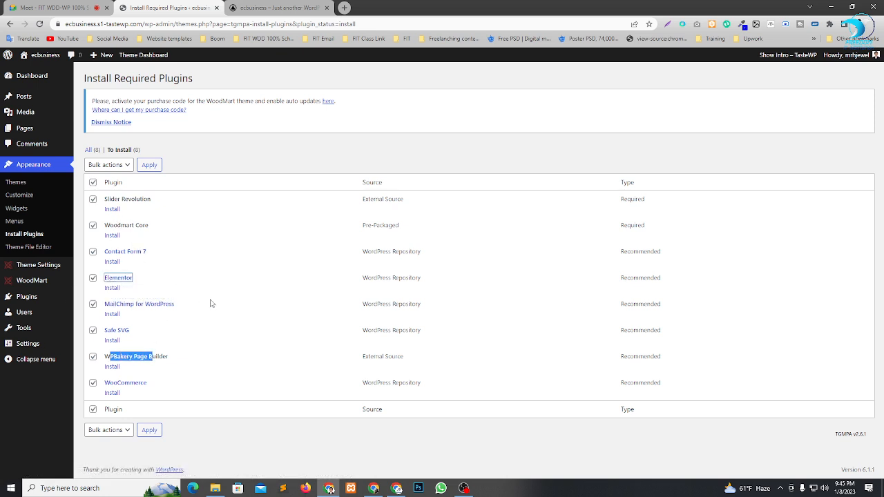
pyautogui.click(152, 295)
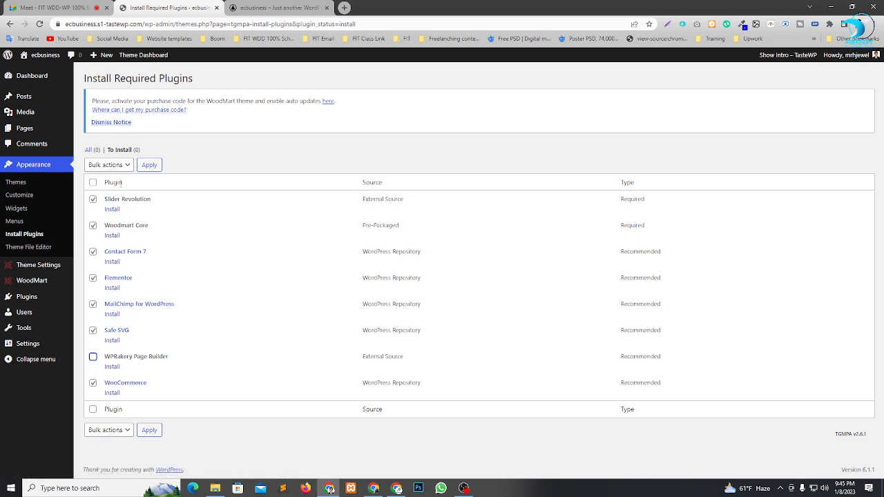
pyautogui.click(102, 165)
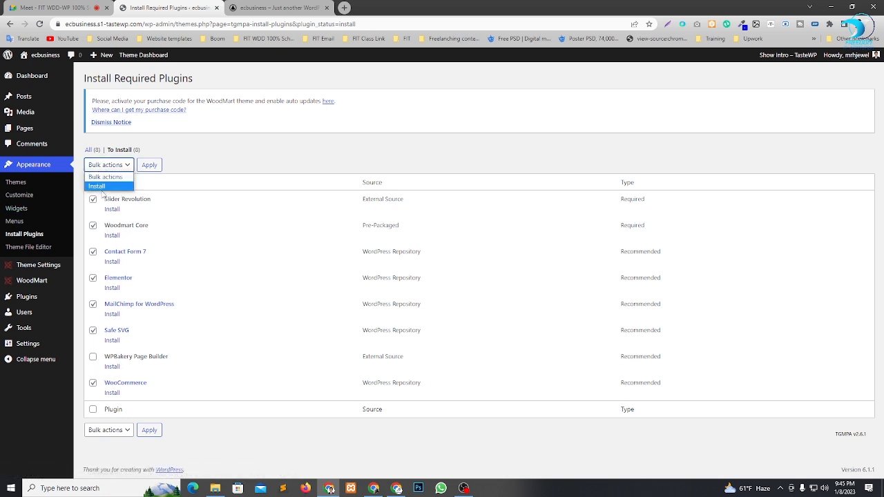
pyautogui.click(103, 188)
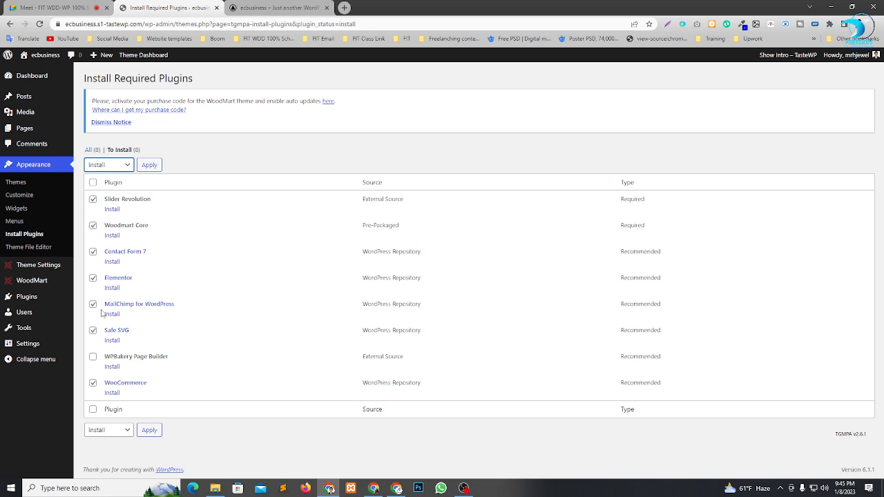
pyautogui.click(148, 167)
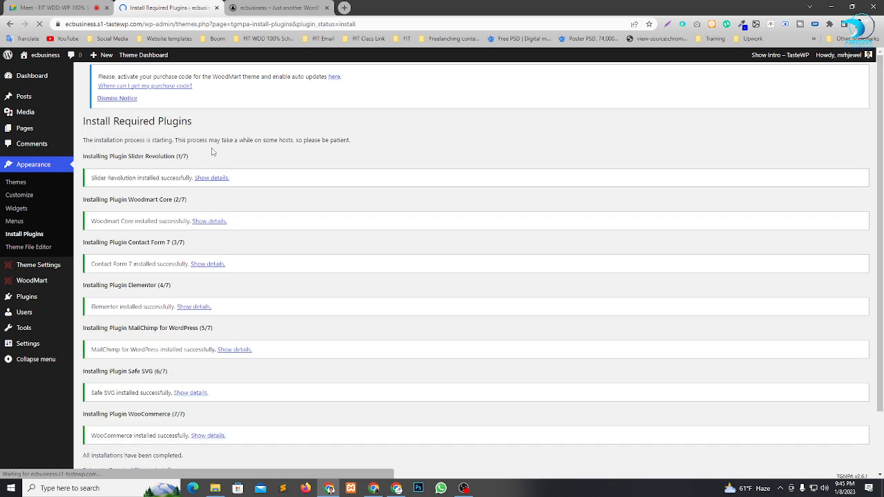
pyautogui.scroll(-1, 200, 150)
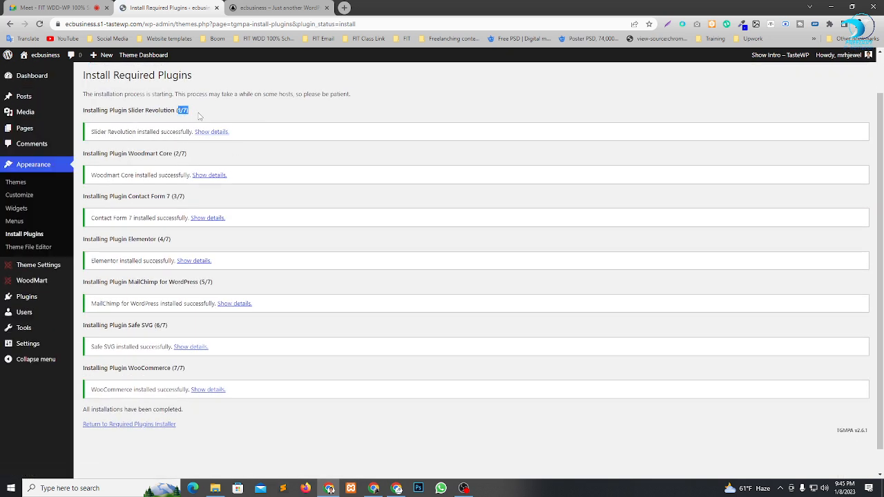
pyautogui.scroll(-1, 184, 123)
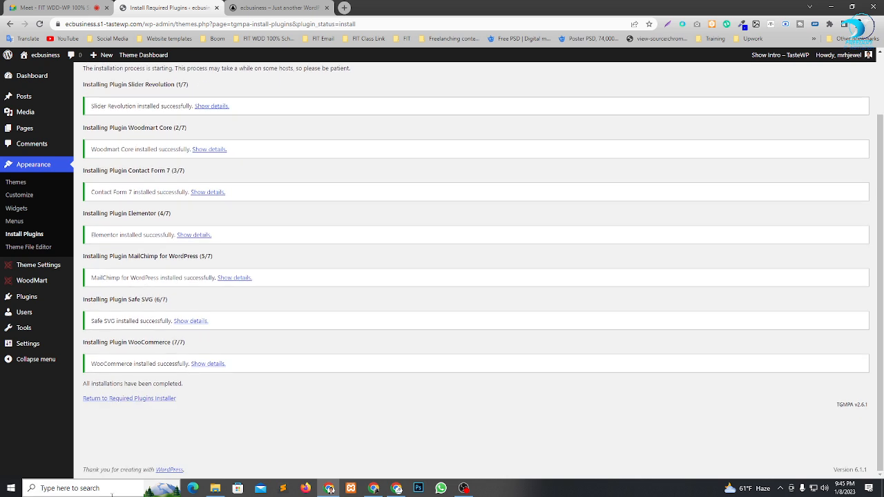
# Return to the required plugins installer and bulk-activate all the plugins listed under To Activate.
pyautogui.click(137, 400)
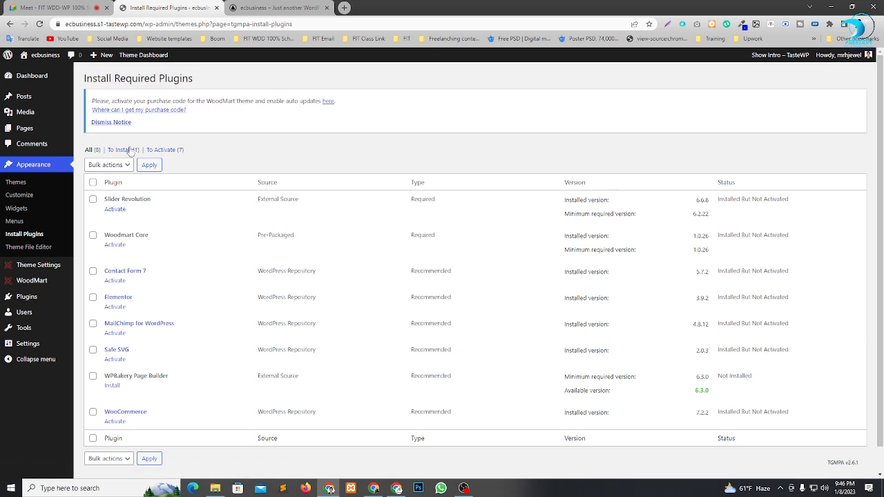
pyautogui.click(164, 152)
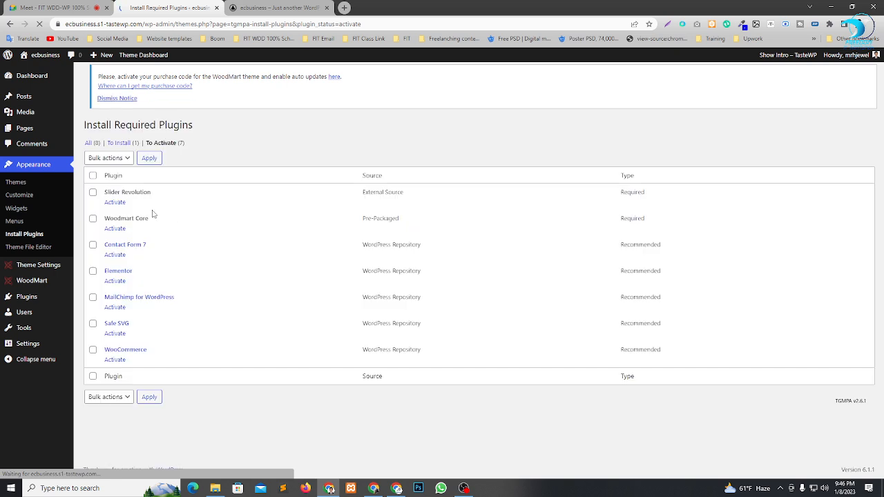
pyautogui.click(109, 158)
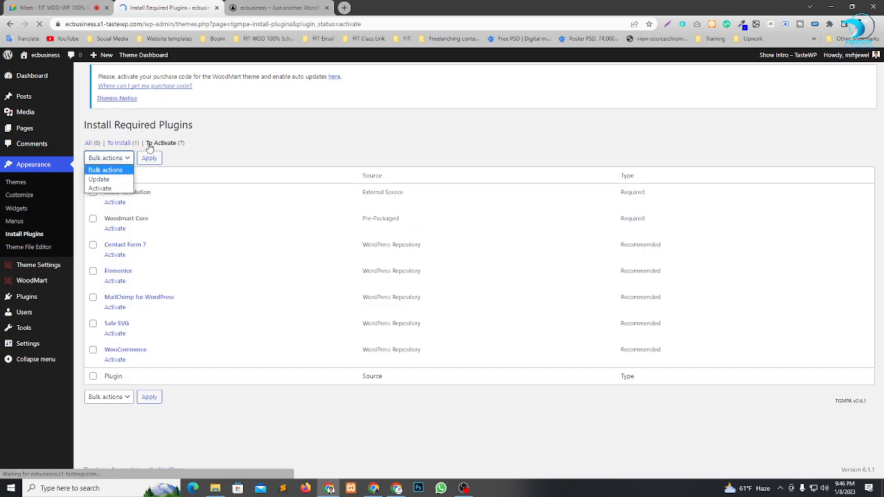
pyautogui.click(260, 141)
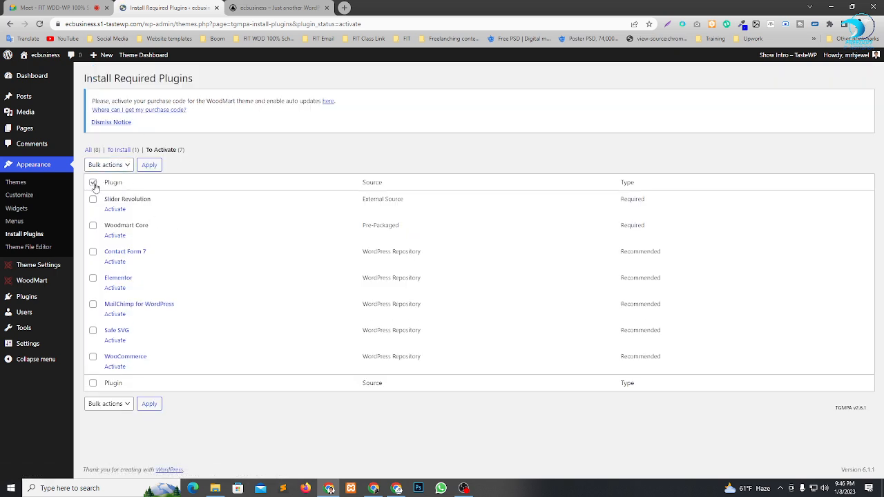
pyautogui.click(93, 183)
pyautogui.click(124, 165)
pyautogui.click(101, 196)
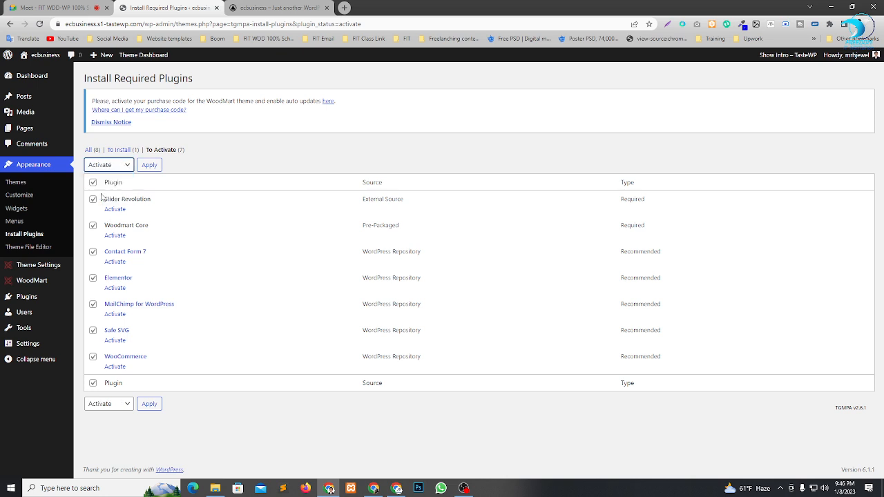
pyautogui.click(149, 166)
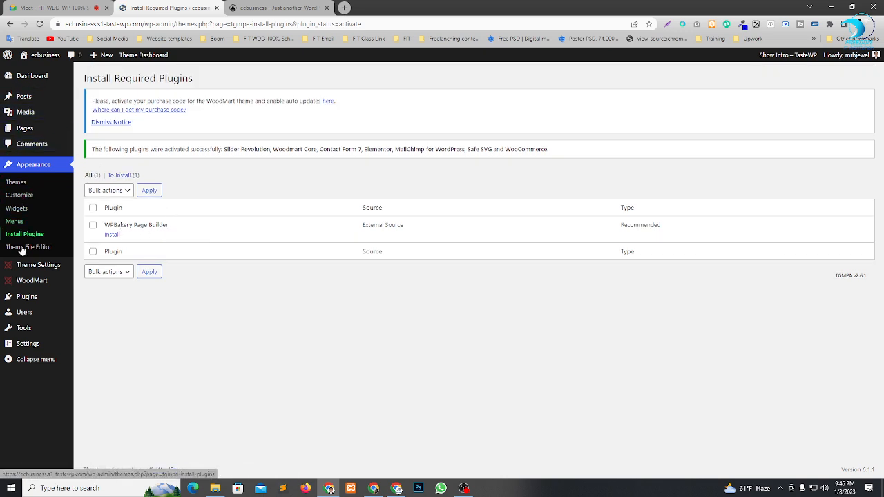
# Go to the installed plugins, decline Slider Revolution's usage data sharing and dismiss its welcome dialog.
pyautogui.moveTo(27, 295)
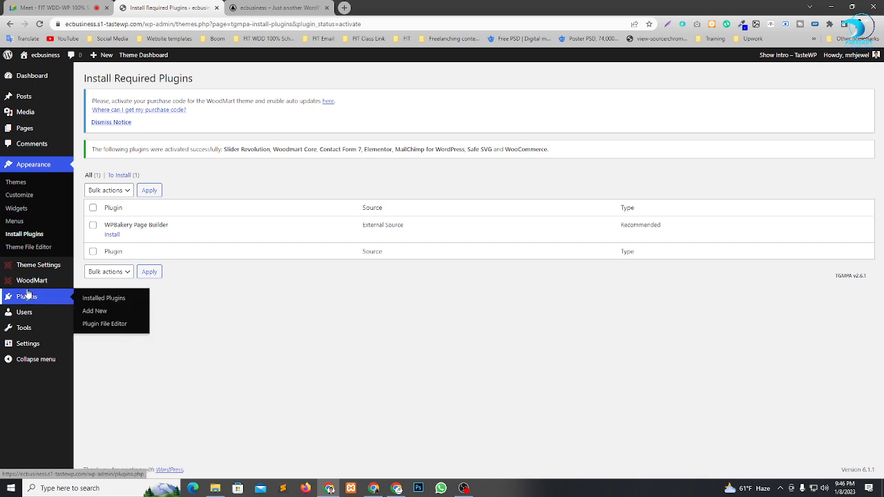
pyautogui.click(97, 298)
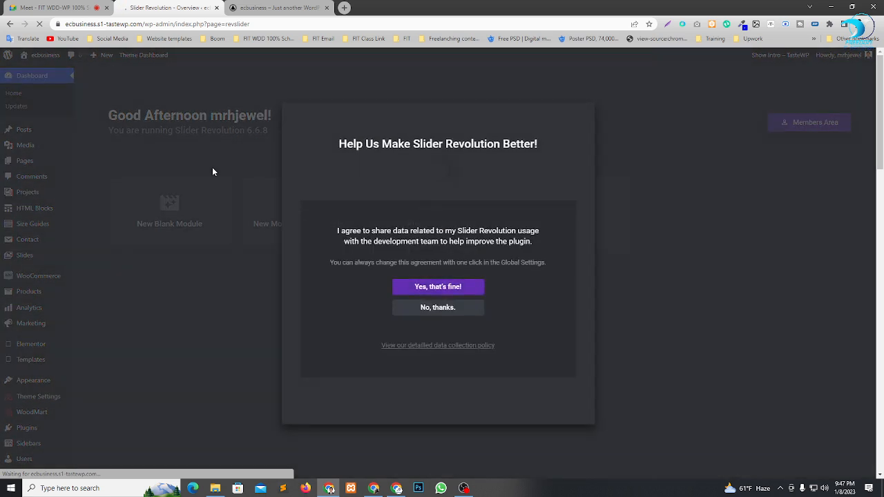
pyautogui.click(438, 309)
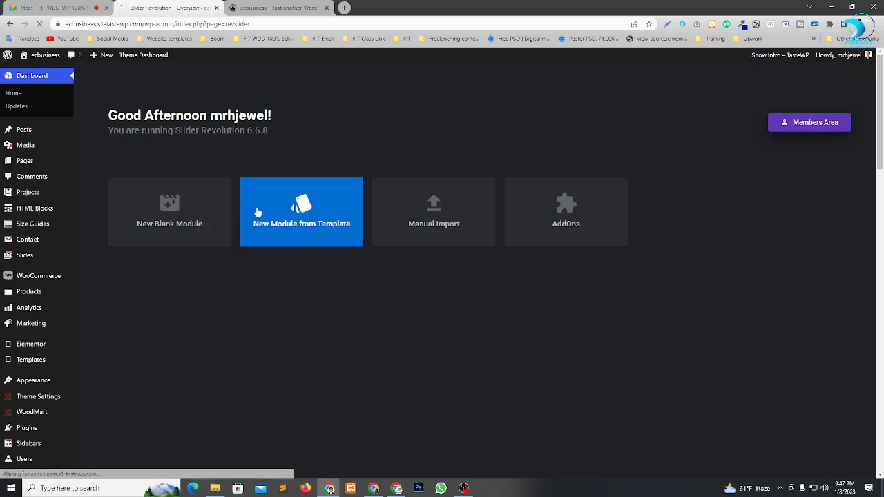
pyautogui.scroll(-4, 30, 310)
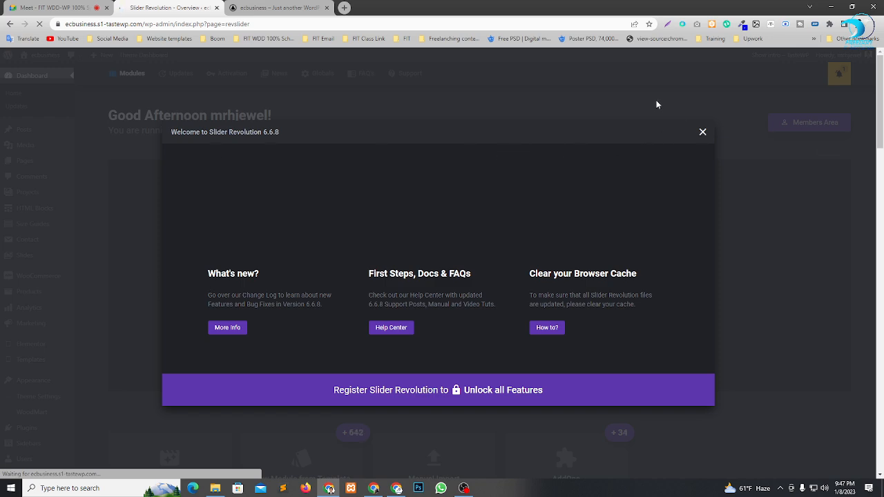
pyautogui.click(703, 132)
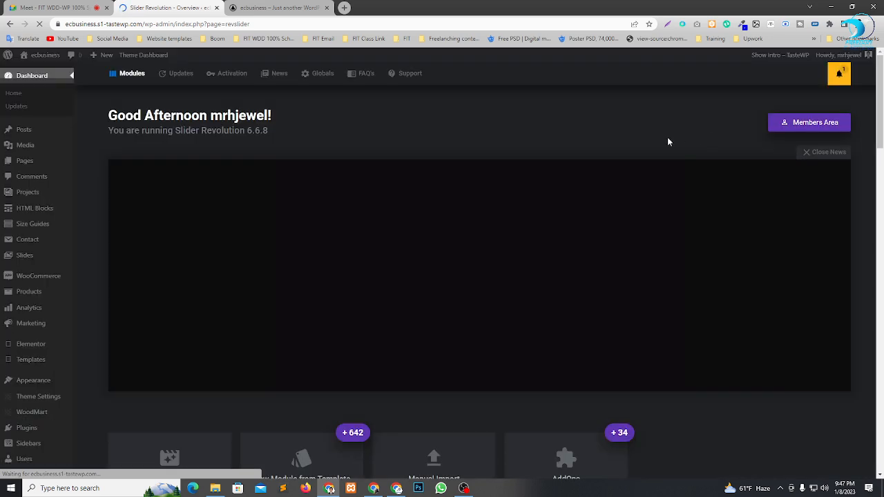
# Examine the Slider Revolution overview page, including its module options, update history, activation and news sections.
pyautogui.scroll(-5, 394, 238)
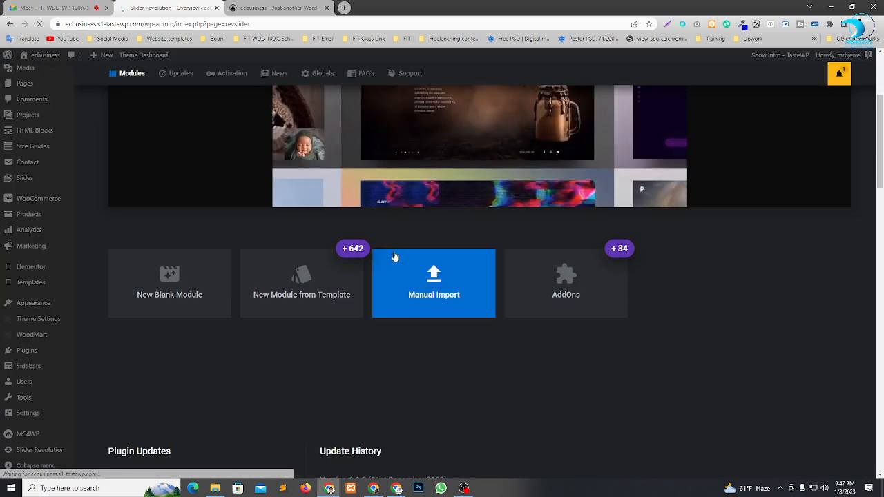
pyautogui.scroll(-12, 445, 295)
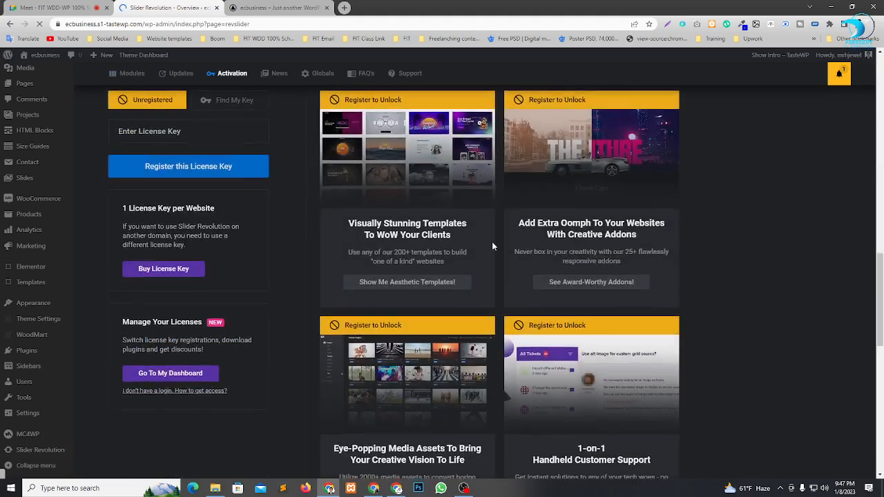
pyautogui.scroll(9, 494, 247)
pyautogui.scroll(10, 698, 127)
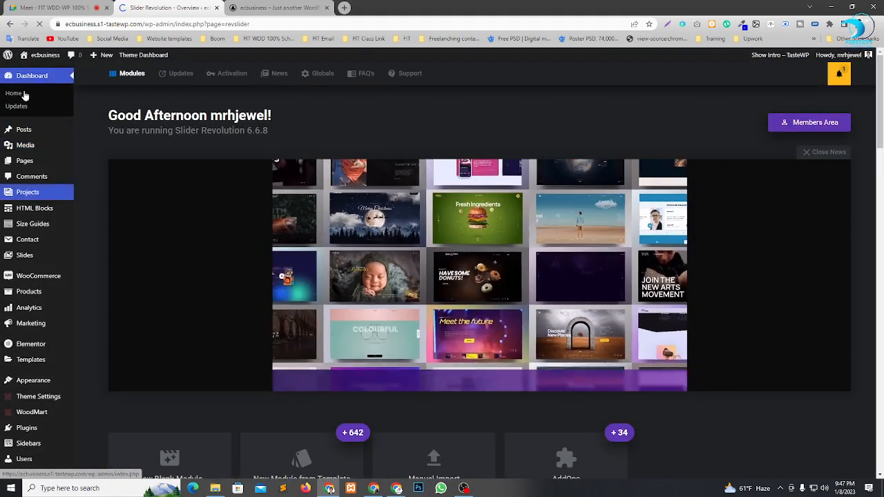
pyautogui.scroll(-10, 22, 219)
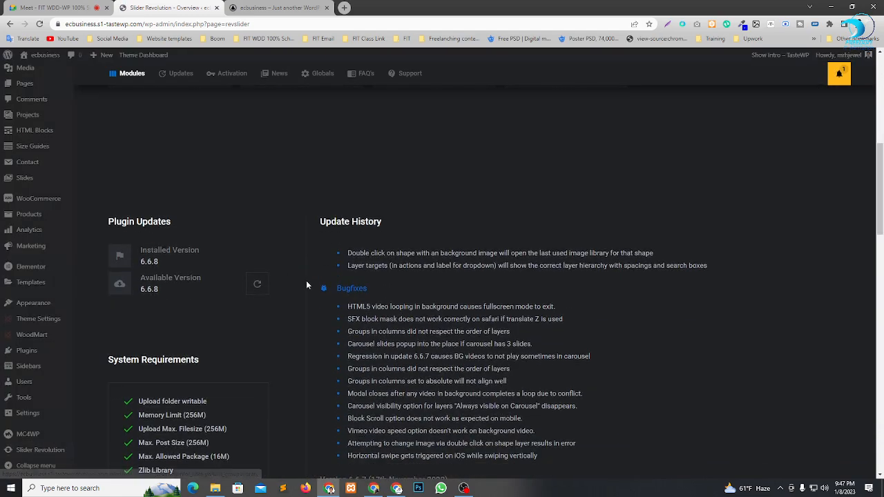
pyautogui.scroll(-8, 291, 209)
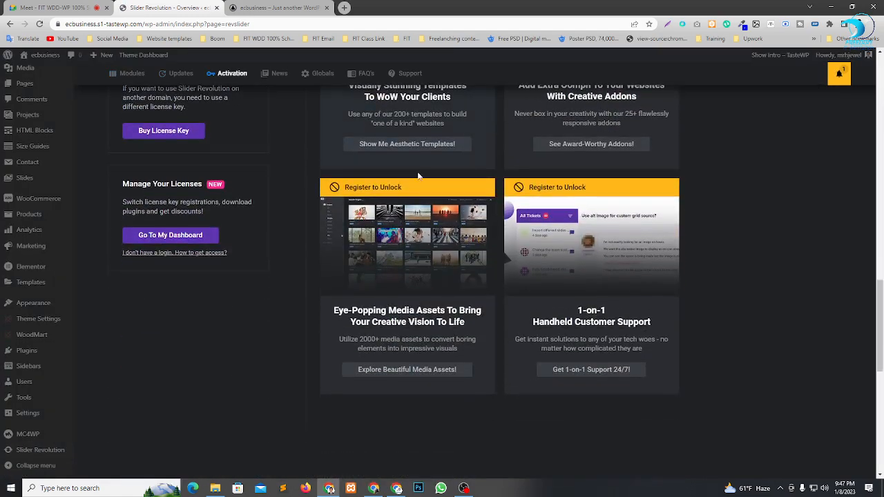
pyautogui.scroll(-10, 378, 225)
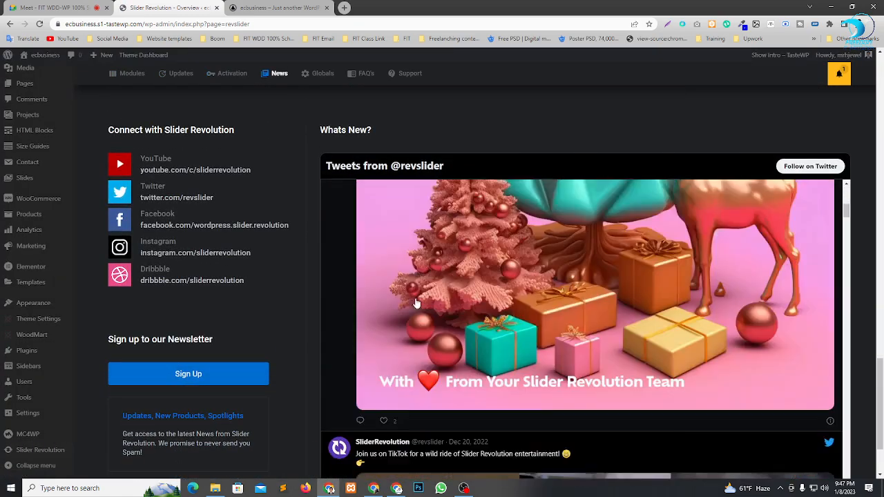
pyautogui.scroll(20, 269, 231)
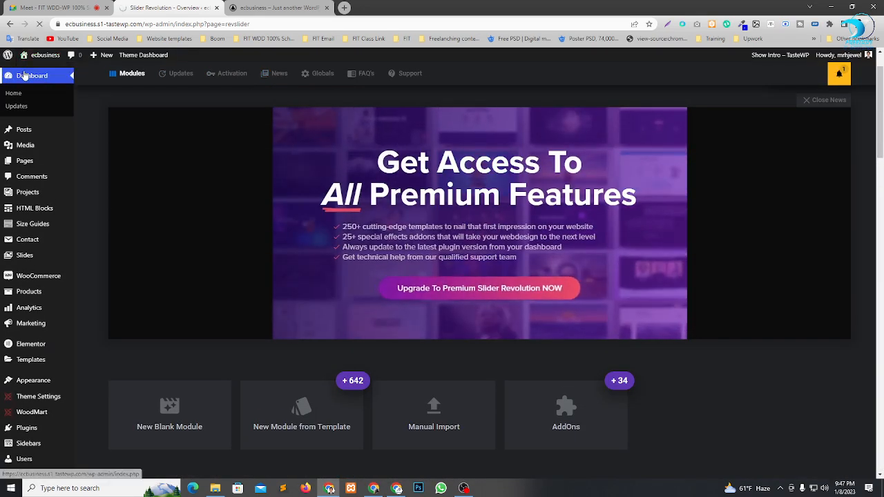
# Return to the dashboard home and hide all its widgets, from WooCommerce Setup through WordPress Events and News, using the screen options.
pyautogui.click(30, 77)
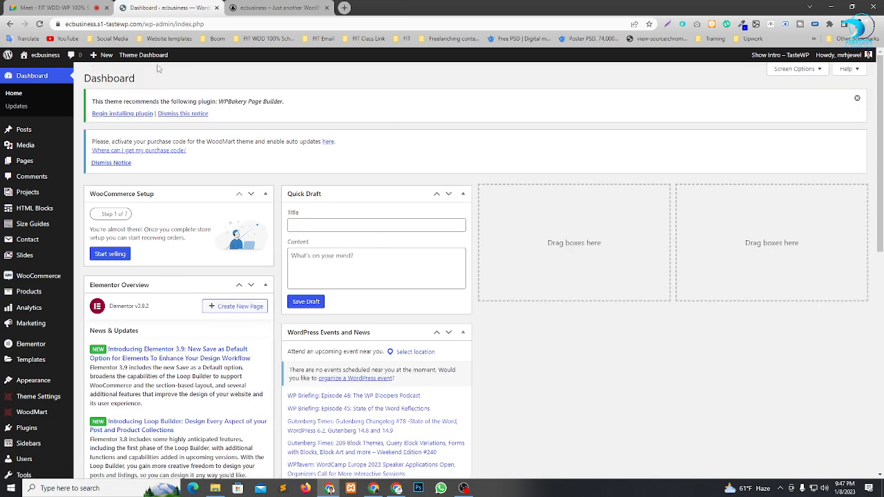
pyautogui.click(802, 69)
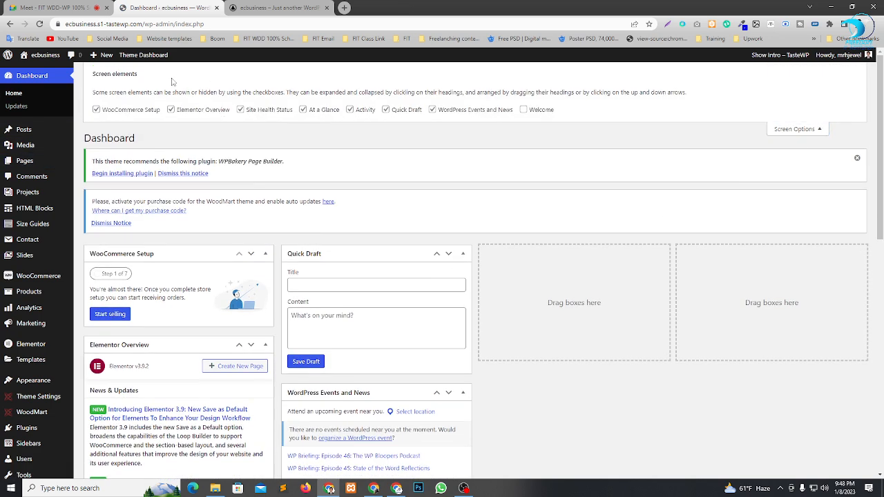
pyautogui.click(116, 110)
pyautogui.click(223, 111)
pyautogui.click(283, 111)
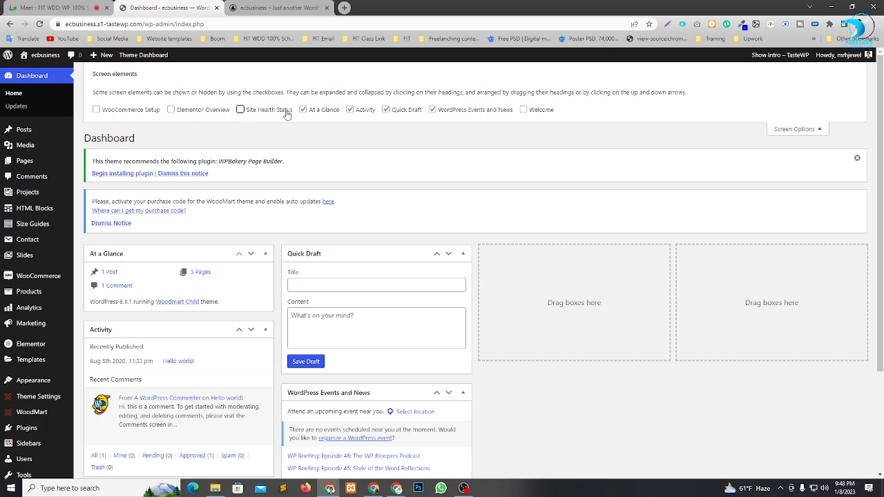
pyautogui.click(336, 111)
pyautogui.click(351, 110)
pyautogui.click(462, 113)
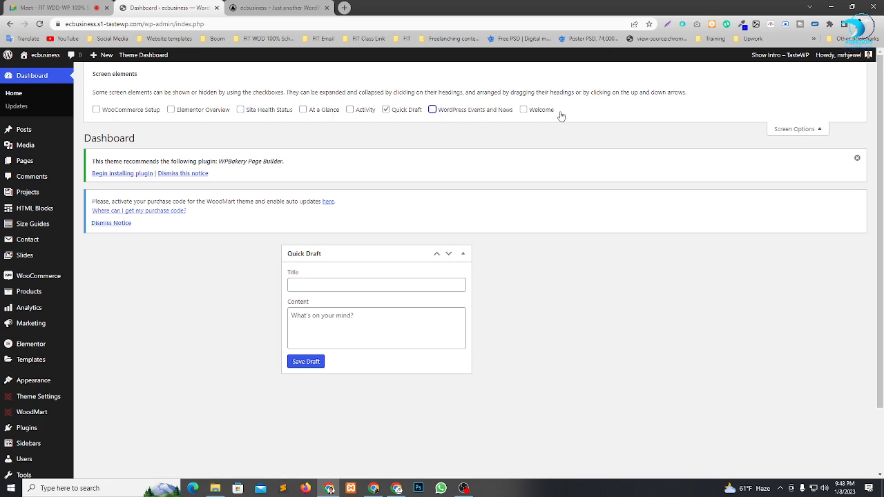
pyautogui.click(407, 110)
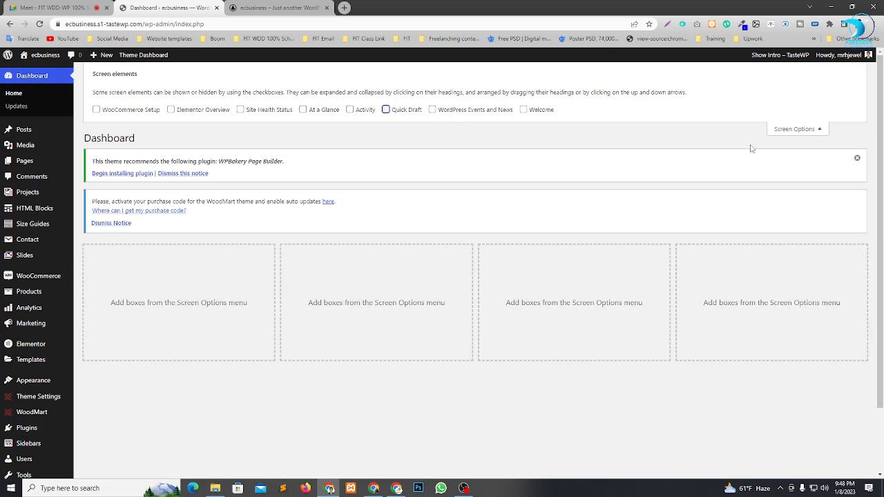
pyautogui.click(801, 129)
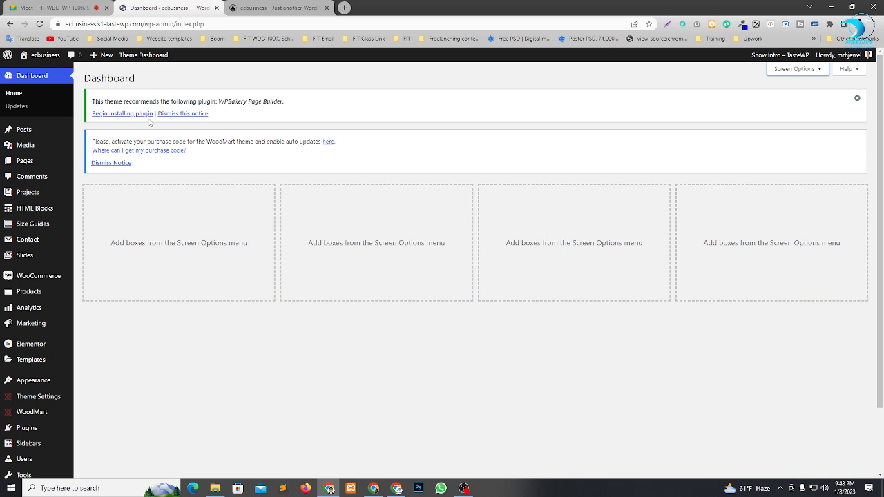
# Check the site's current front page and return to the dashboard.
pyautogui.scroll(-2, 67, 192)
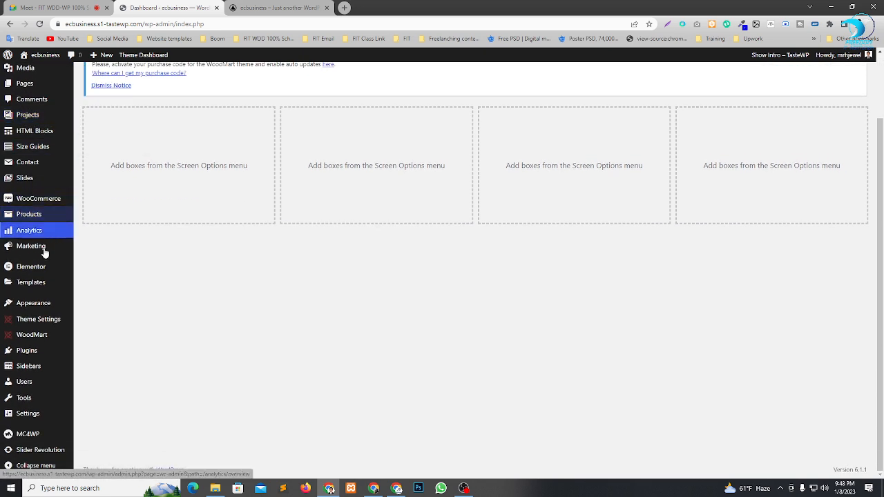
pyautogui.click(282, 6)
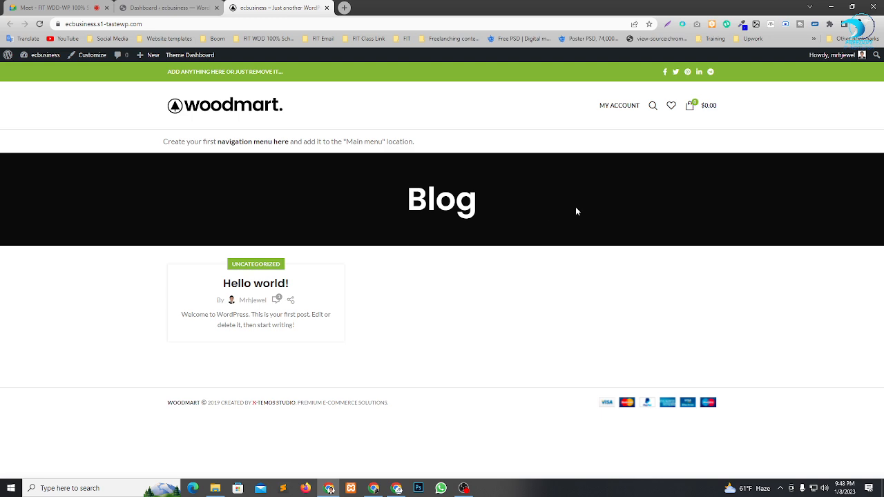
pyautogui.click(166, 8)
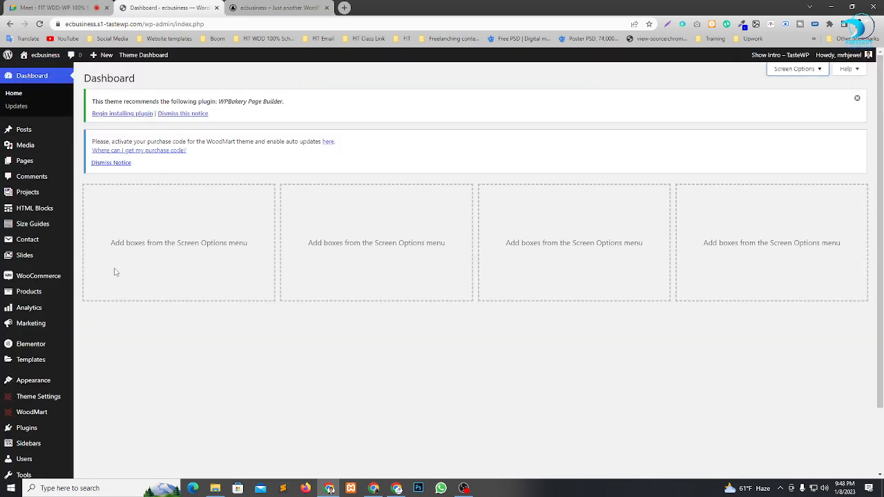
# Open WoodMart's Base import page in a new tab, place it beside the dashboard tab and switch to it.
pyautogui.scroll(-2, 182, 351)
pyautogui.scroll(1, 178, 341)
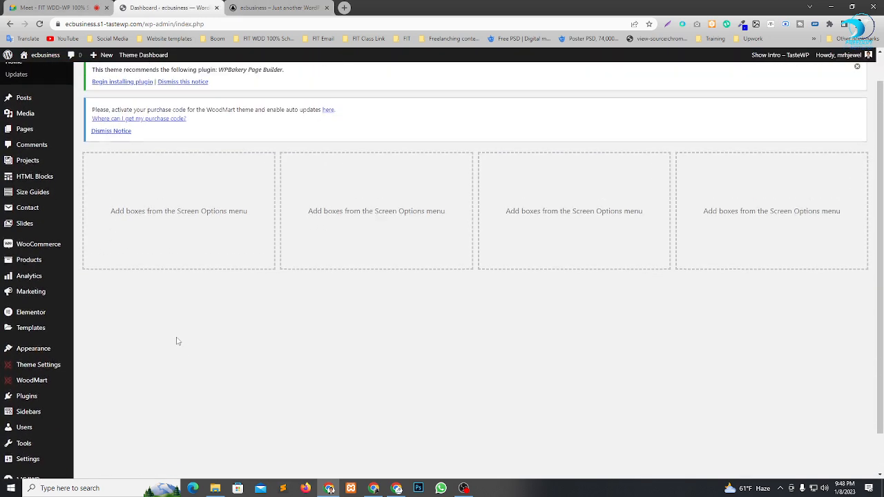
pyautogui.scroll(-1, 176, 341)
pyautogui.moveTo(53, 336)
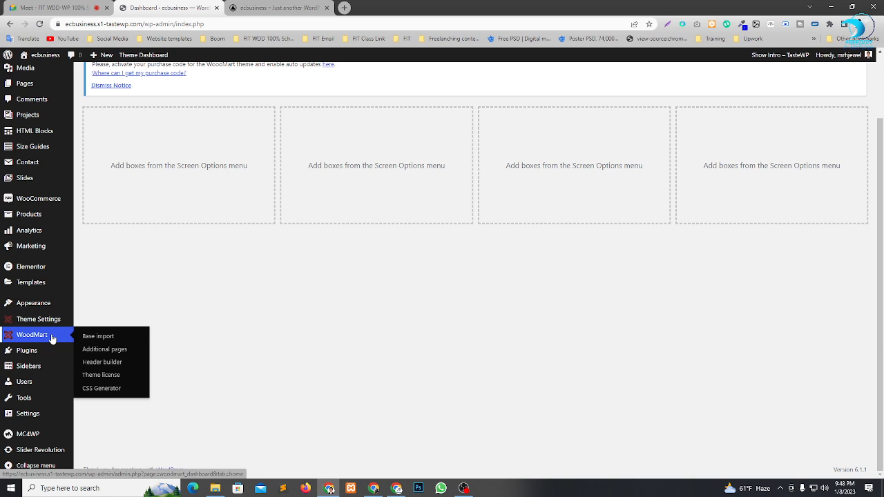
pyautogui.rightClick(103, 342)
pyautogui.click(116, 344)
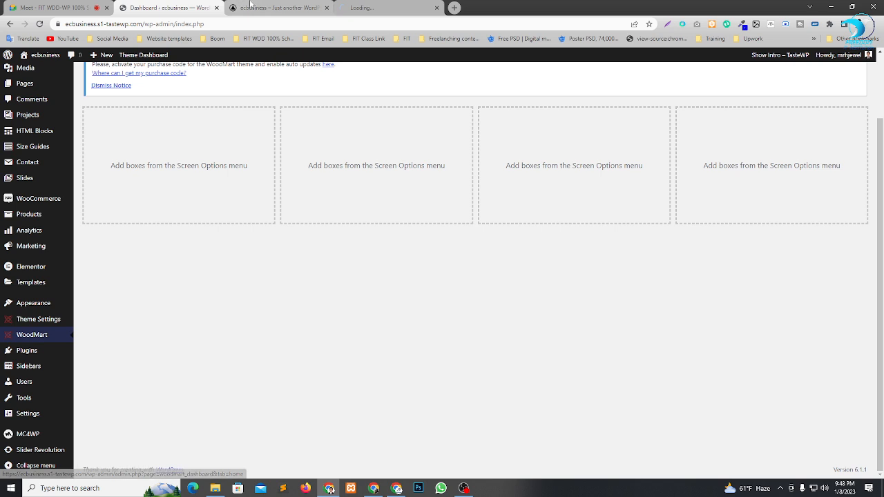
pyautogui.click(404, 10)
pyautogui.click(304, 8)
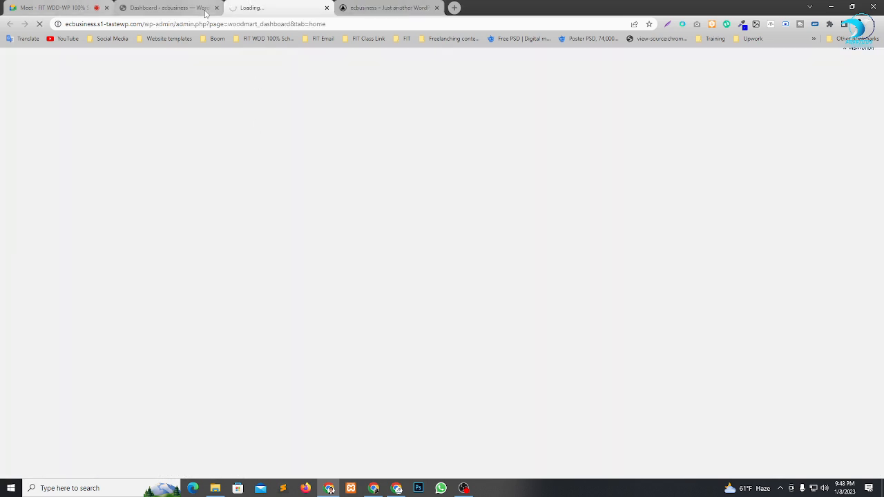
pyautogui.click(172, 8)
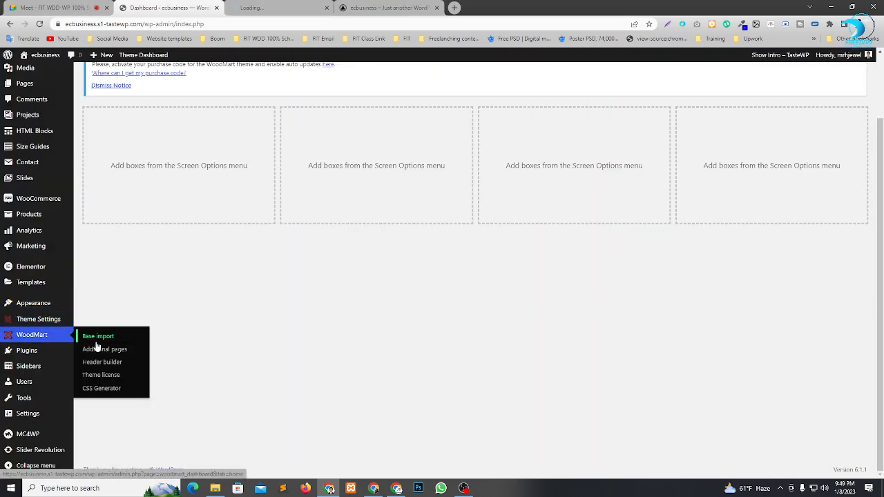
pyautogui.moveTo(27, 322)
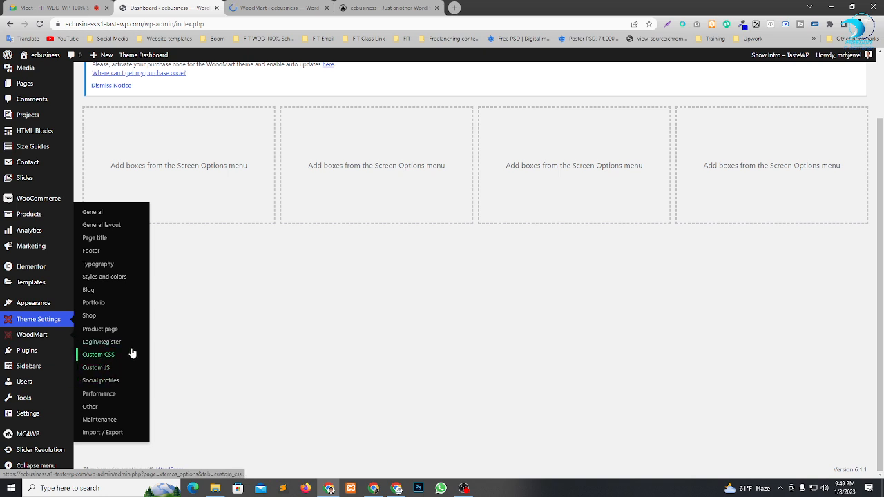
pyautogui.click(269, 7)
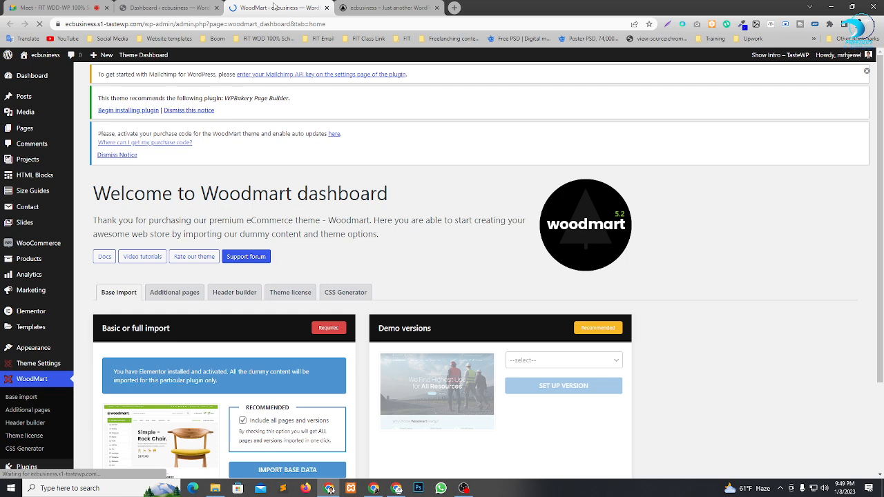
# Import WoodMart's base data with all pages and versions included.
pyautogui.scroll(-3, 413, 148)
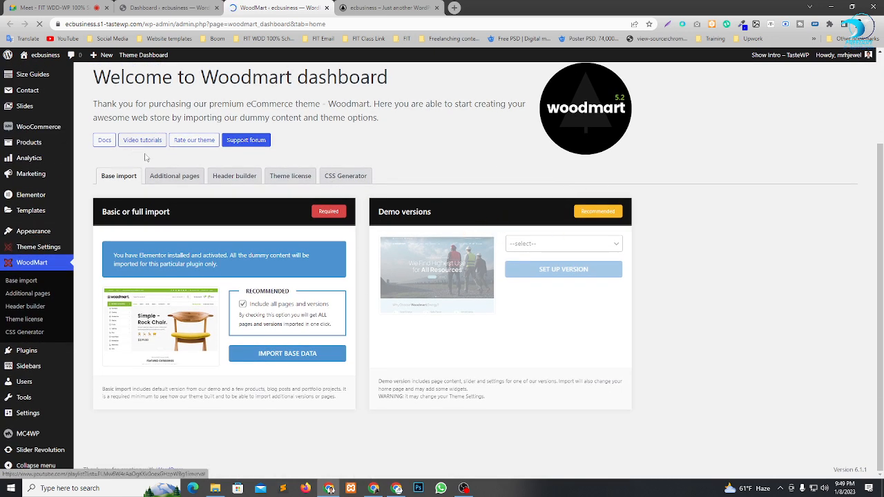
pyautogui.scroll(1, 288, 149)
pyautogui.moveTo(270, 125); pyautogui.dragTo(450, 134)
pyautogui.click(450, 134)
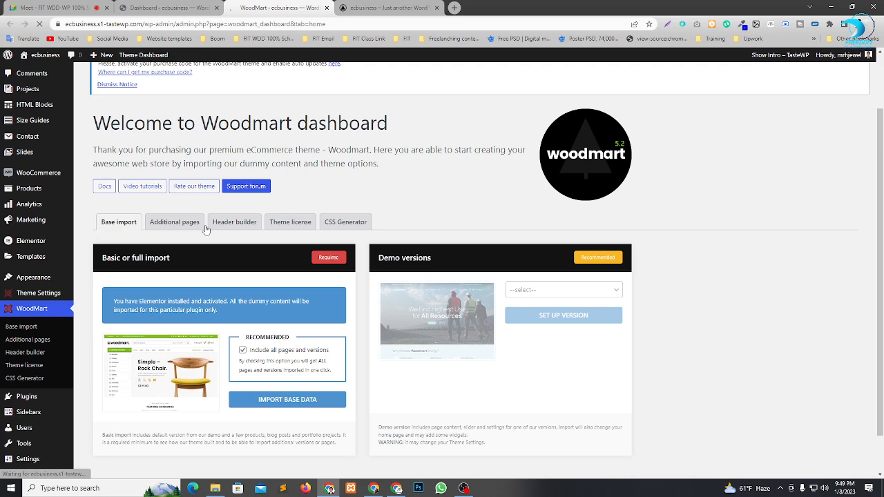
pyautogui.scroll(-1, 287, 228)
pyautogui.scroll(-2, 321, 365)
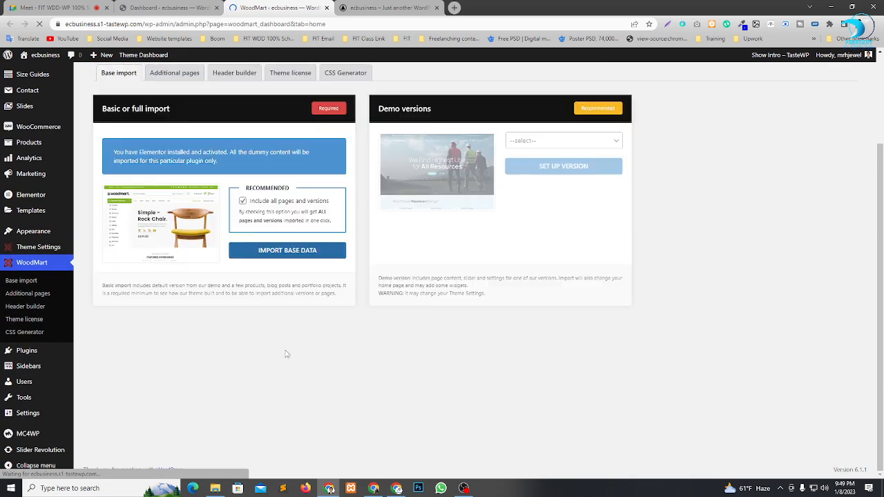
pyautogui.click(291, 254)
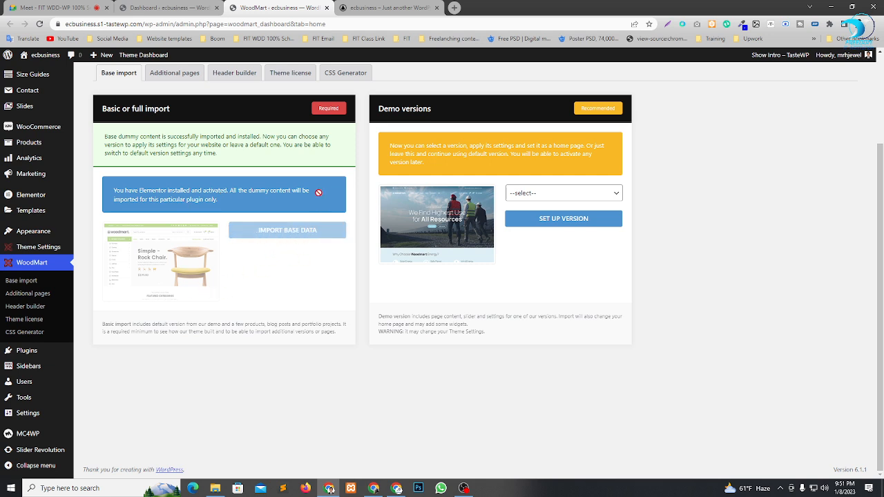
# Reload the site's front page, look through its sections down to the latest news, and dismiss the newsletter sign-up popup.
pyautogui.click(387, 7)
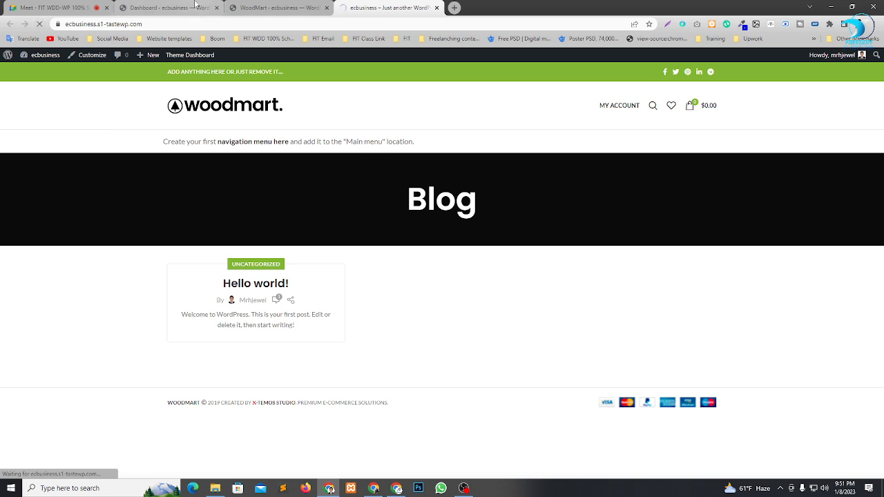
pyautogui.click(19, 5)
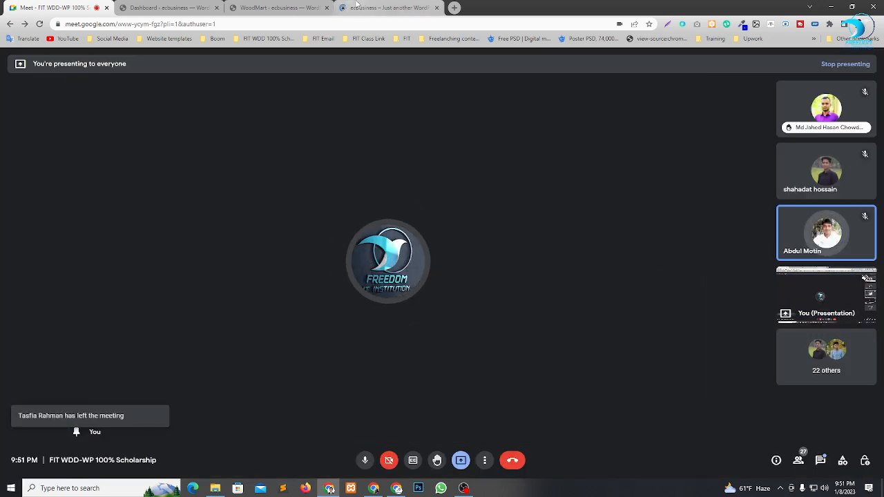
pyautogui.click(356, 6)
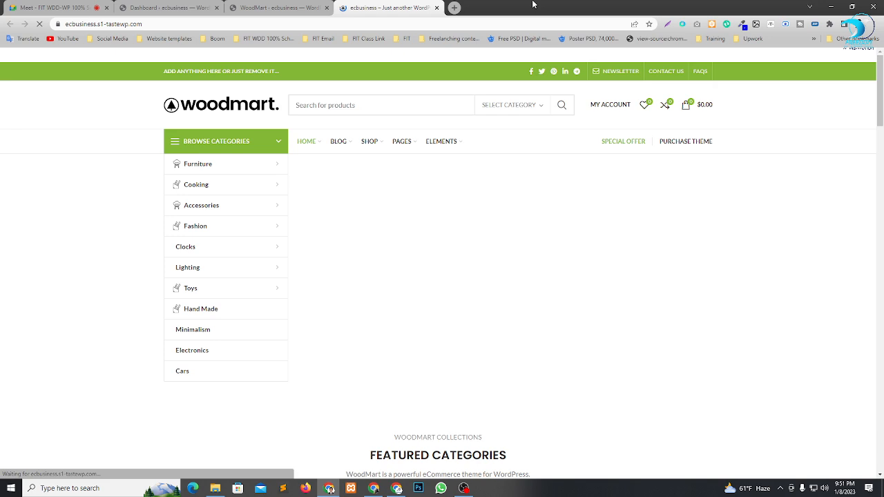
pyautogui.scroll(-12, 543, 165)
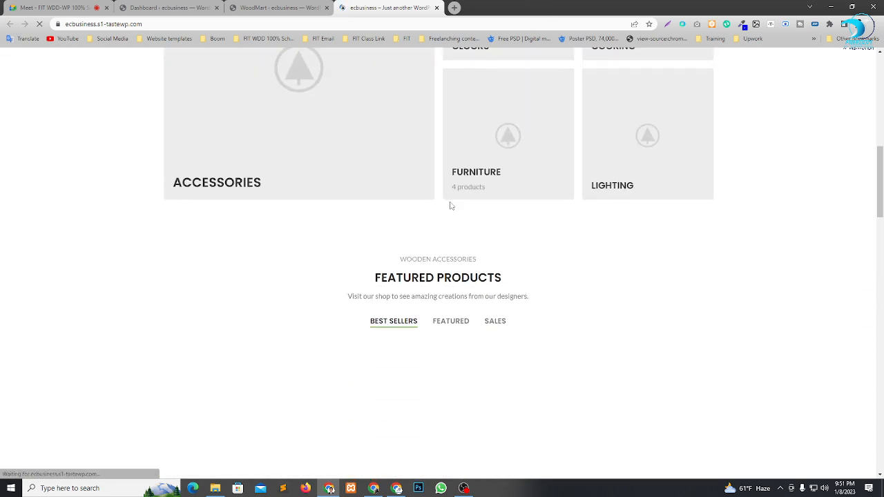
pyautogui.scroll(-15, 452, 207)
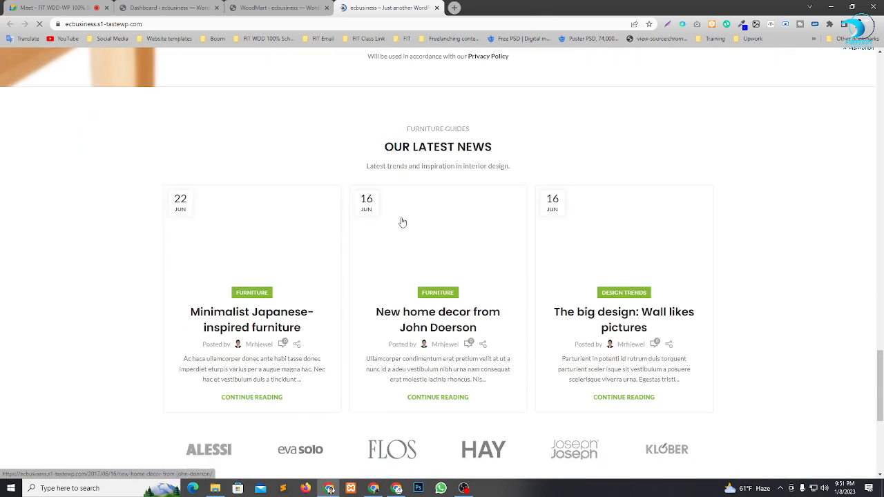
pyautogui.scroll(-1, 428, 240)
pyautogui.scroll(20, 365, 293)
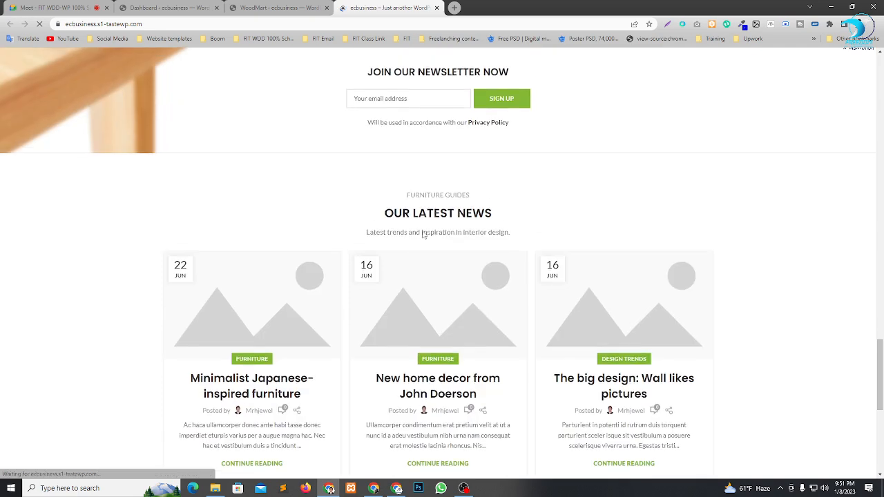
pyautogui.scroll(6, 424, 235)
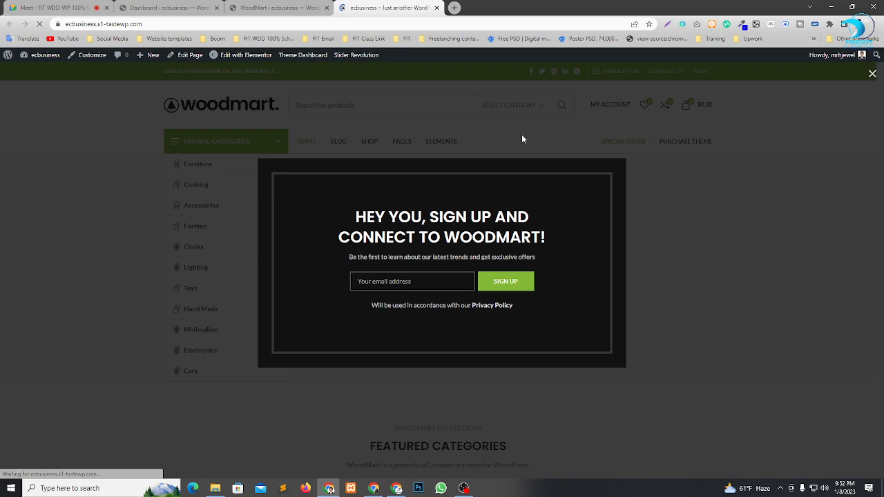
pyautogui.click(873, 74)
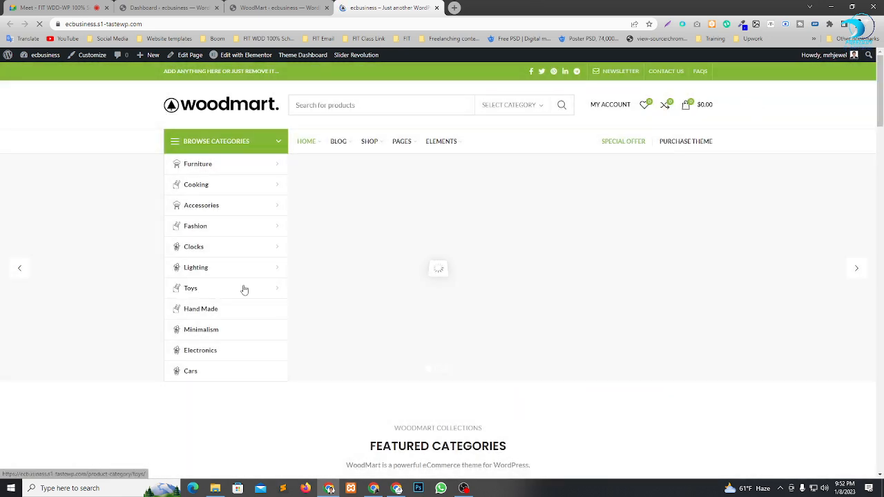
# Examine the imported home page, including the category menu, product slider, featured categories and the section about the store.
pyautogui.moveTo(235, 267)
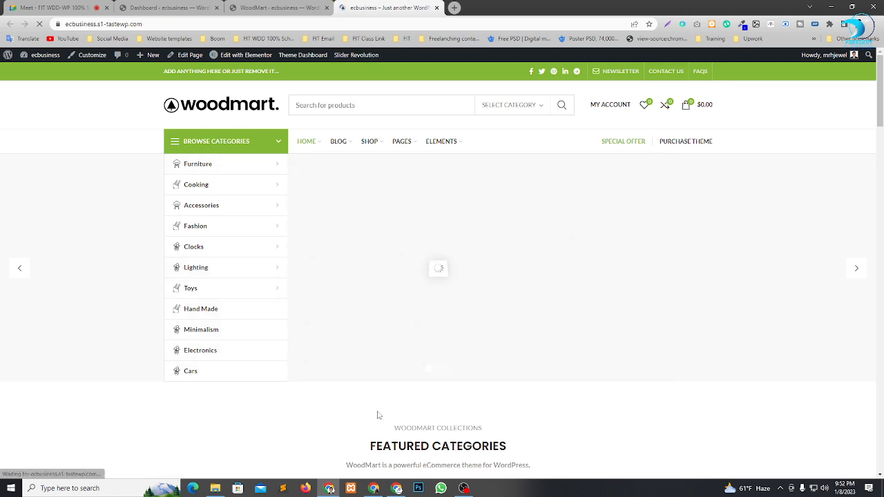
pyautogui.scroll(-5, 735, 315)
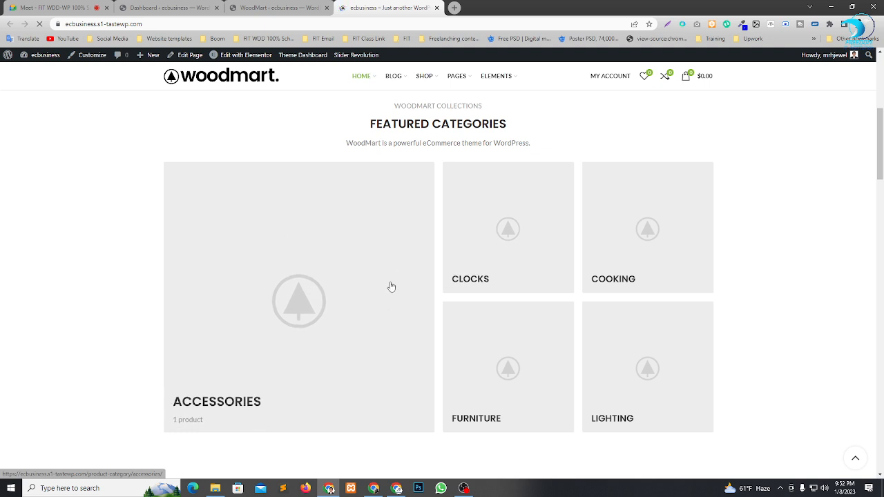
pyautogui.scroll(-2, 346, 273)
pyautogui.scroll(3, 302, 269)
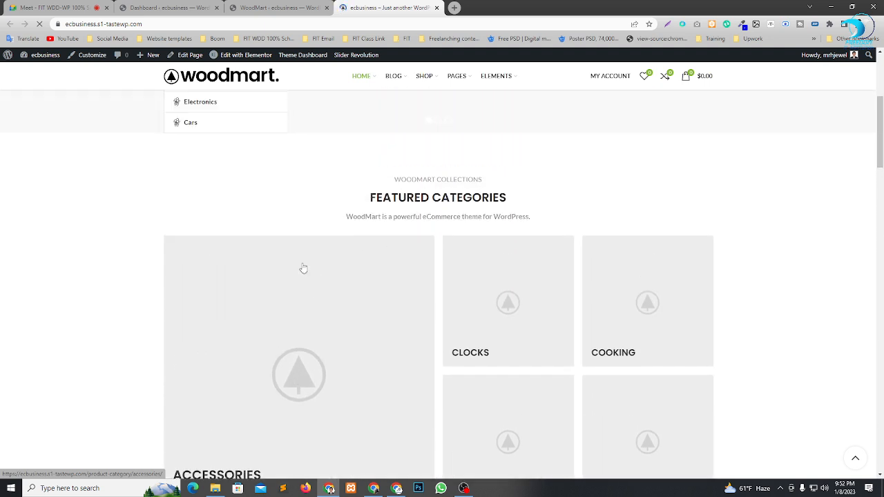
pyautogui.scroll(-1, 397, 296)
pyautogui.scroll(5, 484, 284)
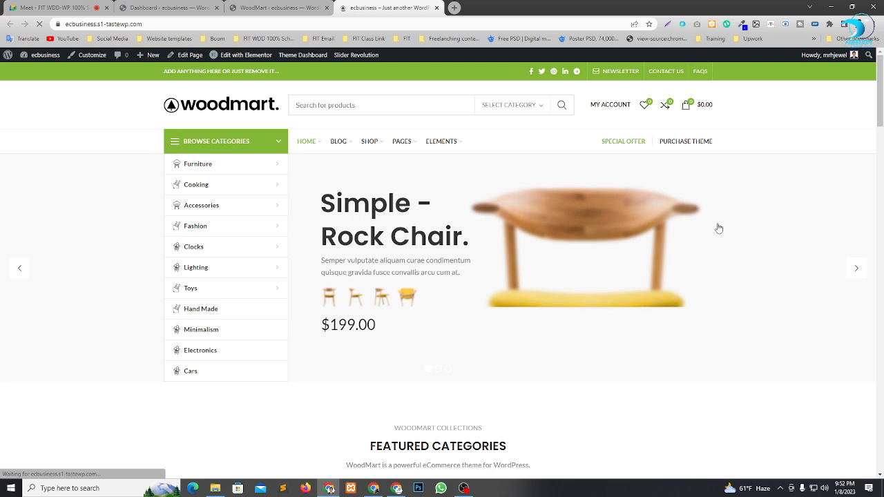
pyautogui.moveTo(340, 157)
pyautogui.scroll(-2, 257, 320)
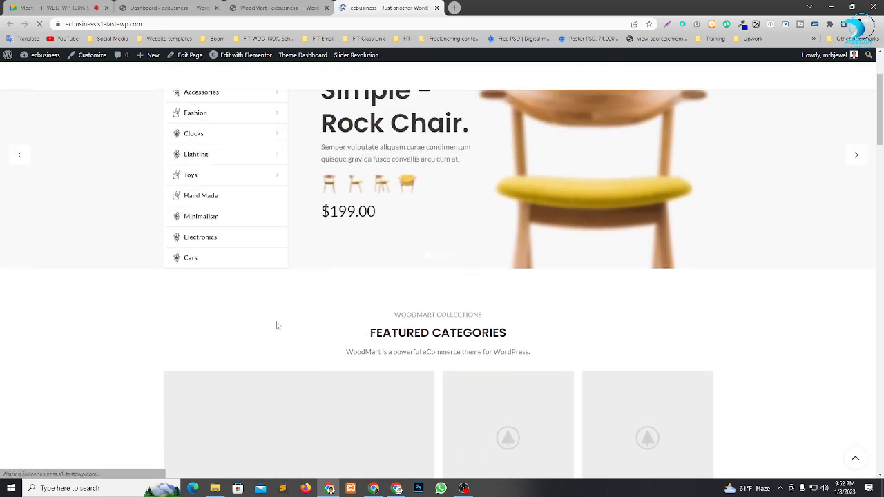
pyautogui.scroll(2, 277, 324)
pyautogui.moveTo(225, 60)
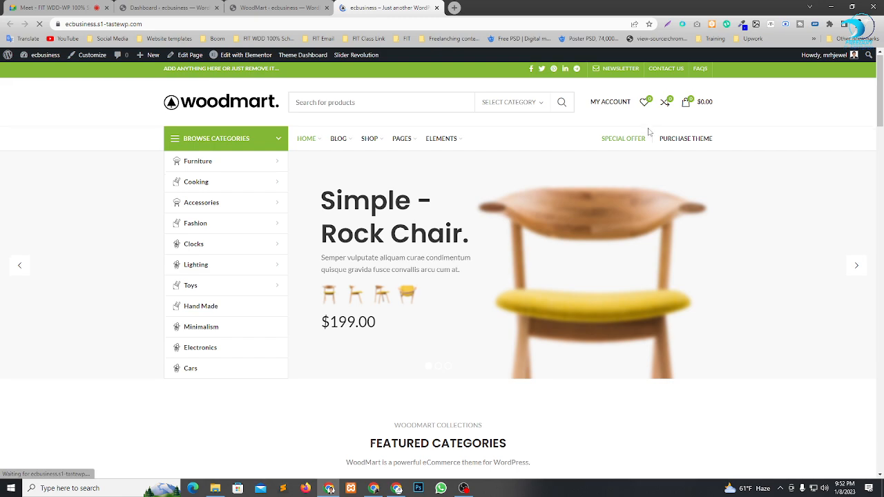
pyautogui.scroll(-4, 235, 137)
pyautogui.scroll(-10, 474, 175)
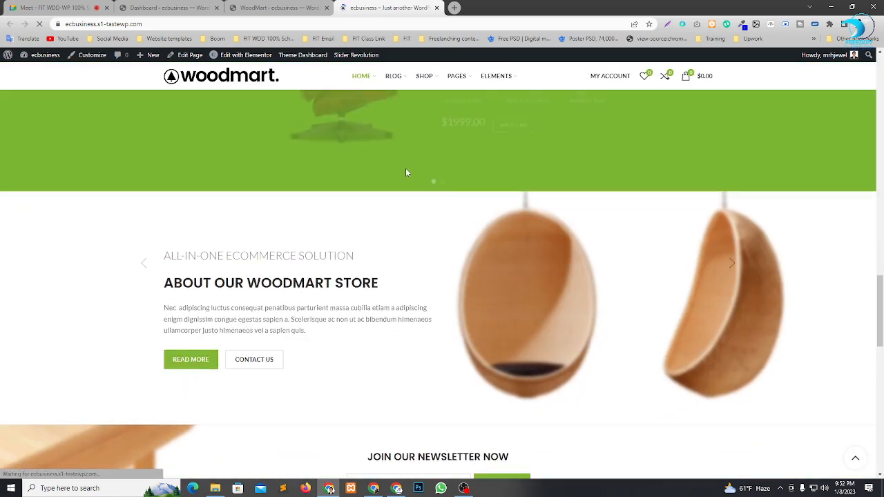
# Return to WoodMart's Base import page and look through the list of available demo versions.
pyautogui.scroll(5, 491, 165)
pyautogui.scroll(10, 491, 165)
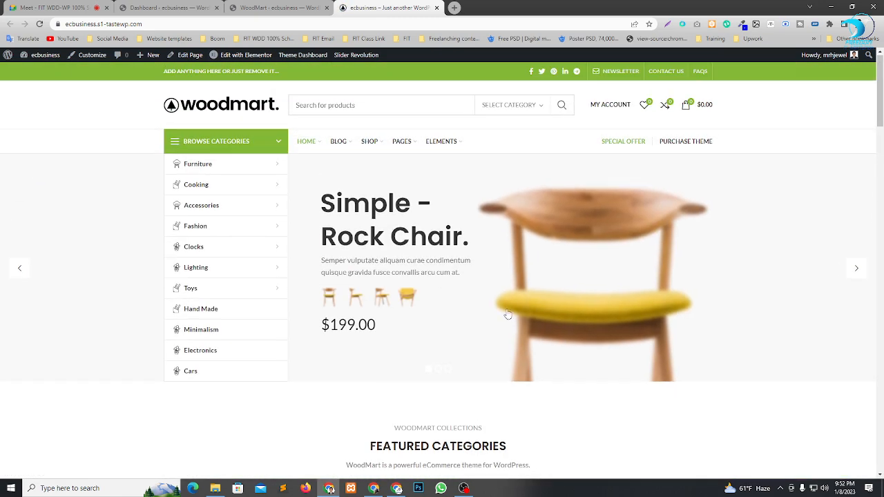
pyautogui.click(295, 5)
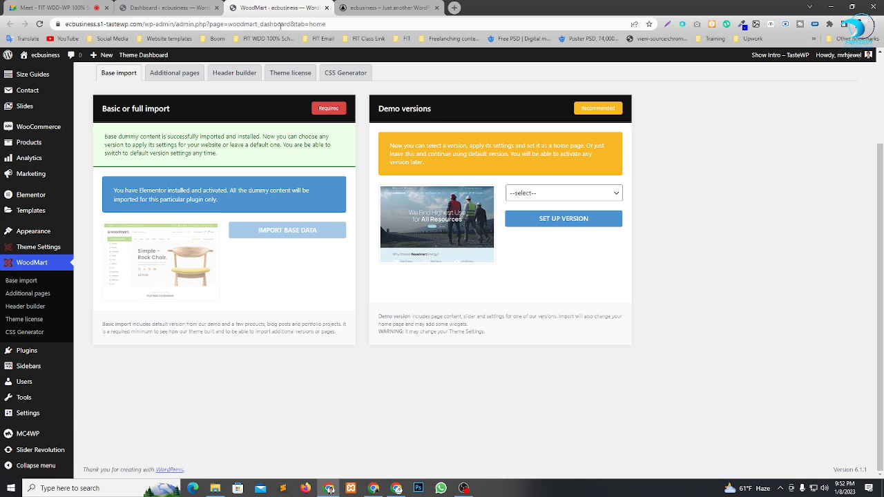
pyautogui.click(559, 198)
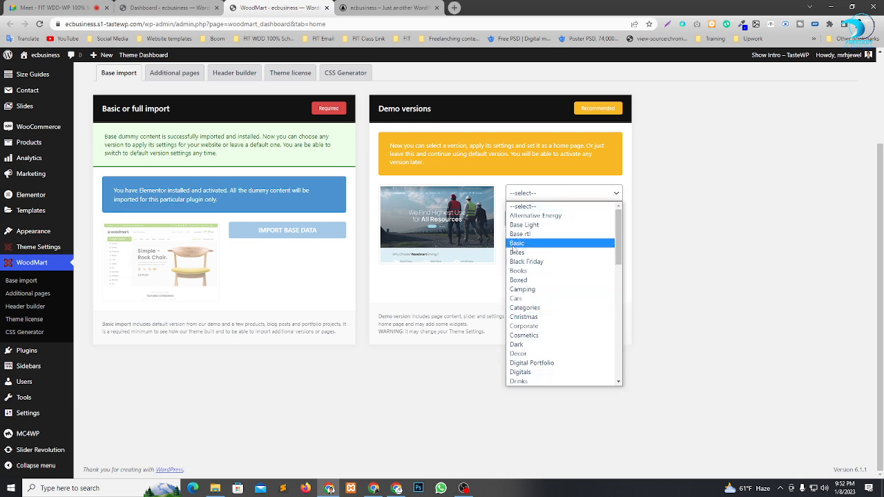
pyautogui.scroll(-3, 544, 290)
pyautogui.scroll(-5, 544, 291)
pyautogui.scroll(3, 539, 277)
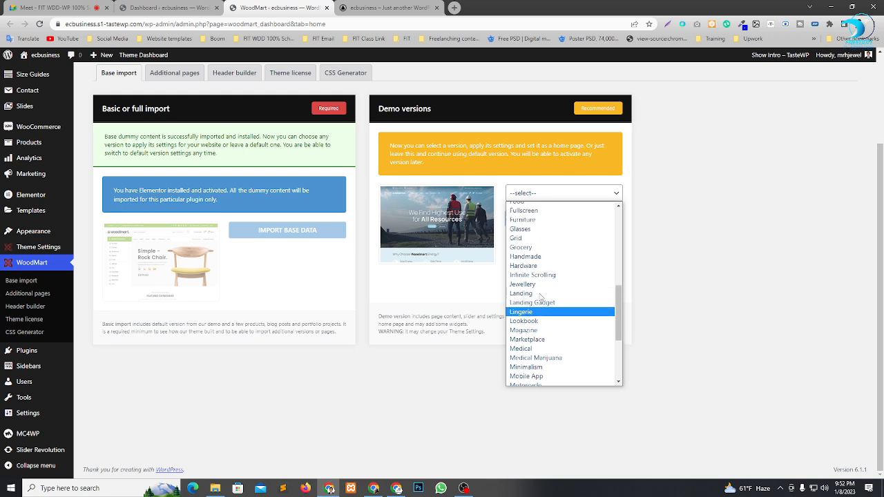
pyautogui.scroll(-2, 529, 266)
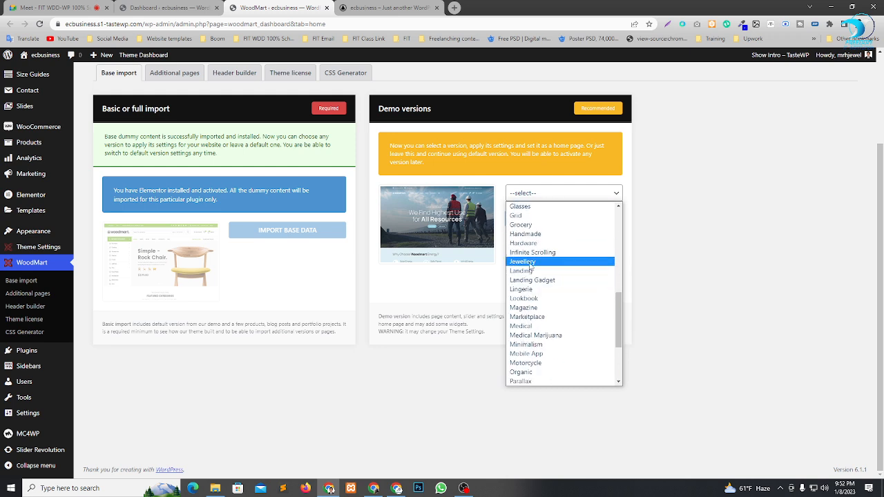
pyautogui.scroll(-4, 536, 322)
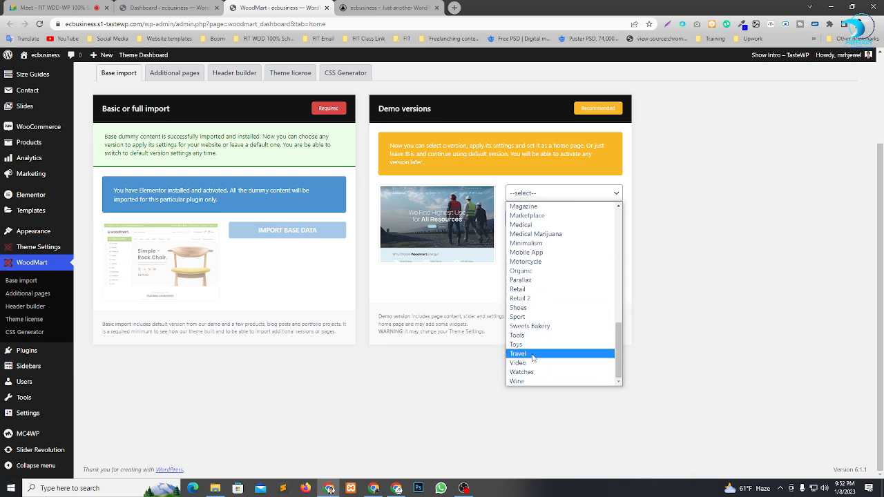
pyautogui.scroll(3, 536, 304)
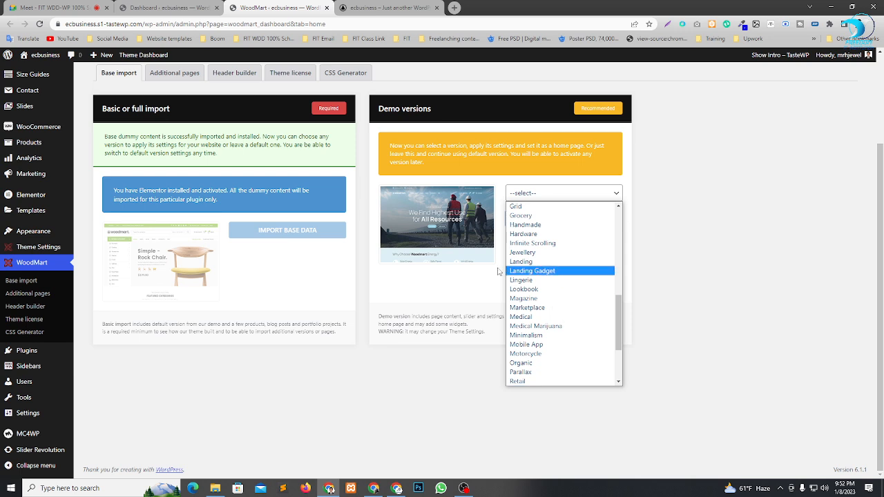
pyautogui.scroll(3, 536, 293)
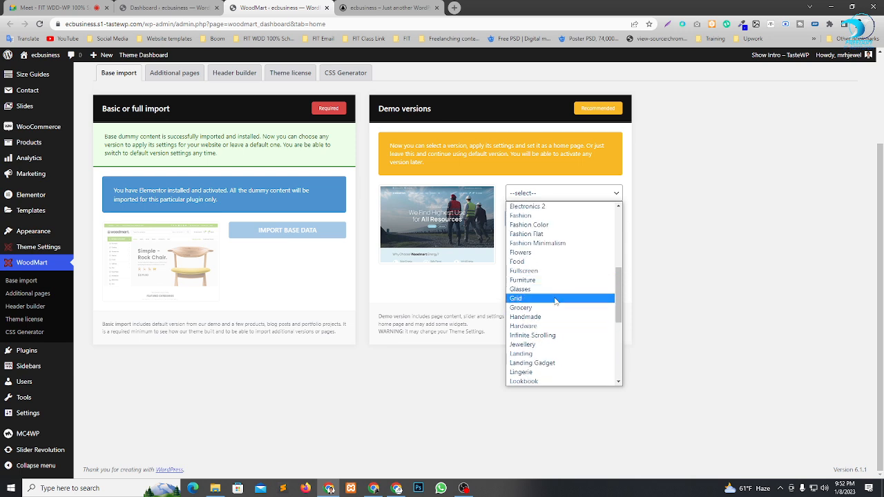
pyautogui.scroll(-3, 555, 309)
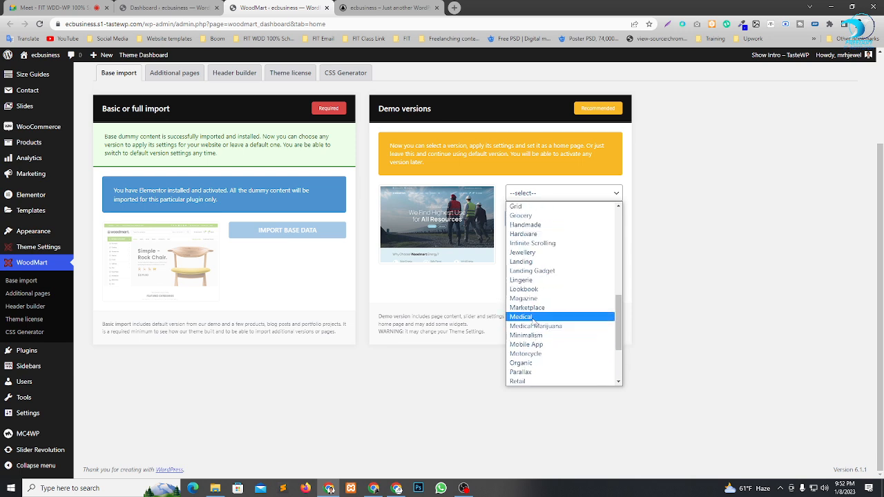
# Preview the Jewellery, Drinks, Books, Christmas and Corporate demo versions one after another.
pyautogui.click(527, 252)
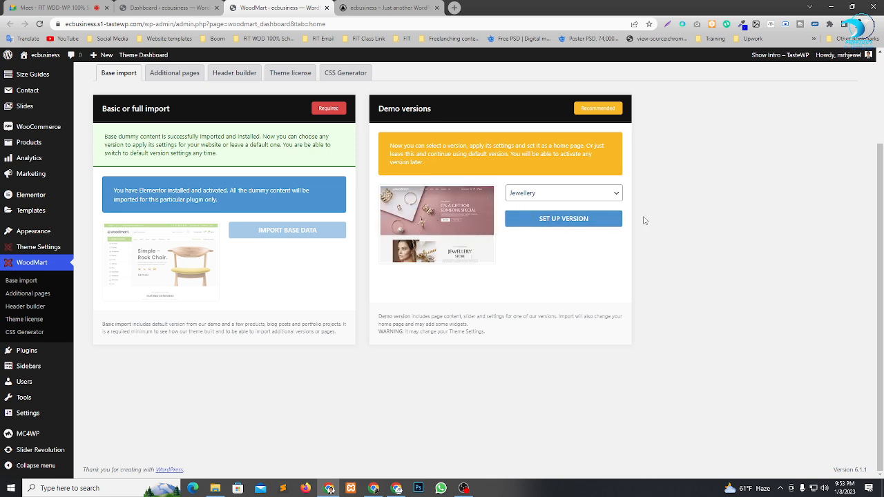
pyautogui.click(600, 199)
pyautogui.click(549, 224)
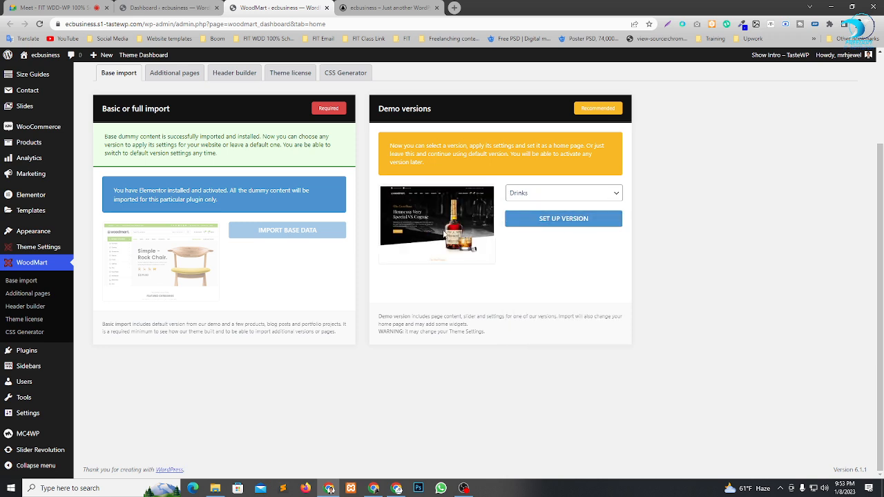
pyautogui.click(568, 197)
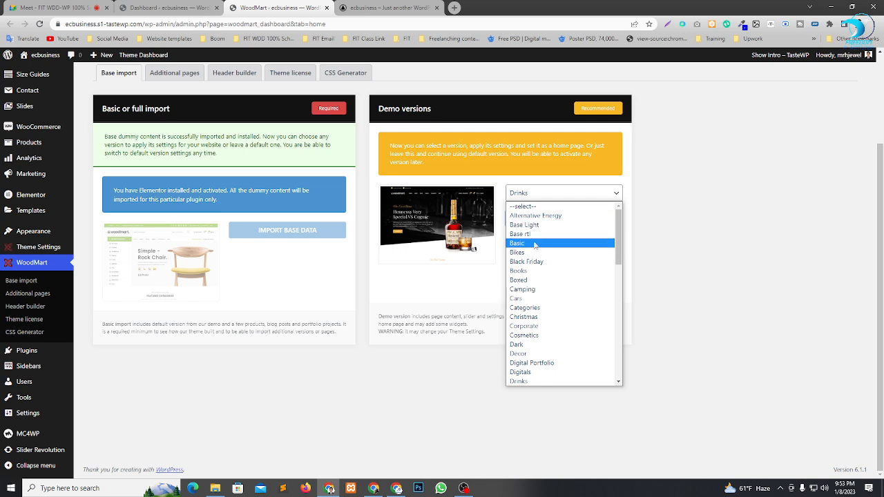
pyautogui.click(530, 273)
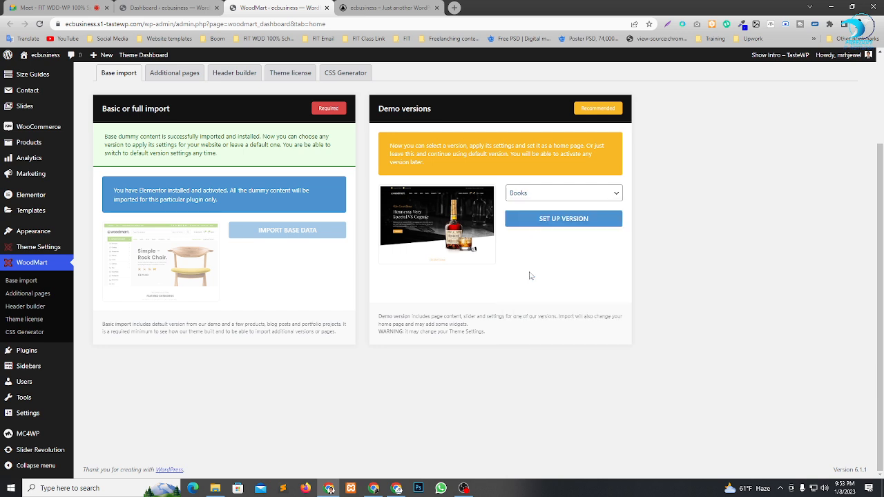
pyautogui.click(558, 194)
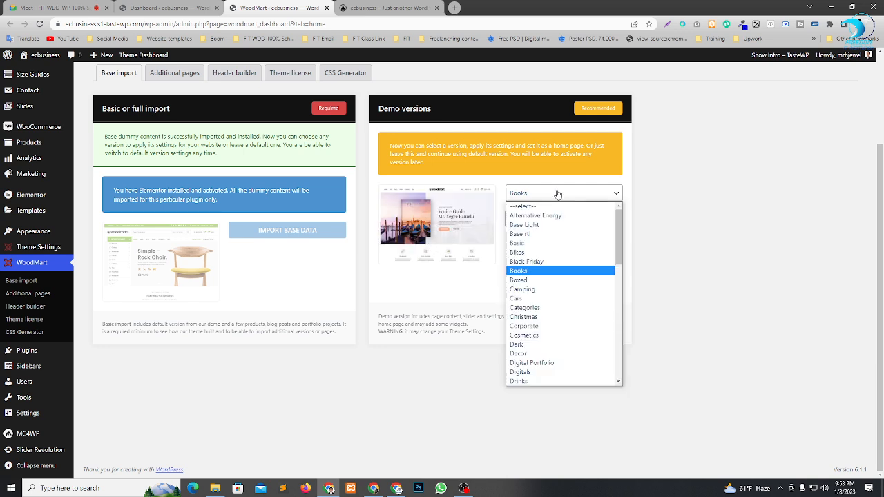
pyautogui.click(534, 317)
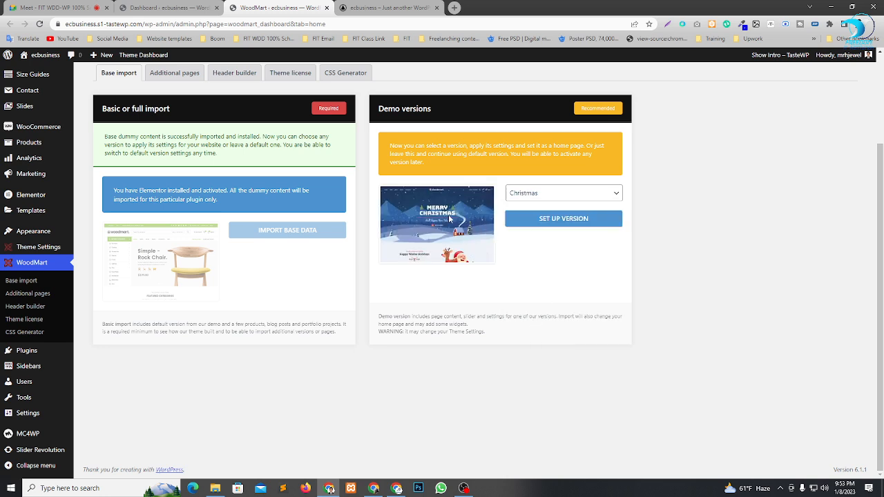
pyautogui.click(564, 196)
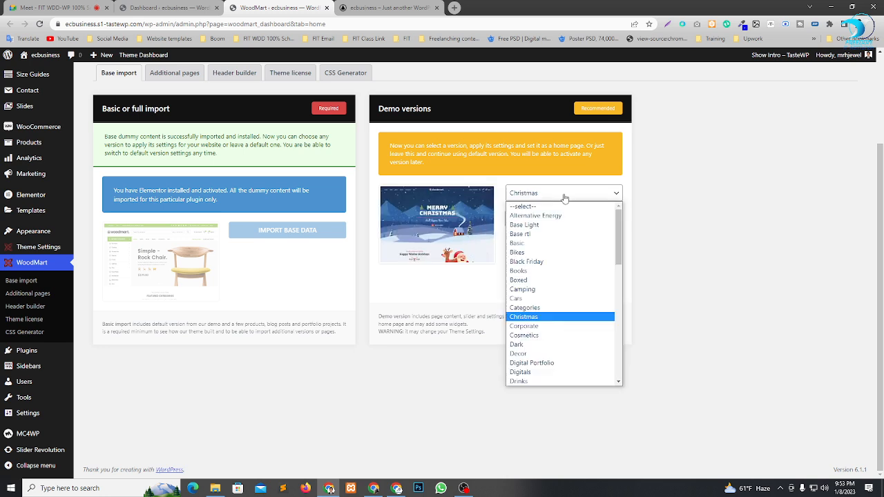
pyautogui.click(539, 331)
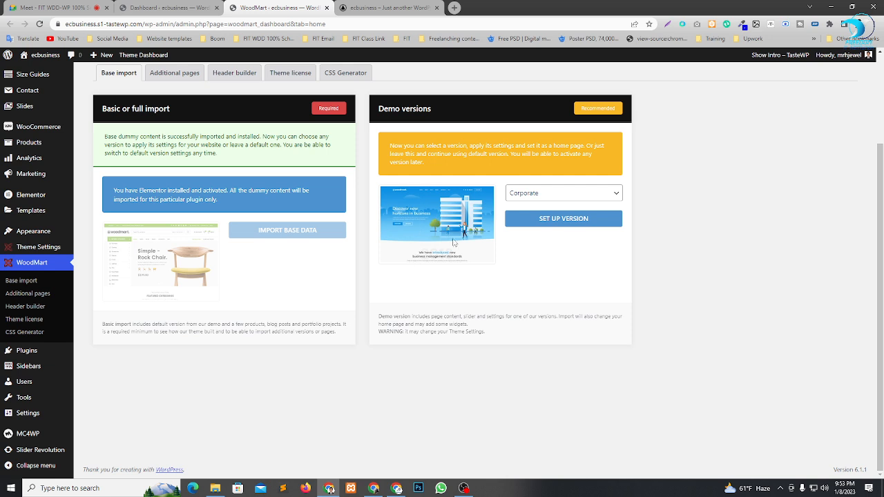
# Select the Glasses demo version and set it up on the site.
pyautogui.click(578, 202)
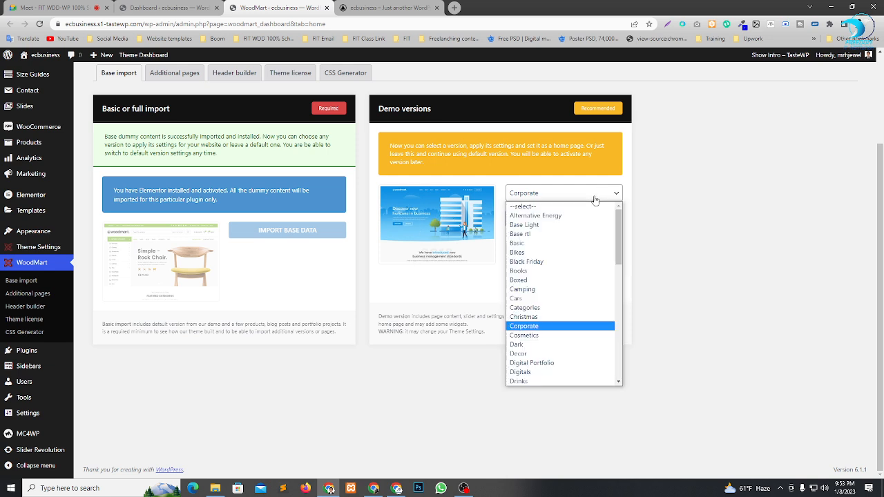
pyautogui.scroll(-3, 546, 310)
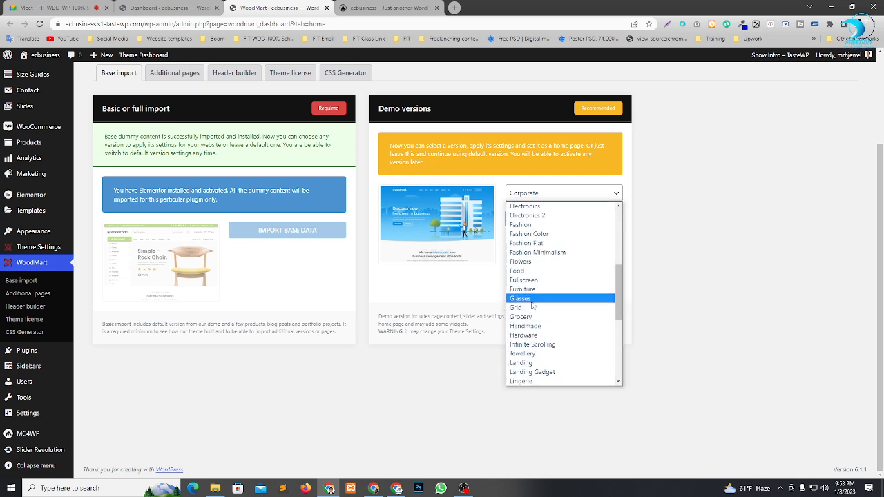
pyautogui.click(531, 301)
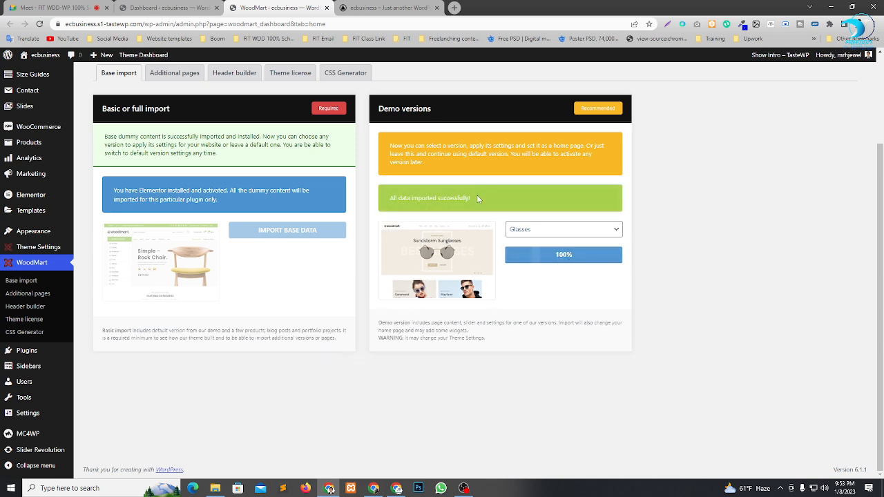
# Reload the site's front page and examine the Glasses design, including its header, slider, bestseller products and glasses collection section.
pyautogui.click(378, 10)
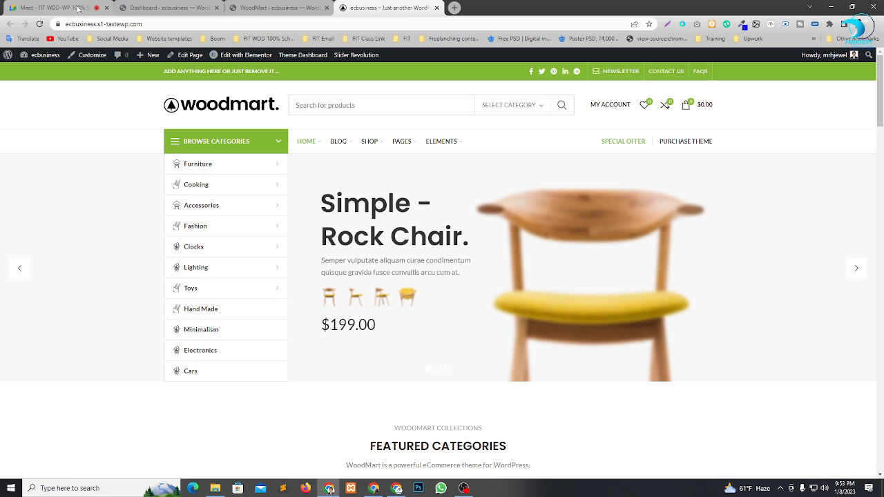
pyautogui.click(37, 26)
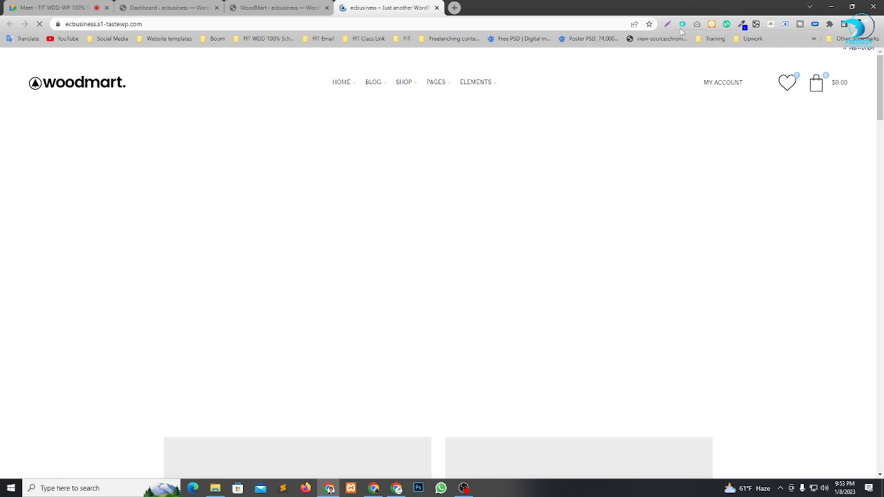
pyautogui.scroll(-2, 662, 161)
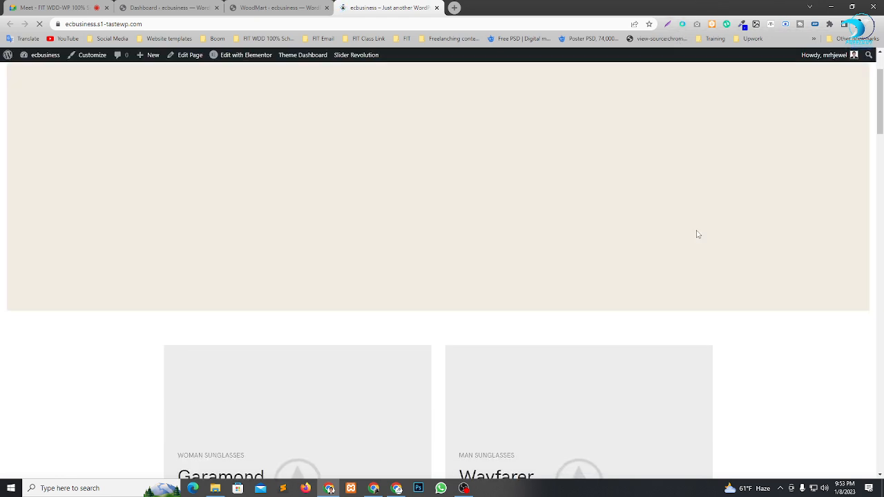
pyautogui.scroll(2, 698, 234)
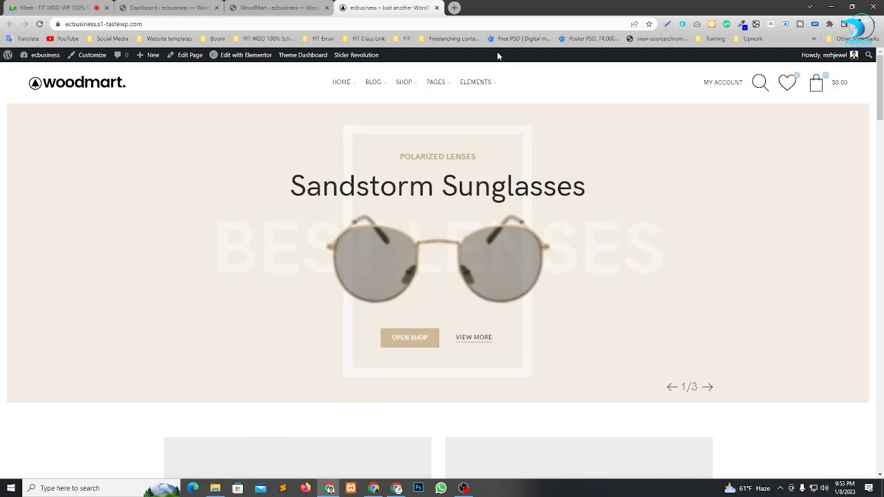
pyautogui.scroll(-5, 484, 70)
pyautogui.moveTo(475, 76)
pyautogui.scroll(-10, 253, 245)
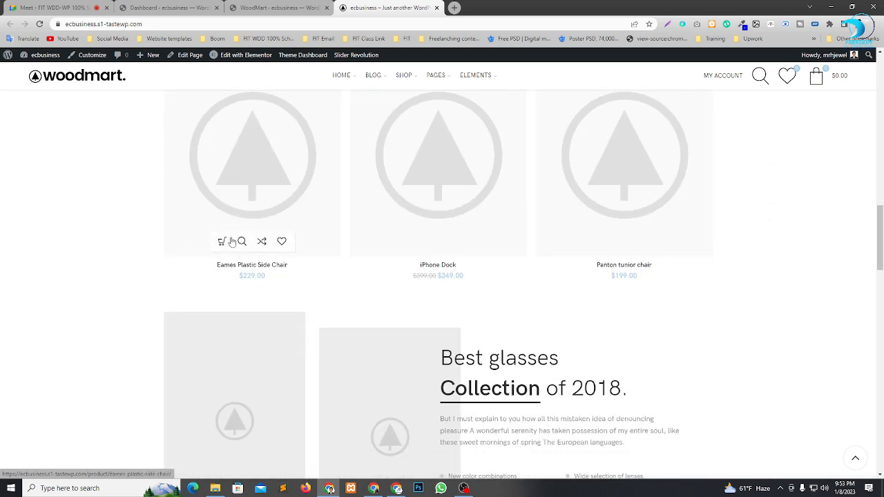
pyautogui.scroll(3, 467, 258)
pyautogui.scroll(6, 467, 257)
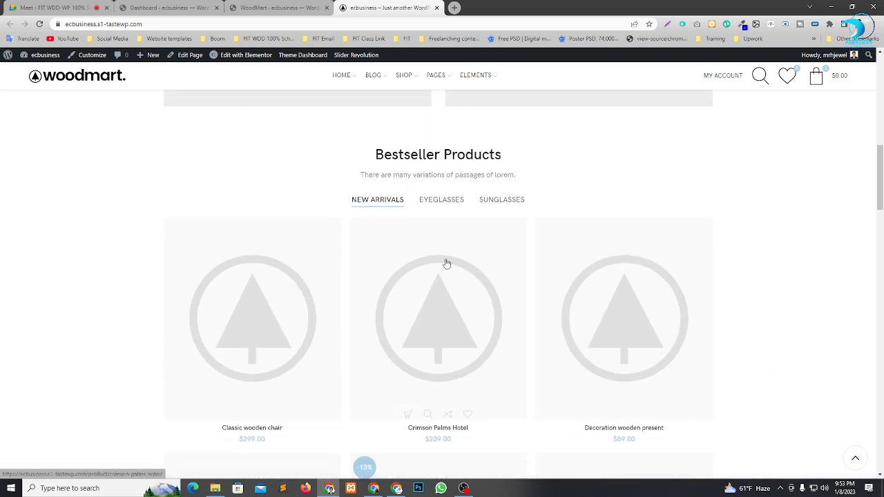
pyautogui.scroll(-5, 491, 260)
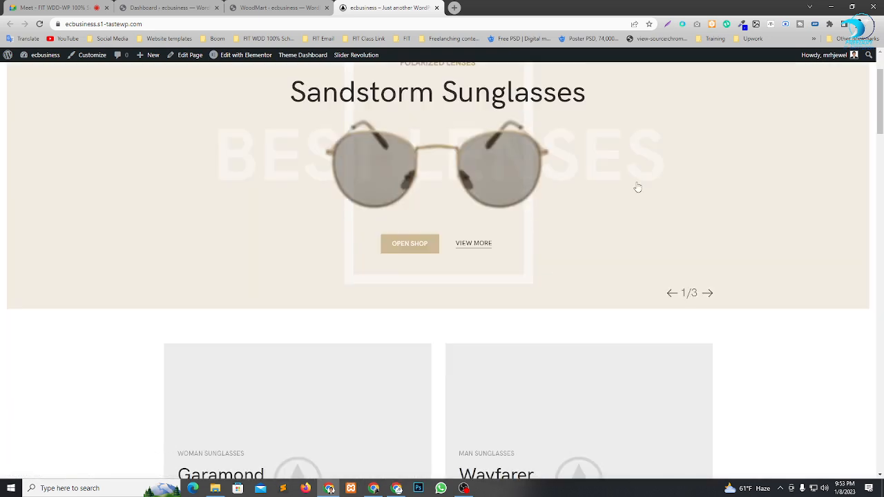
pyautogui.scroll(2, 343, 210)
pyautogui.scroll(-5, 509, 211)
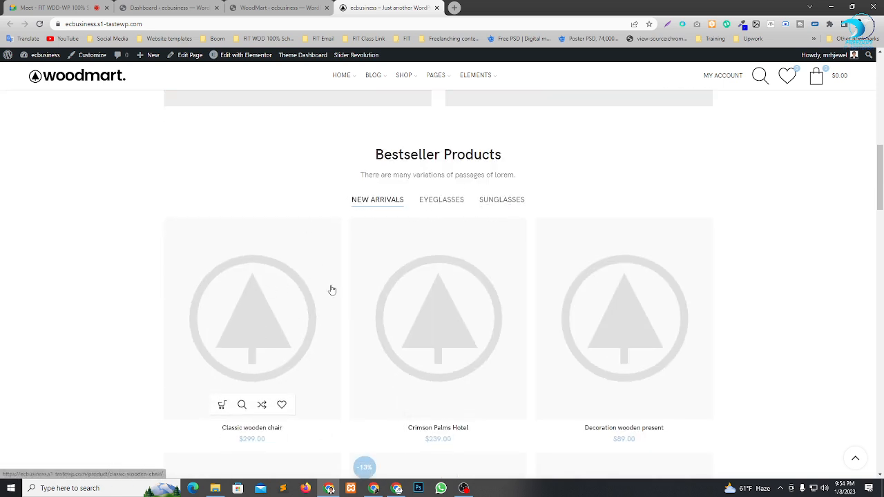
pyautogui.scroll(10, 364, 389)
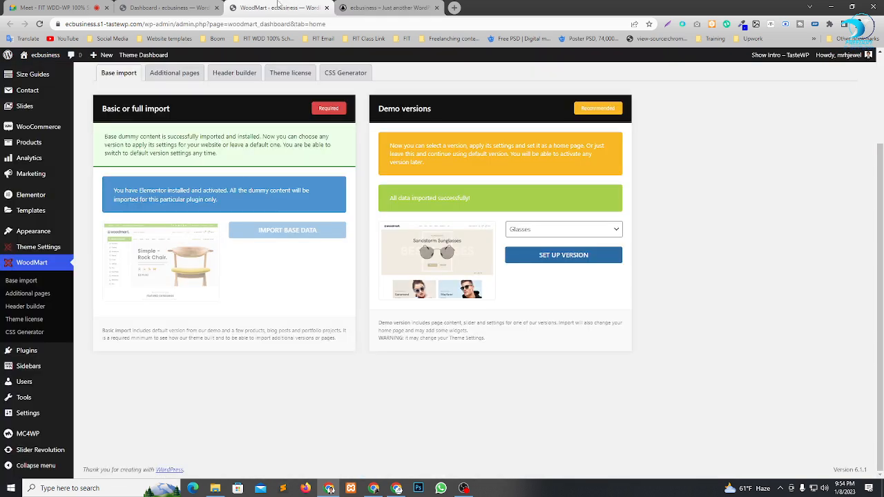
# Set up the Marketplace demo version from WoodMart's Base import page and reload the site's front page.
pyautogui.click(276, 7)
pyautogui.click(552, 236)
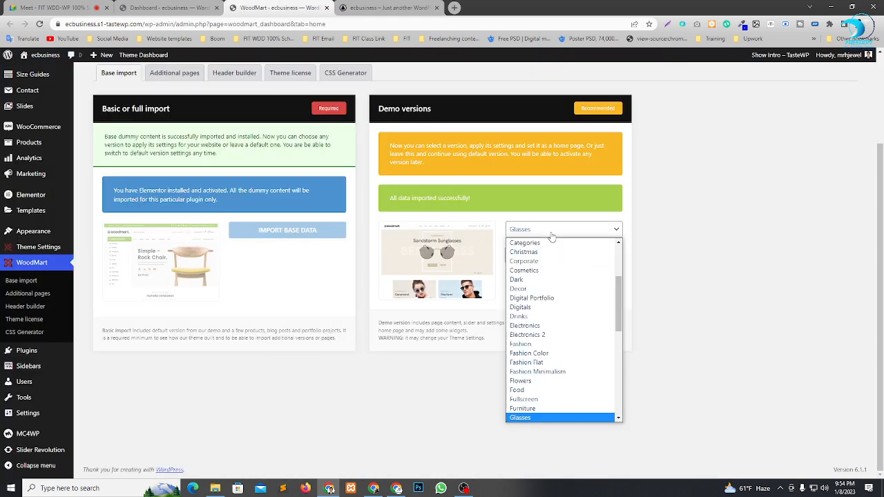
pyautogui.scroll(-3, 553, 353)
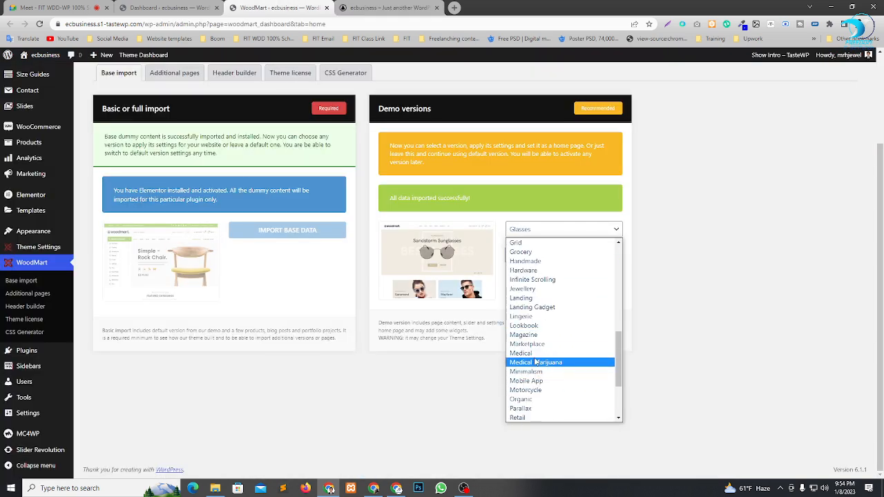
pyautogui.click(535, 344)
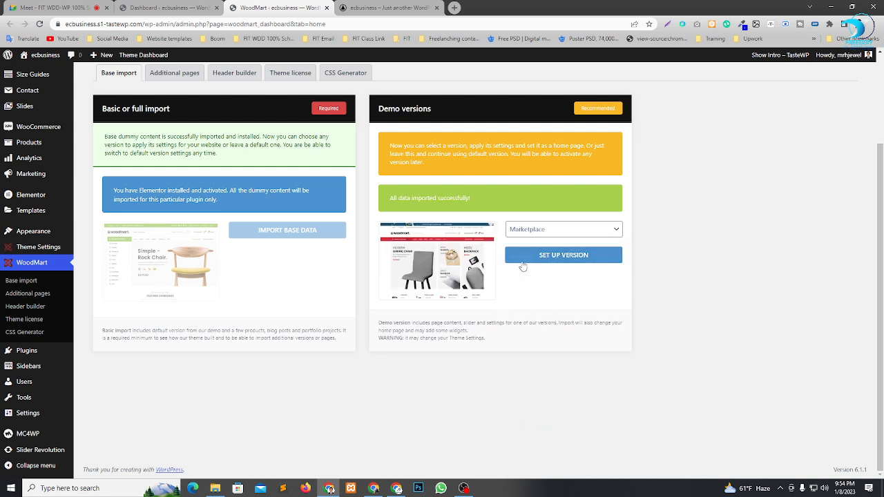
pyautogui.click(565, 260)
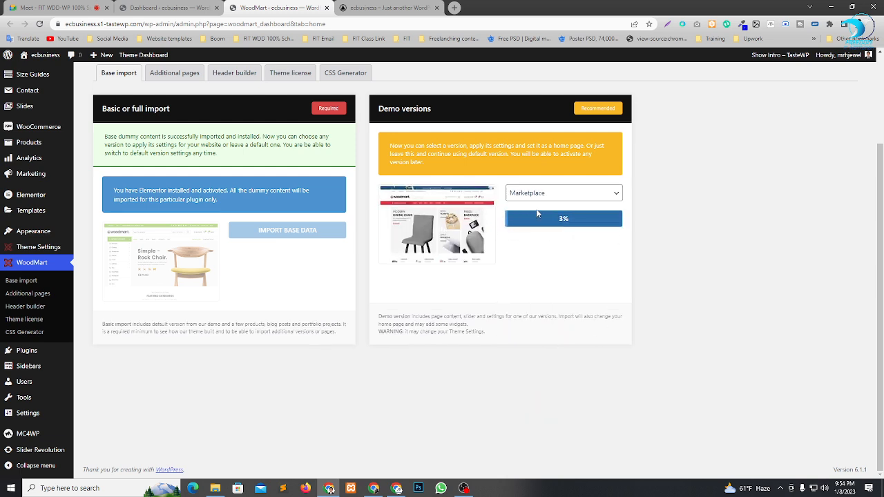
pyautogui.click(387, 7)
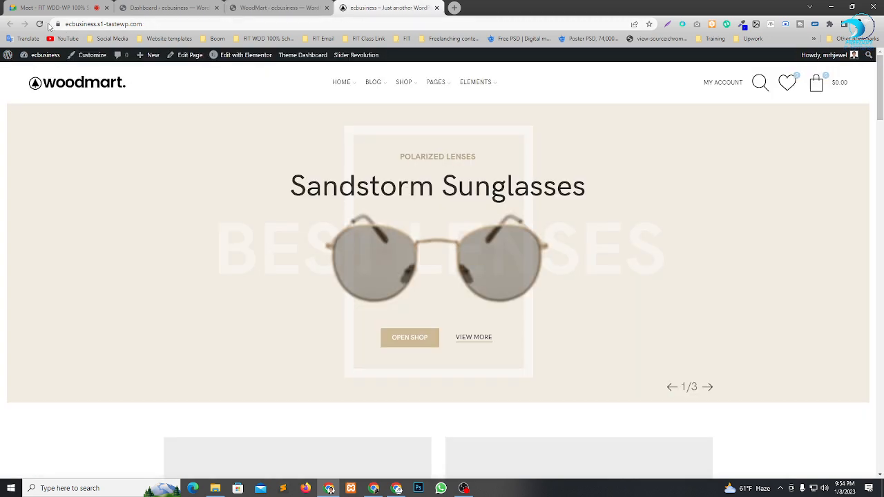
pyautogui.click(41, 25)
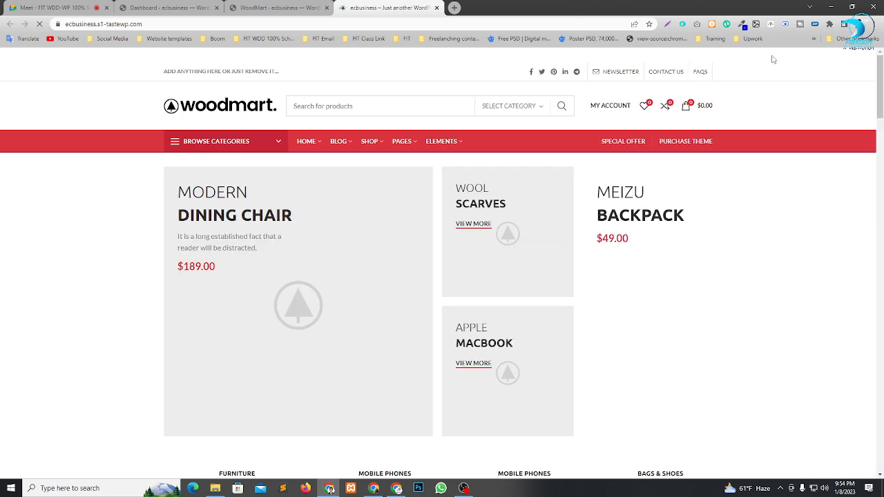
# Examine the Marketplace design on the front page, from the promo banners and category lists to the product sections, and the page's Elementor editing options.
pyautogui.scroll(-10, 292, 209)
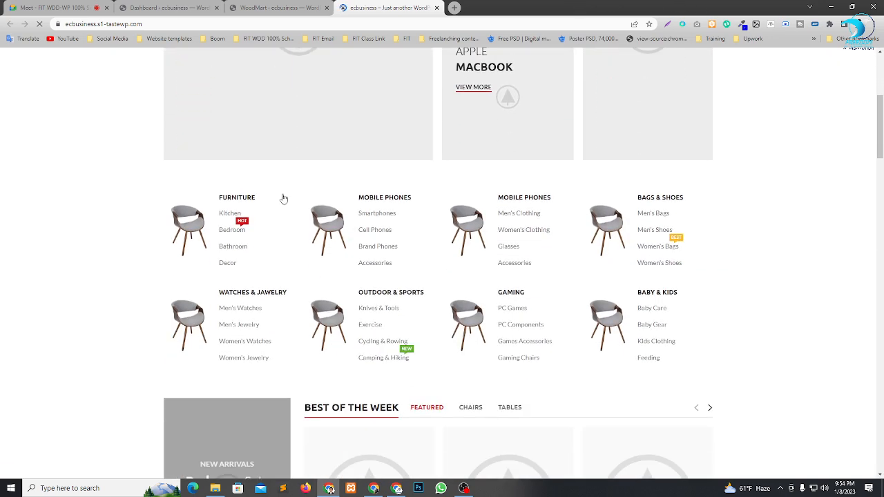
pyautogui.scroll(-15, 309, 208)
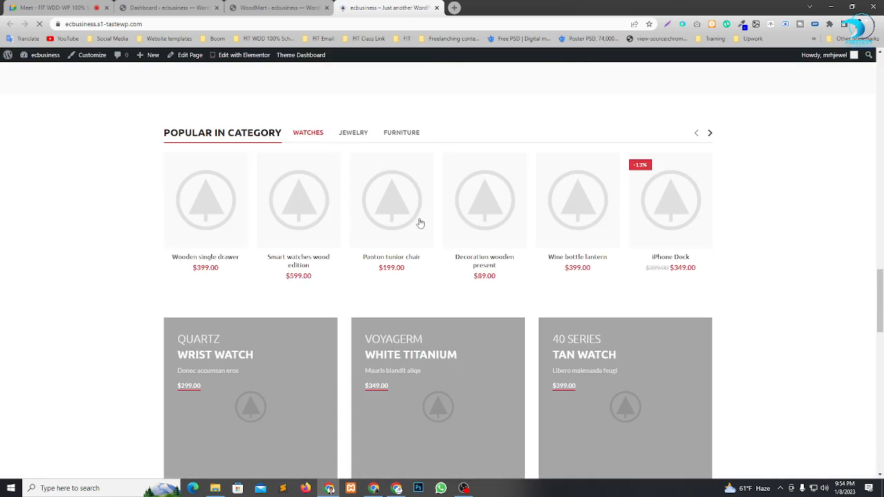
pyautogui.scroll(-5, 568, 274)
pyautogui.scroll(15, 384, 345)
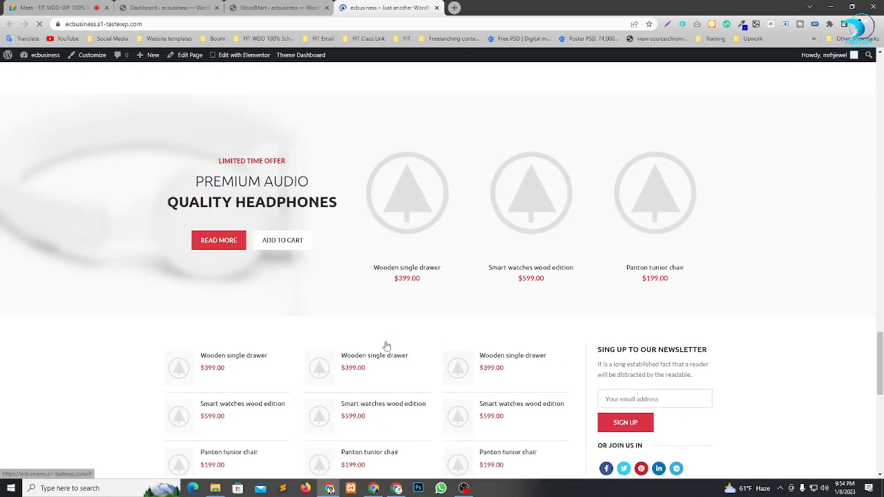
pyautogui.scroll(10, 389, 335)
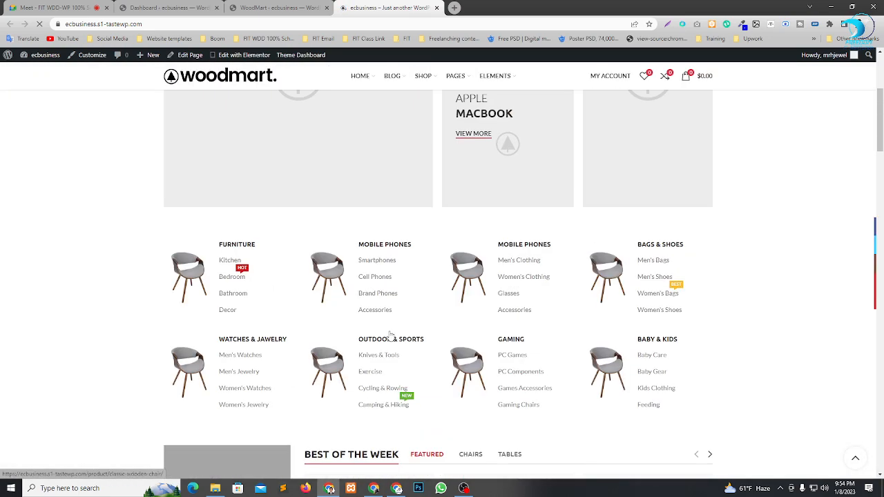
pyautogui.scroll(-1, 386, 260)
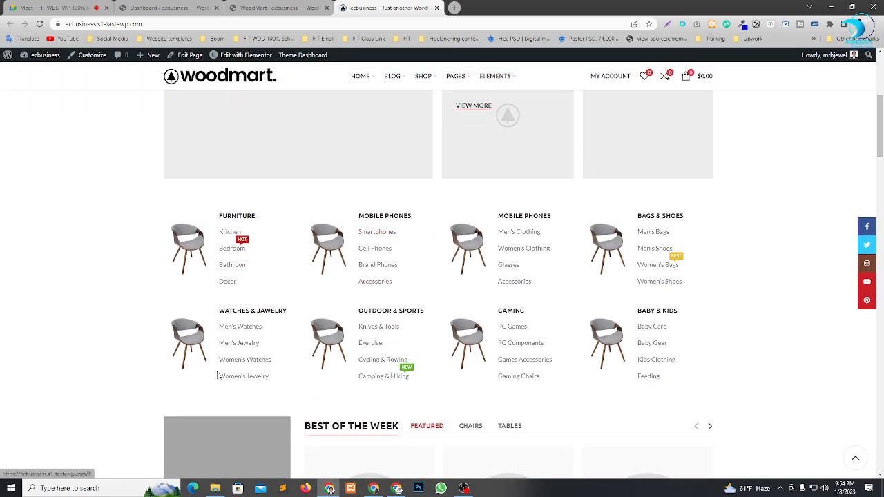
pyautogui.scroll(4, 410, 397)
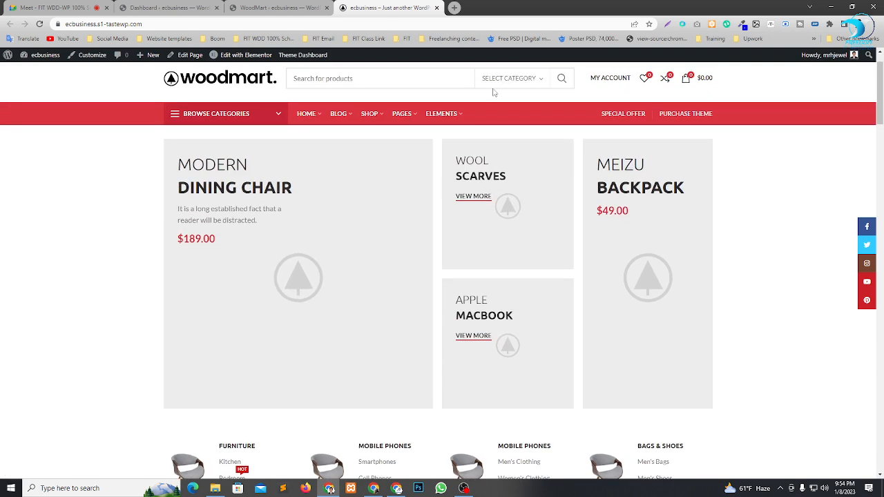
pyautogui.moveTo(239, 58)
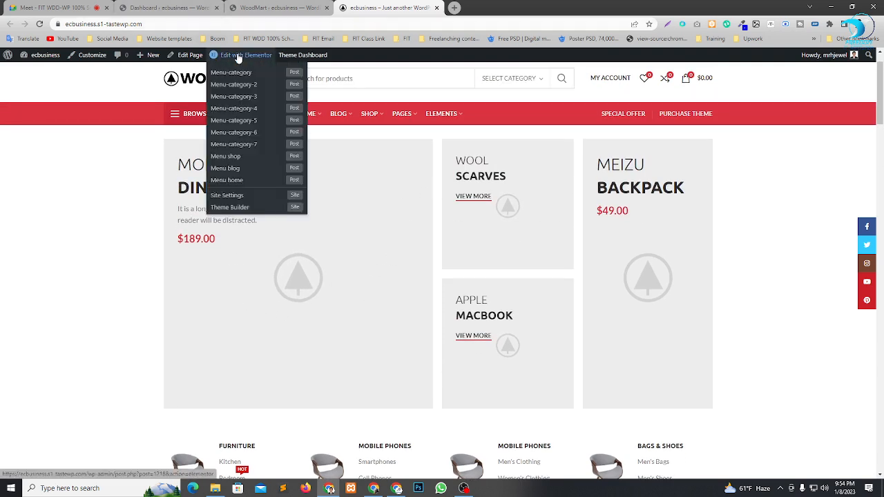
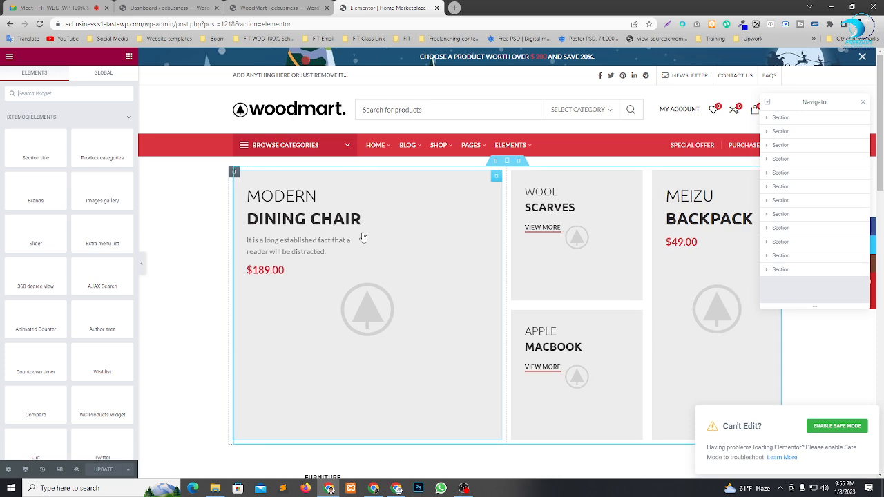
# Open the Modern Dining Chair promo banner for editing and bring up the chooser for its background image.
pyautogui.scroll(-3, 405, 264)
pyautogui.scroll(-10, 545, 249)
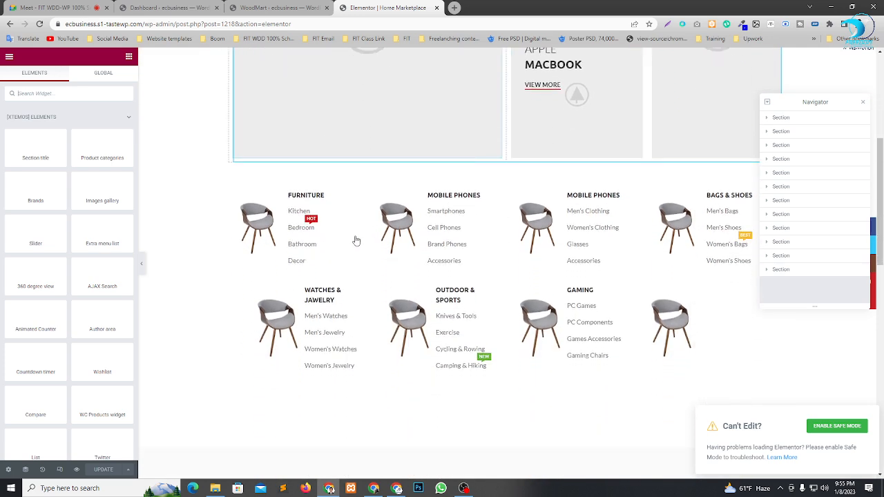
pyautogui.scroll(10, 487, 307)
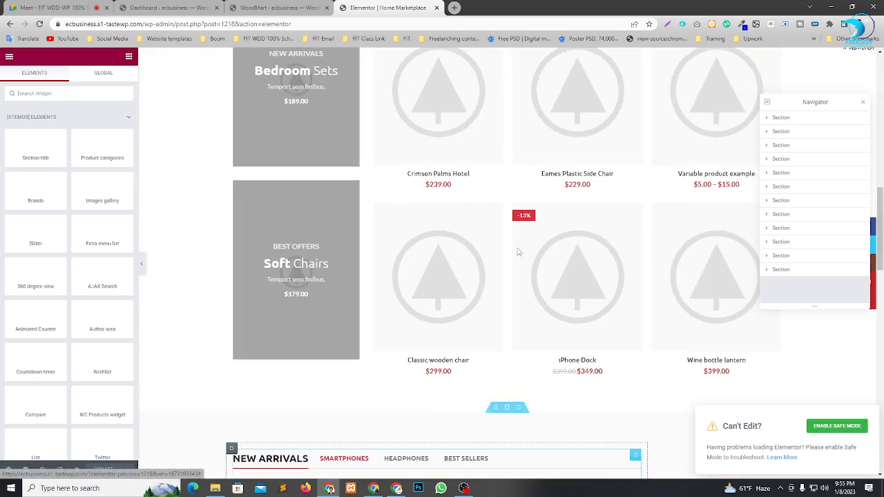
pyautogui.scroll(-2, 518, 251)
pyautogui.scroll(7, 466, 212)
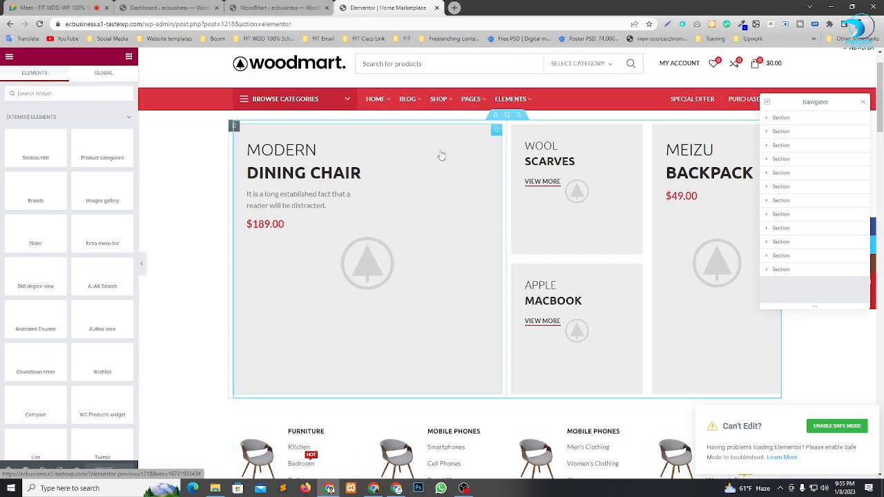
pyautogui.click(497, 131)
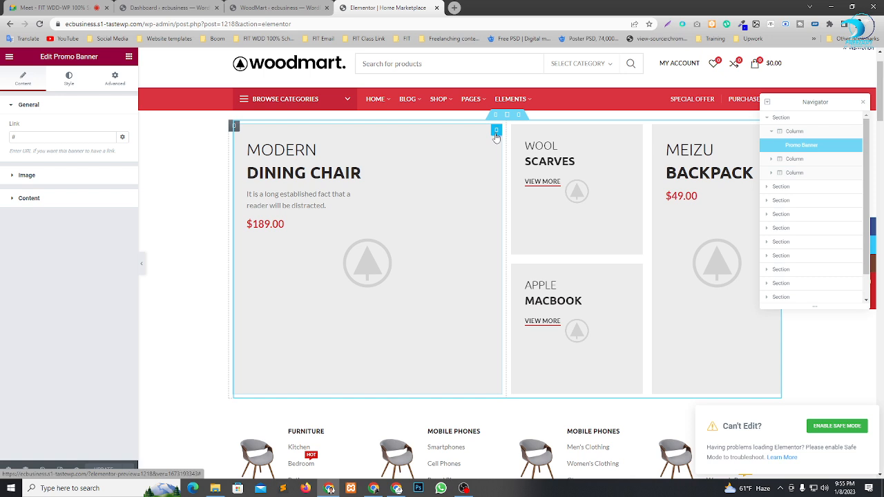
pyautogui.click(28, 178)
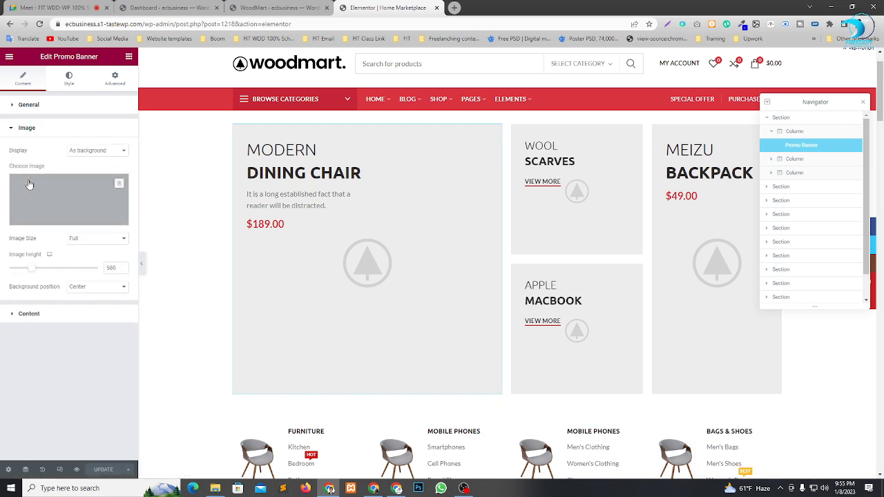
pyautogui.click(78, 195)
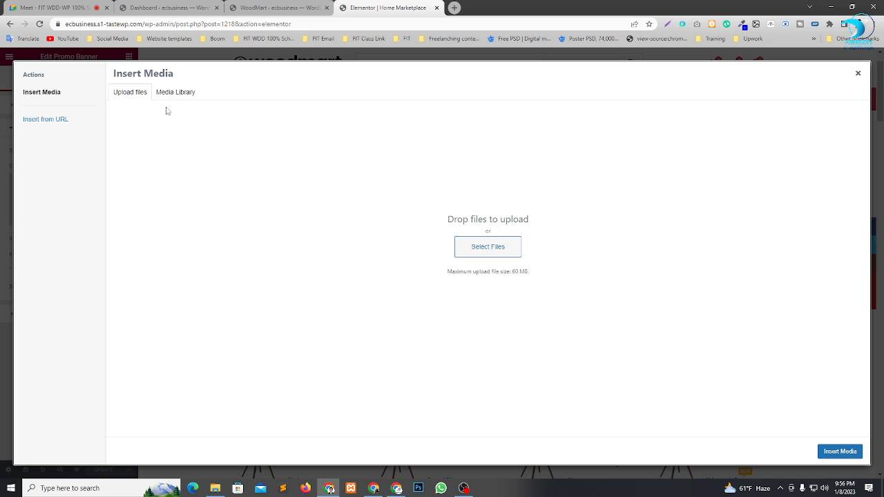
# Browse the site's media library for a picture that could serve as the promo banner's image.
pyautogui.click(183, 93)
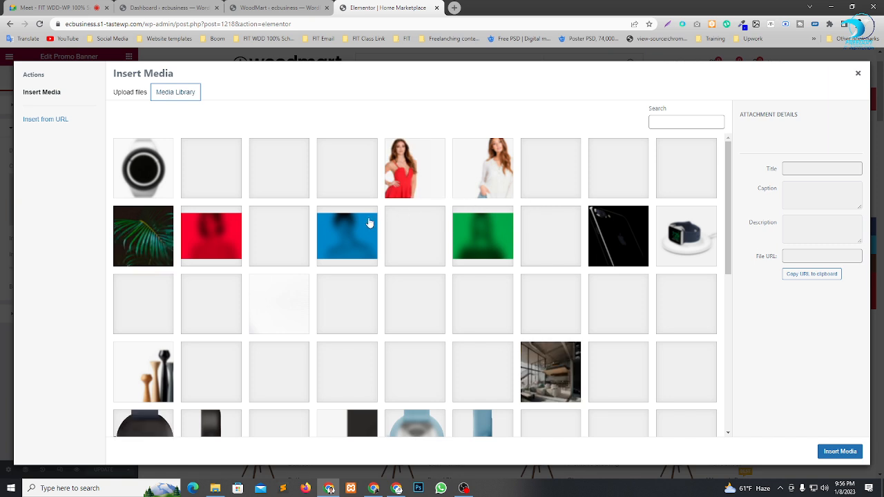
pyautogui.scroll(-2, 359, 242)
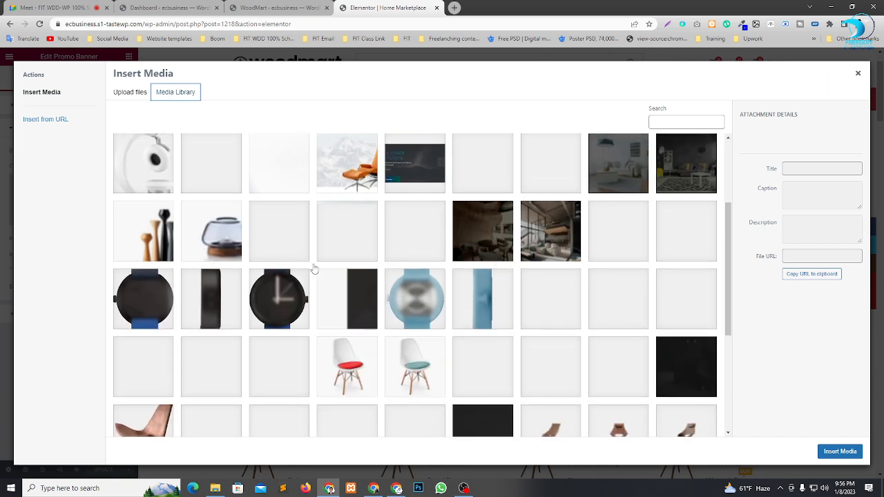
pyautogui.scroll(-3, 414, 270)
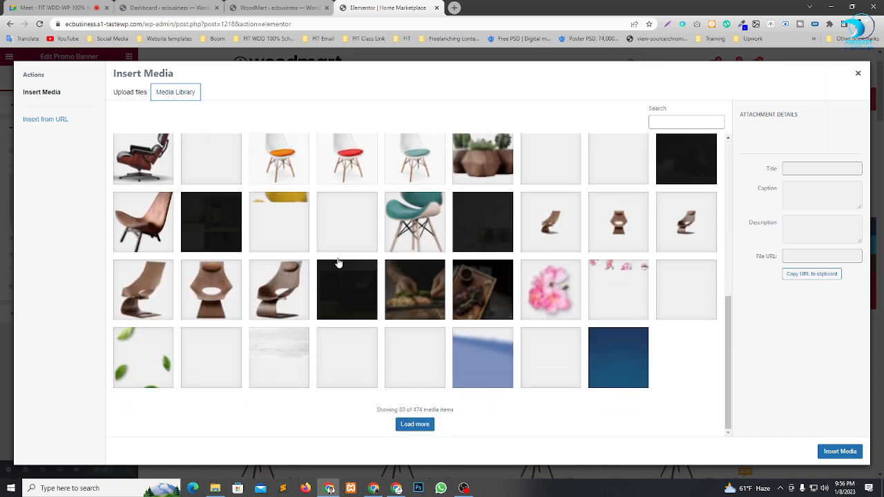
pyautogui.scroll(2, 268, 289)
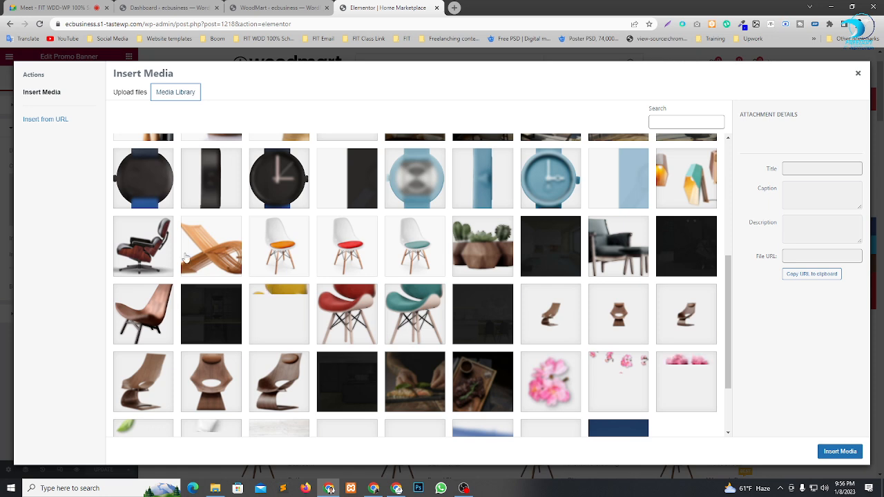
pyautogui.scroll(5, 525, 256)
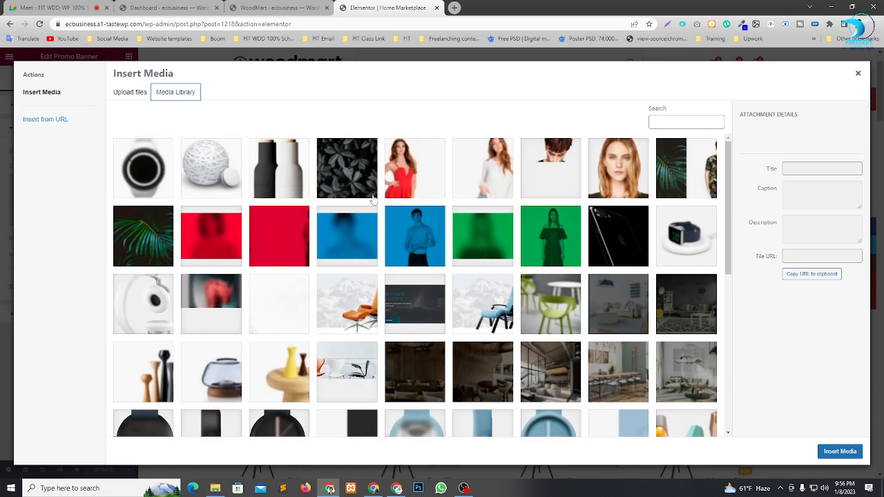
# Search Google for "product image" in a new browser tab and show the image results.
pyautogui.click(454, 8)
pyautogui.click(406, 190)
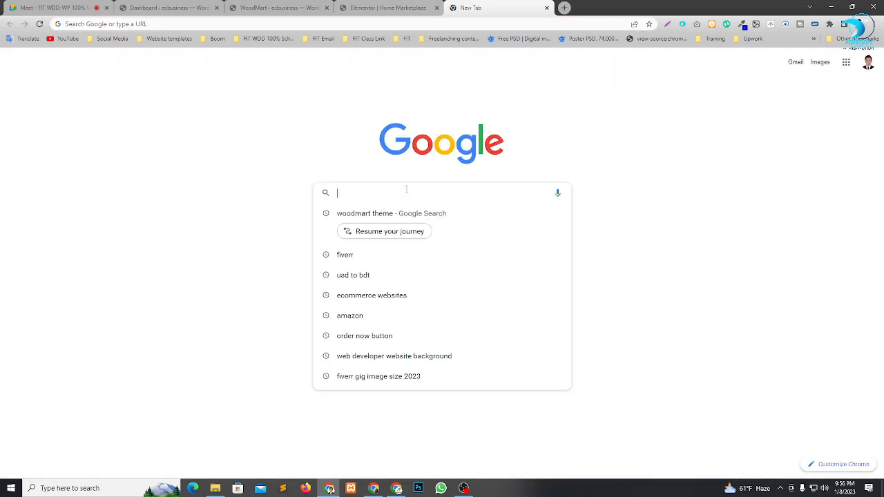
pyautogui.write('pro')
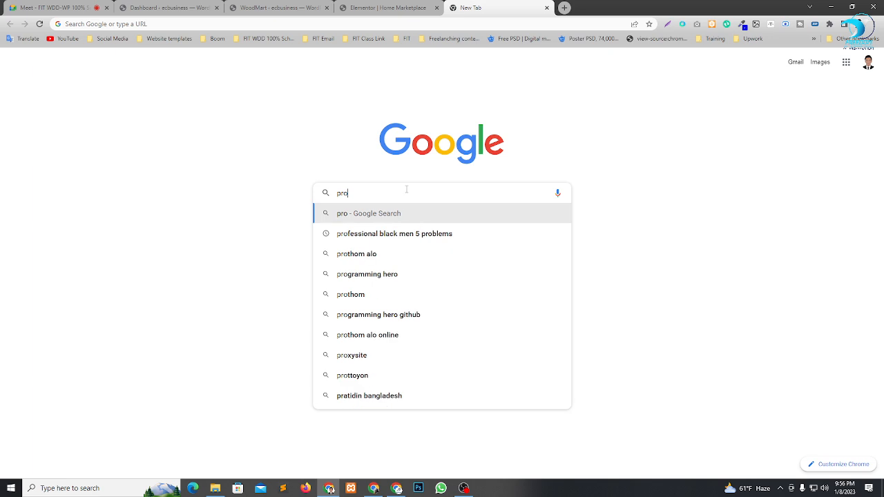
pyautogui.write('duc')
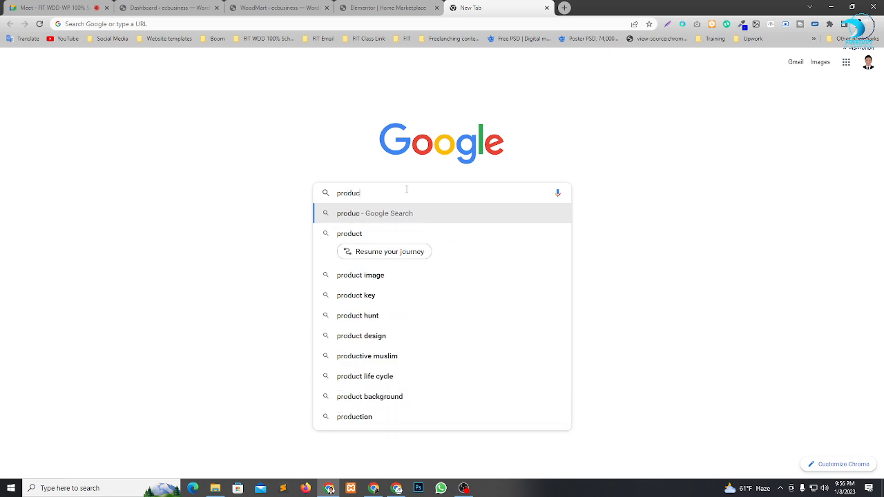
pyautogui.write('t')
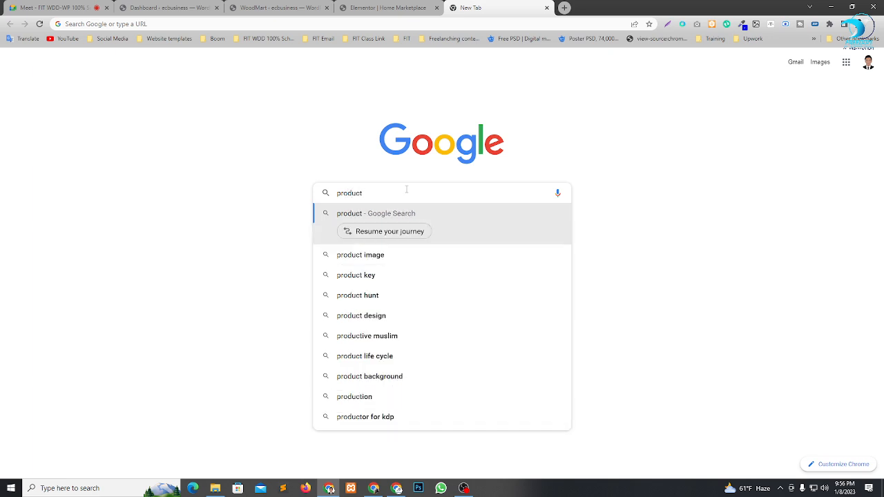
pyautogui.press('Down')
pyautogui.press('Return')
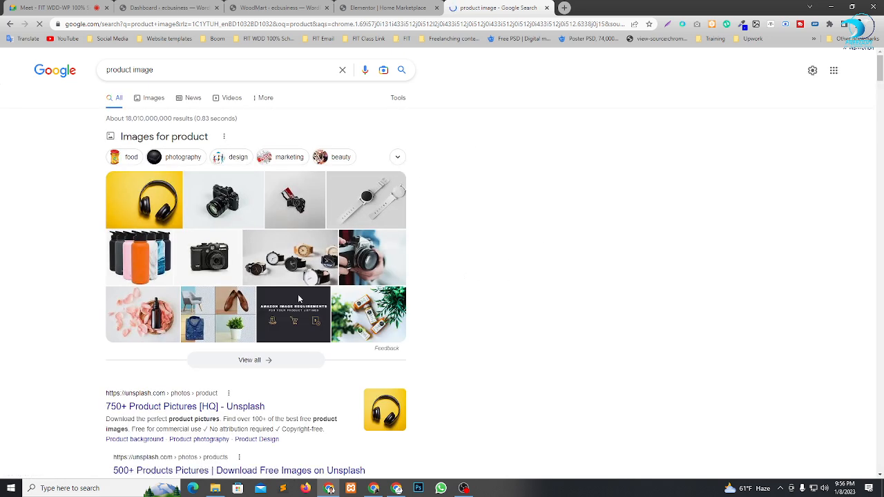
pyautogui.scroll(-2, 416, 258)
pyautogui.scroll(3, 360, 235)
pyautogui.click(153, 98)
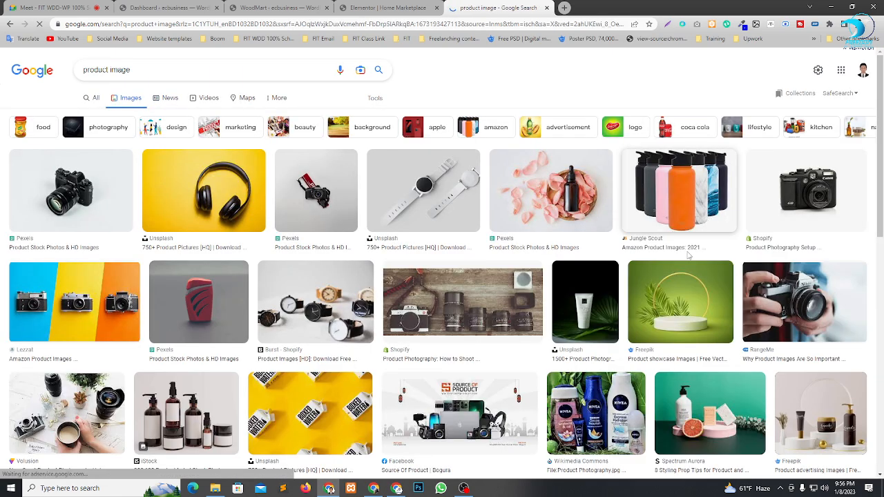
# Look through the product image results for a picture suitable for the promo banner.
pyautogui.scroll(-3, 688, 255)
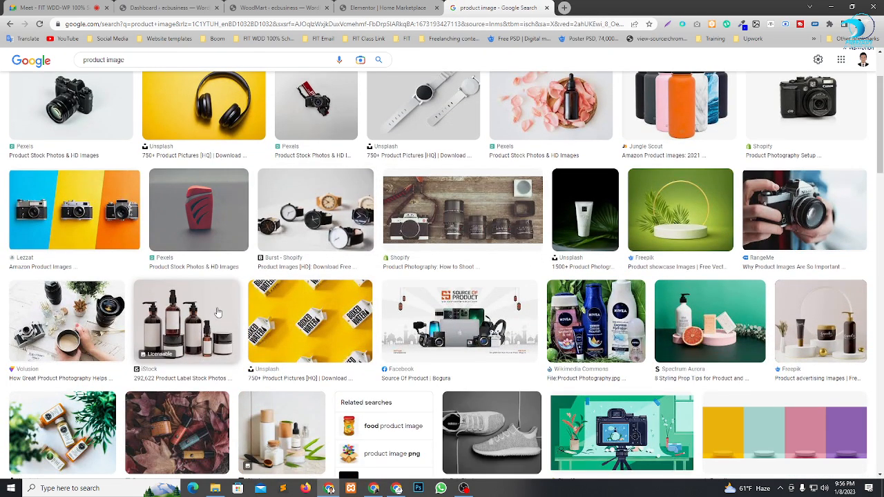
pyautogui.scroll(-5, 217, 312)
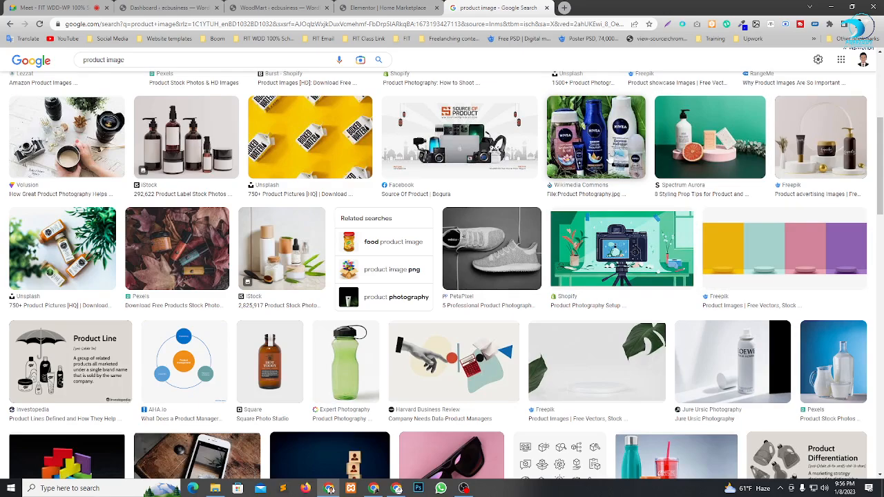
pyautogui.scroll(-10, 601, 161)
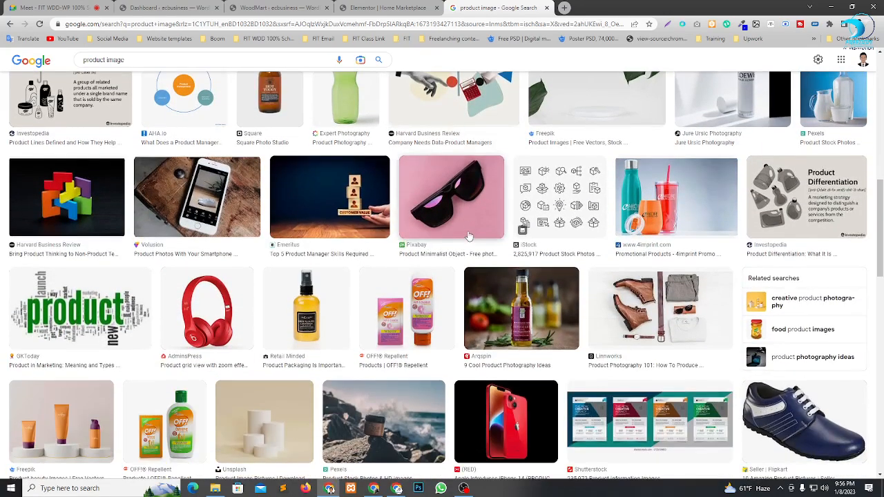
pyautogui.scroll(-3, 525, 257)
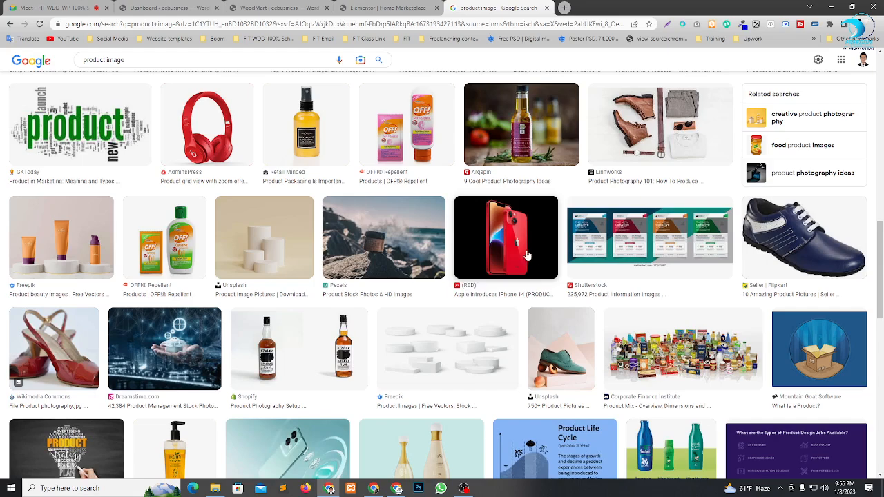
pyautogui.scroll(-4, 511, 256)
pyautogui.scroll(-4, 433, 293)
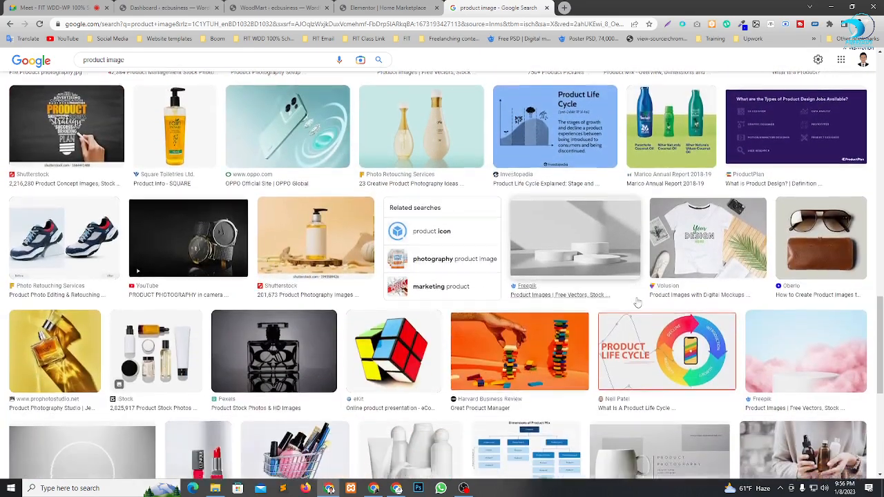
pyautogui.scroll(-6, 411, 290)
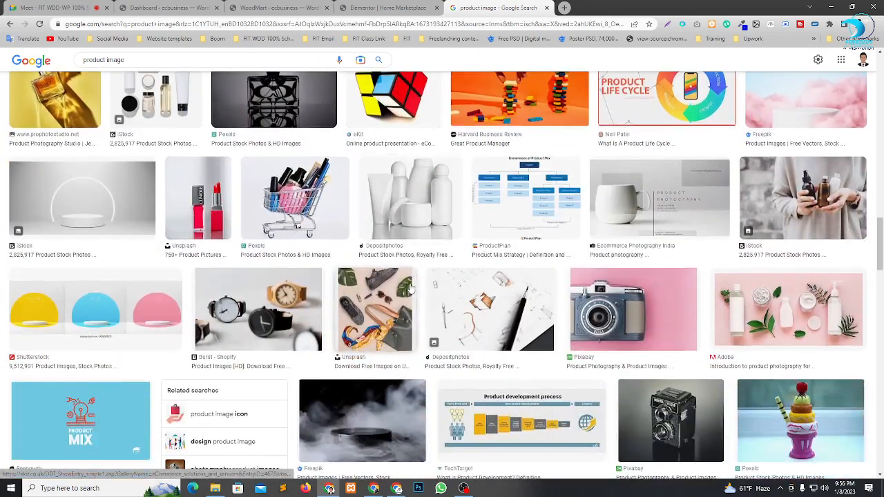
pyautogui.scroll(-2, 544, 302)
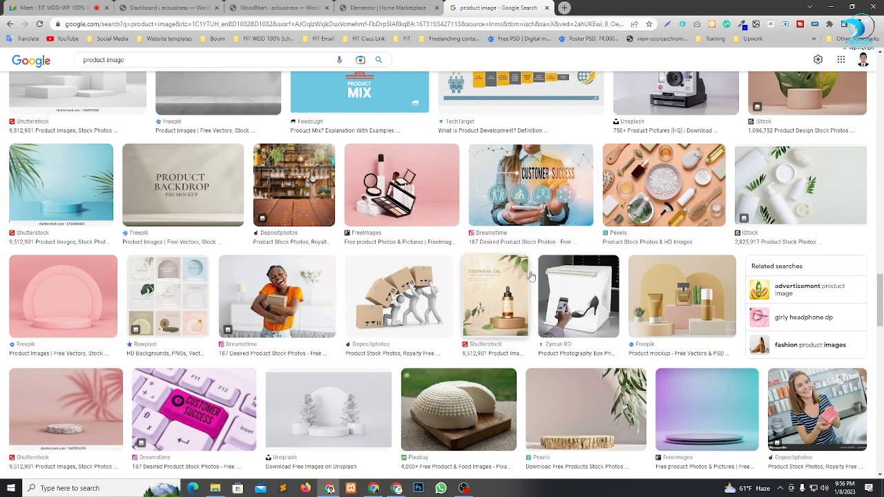
pyautogui.scroll(-1, 612, 283)
pyautogui.scroll(-2, 681, 288)
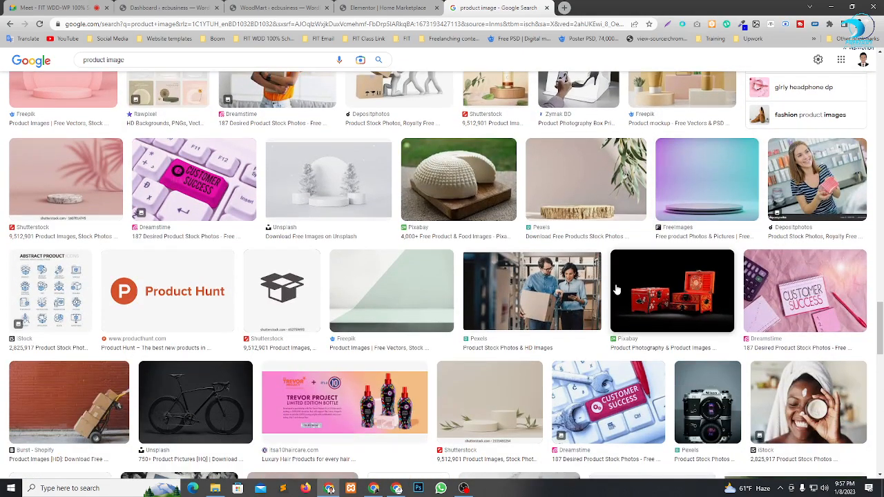
pyautogui.scroll(-2, 676, 315)
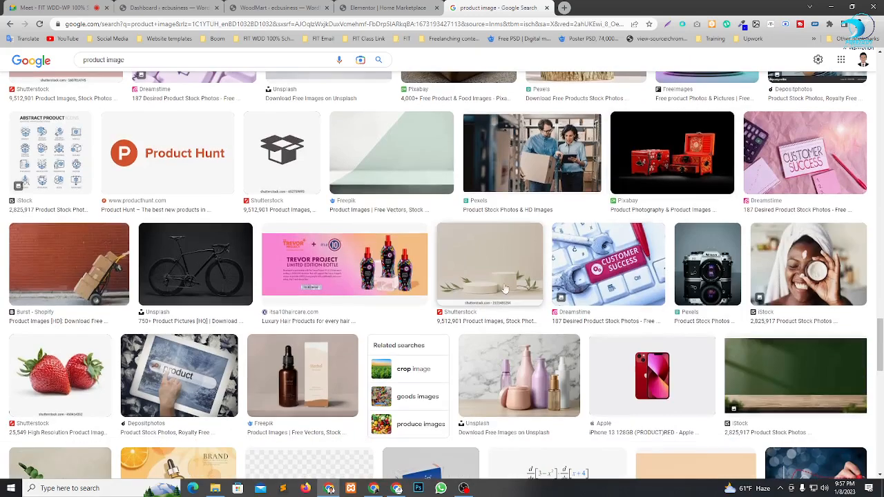
pyautogui.scroll(-3, 462, 290)
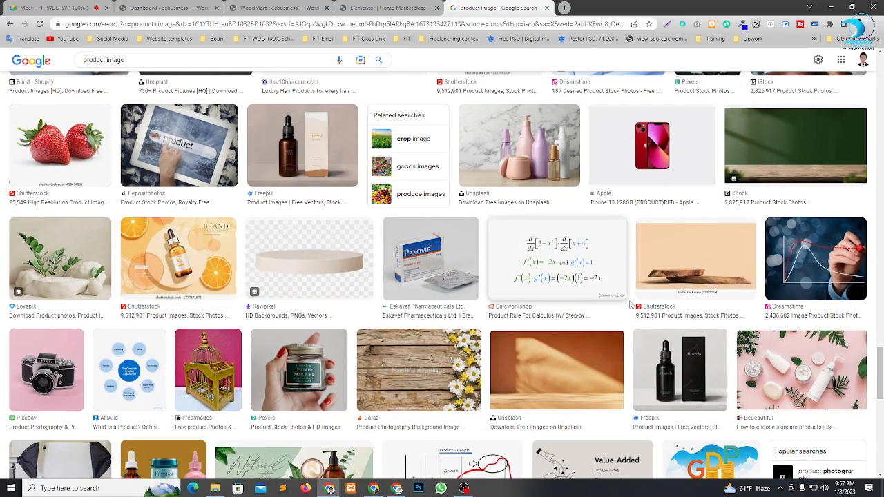
pyautogui.scroll(-3, 630, 304)
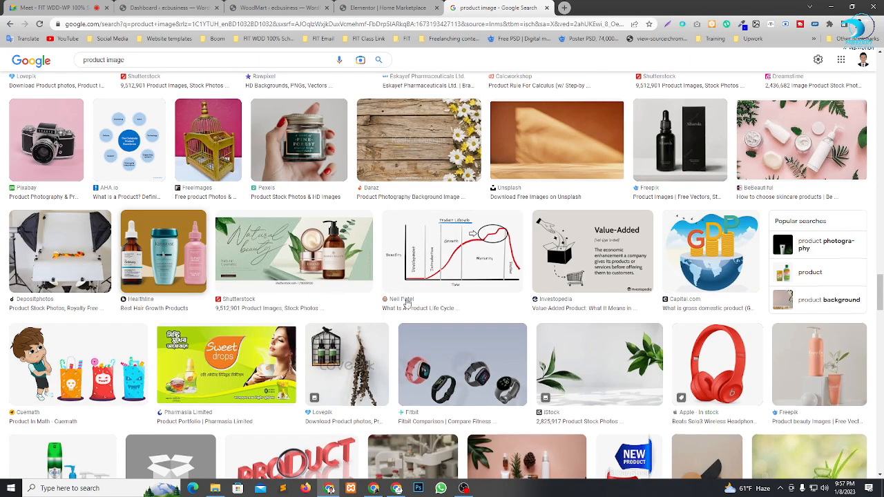
pyautogui.scroll(-5, 408, 303)
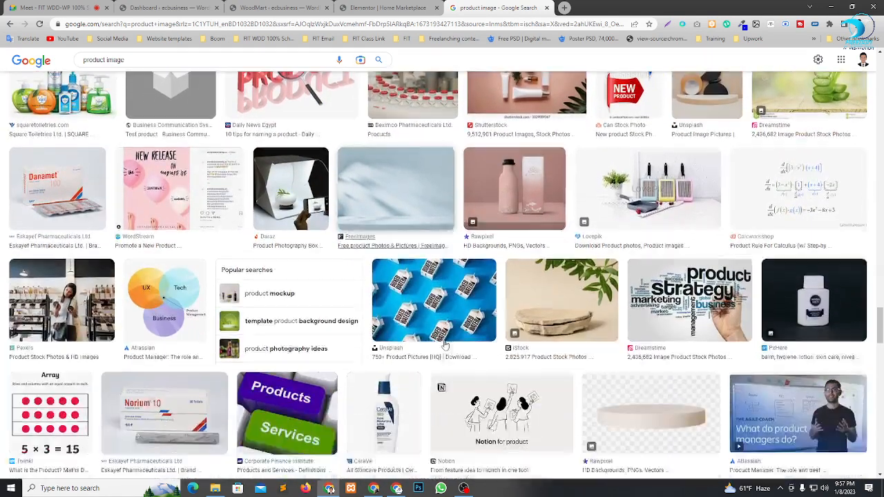
# Preview the Pixabay image of the red boxes on a black background and look at its related images.
pyautogui.scroll(1, 166, 297)
pyautogui.scroll(-2, 653, 377)
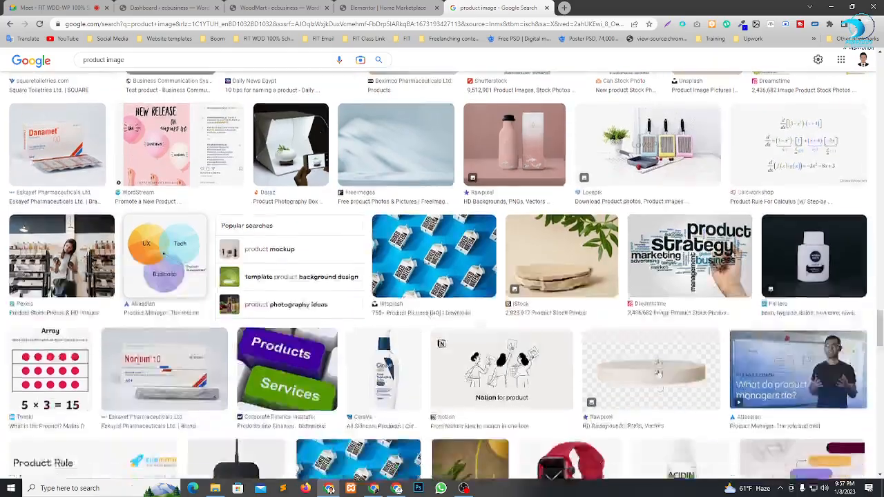
pyautogui.scroll(10, 660, 373)
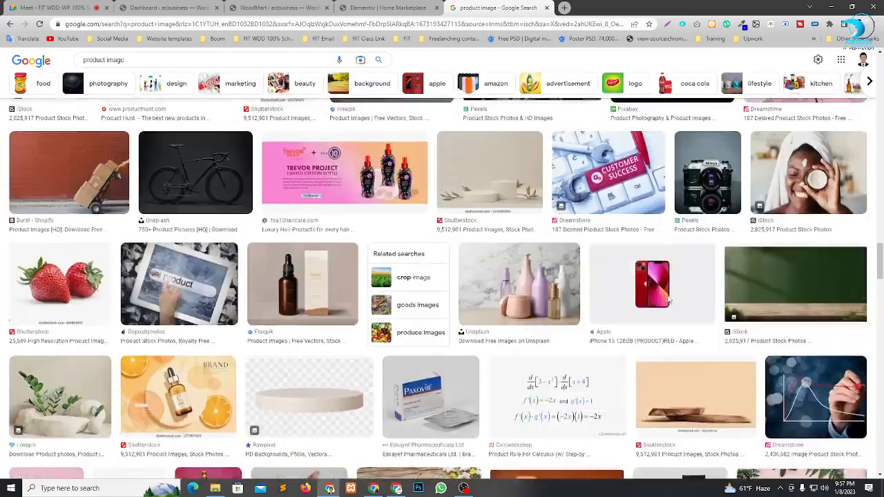
pyautogui.scroll(6, 668, 301)
pyautogui.scroll(-3, 627, 303)
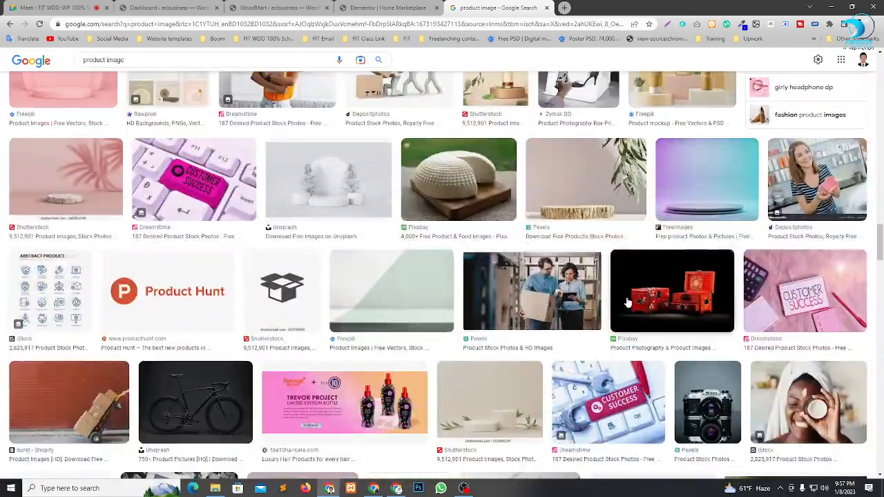
pyautogui.scroll(3, 654, 324)
pyautogui.scroll(-3, 656, 315)
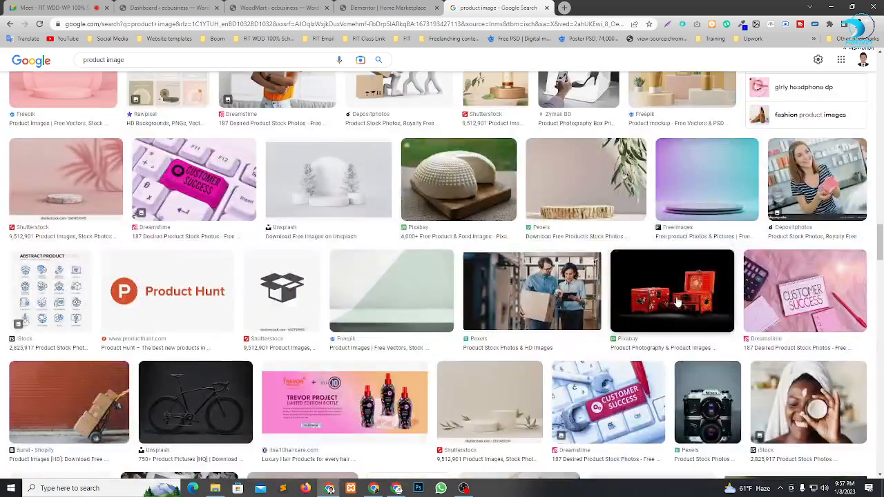
pyautogui.click(676, 303)
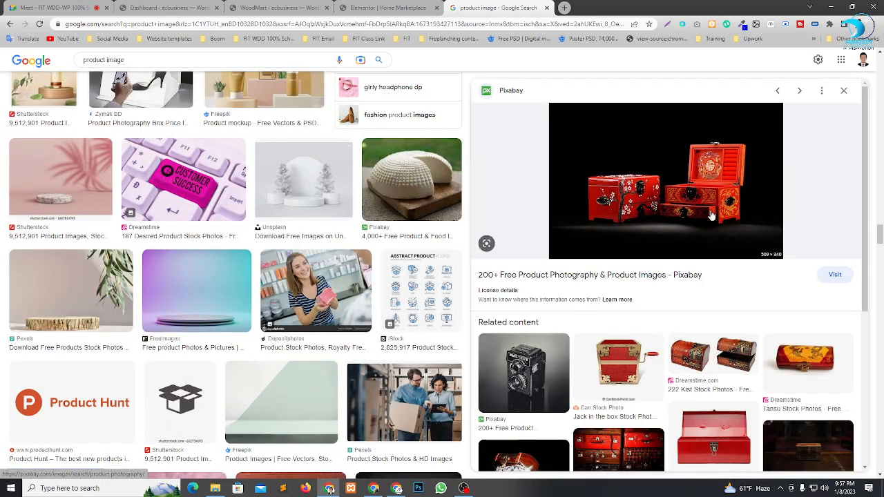
pyautogui.scroll(-2, 708, 211)
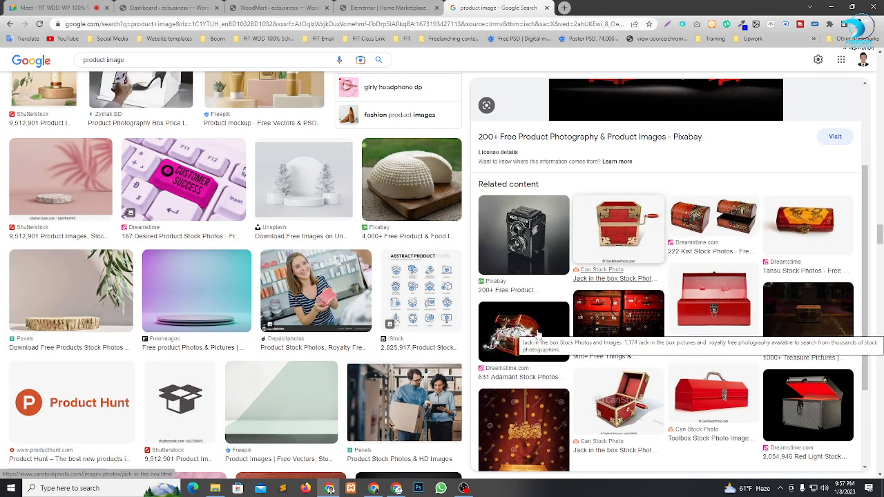
# Preview the Dreamstime image of the open treasure chest, look at its related images, and close the preview.
pyautogui.click(537, 334)
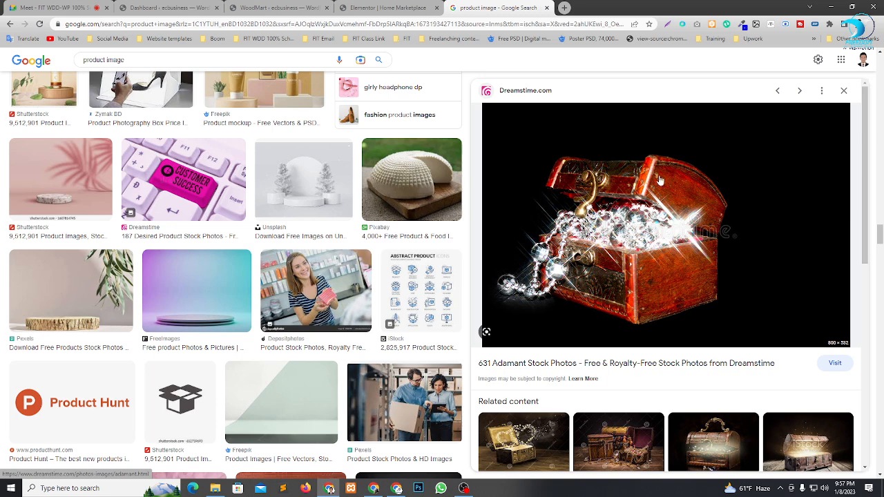
pyautogui.scroll(-3, 633, 262)
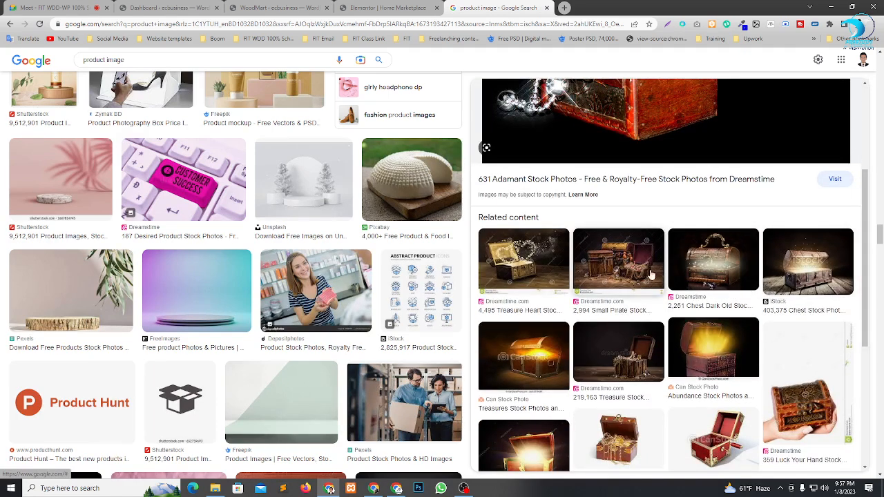
pyautogui.scroll(3, 599, 339)
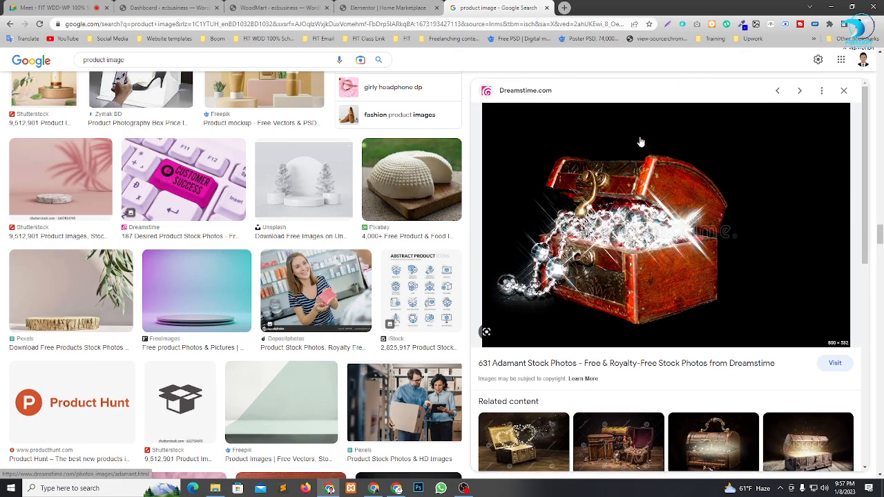
pyautogui.click(846, 91)
# Find the picture of two wristwatches on a black background in the image results and save it as maxresdefault.jpg in Downloads.
pyautogui.scroll(4, 673, 294)
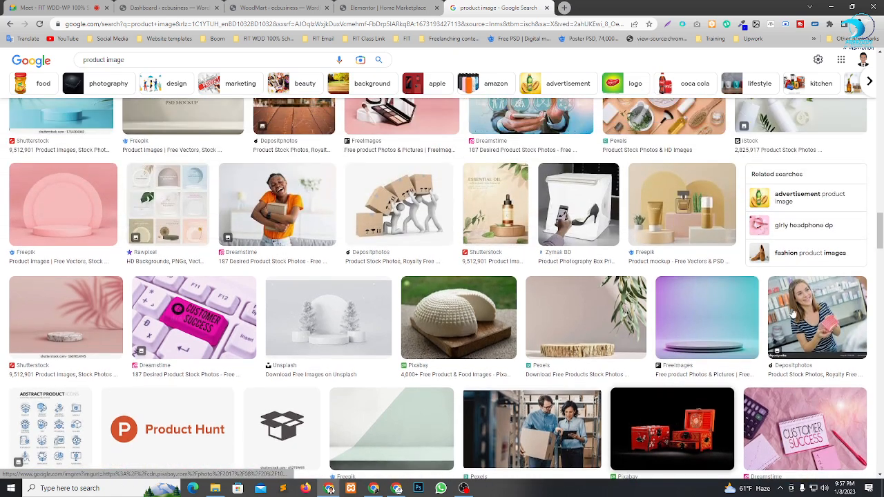
pyautogui.scroll(2, 784, 298)
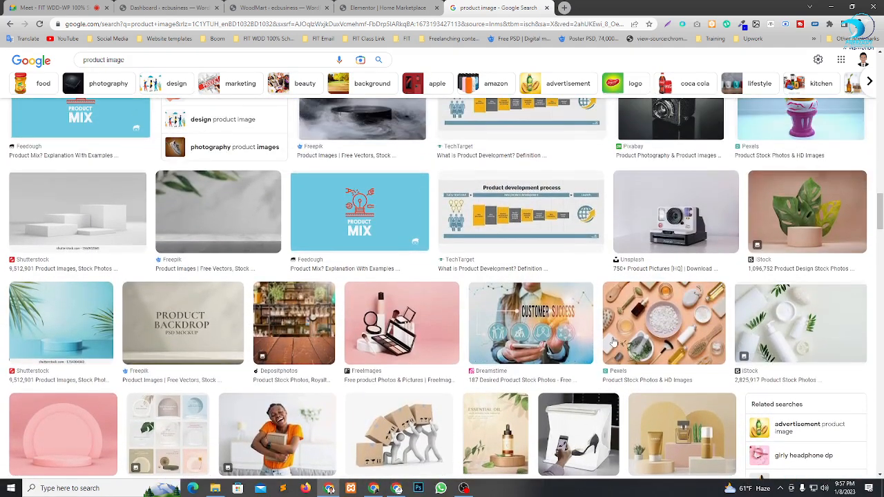
pyautogui.scroll(4, 415, 290)
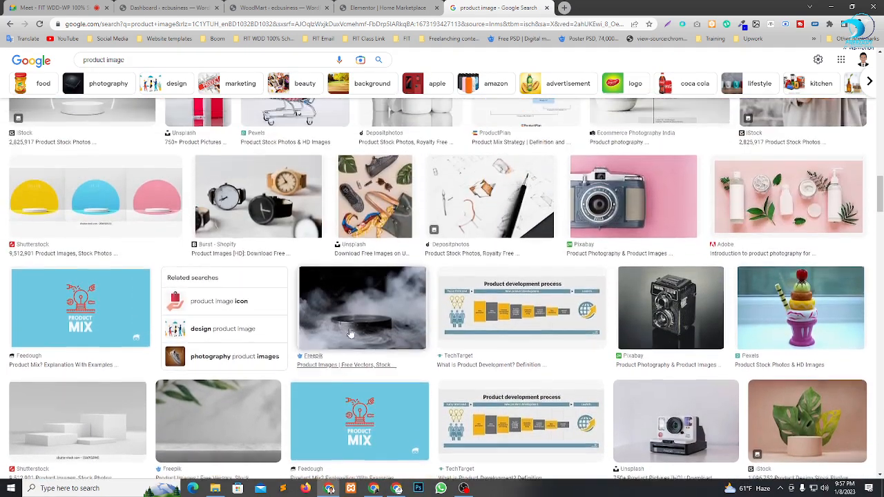
pyautogui.scroll(4, 363, 286)
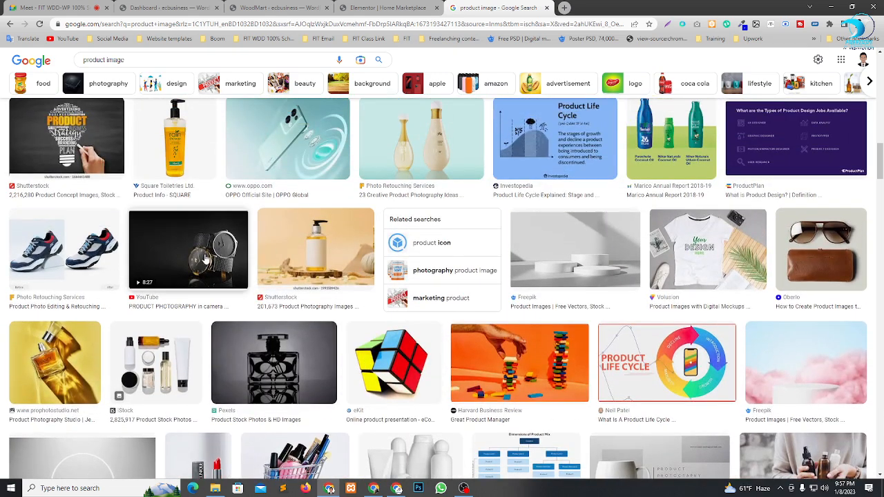
pyautogui.click(205, 259)
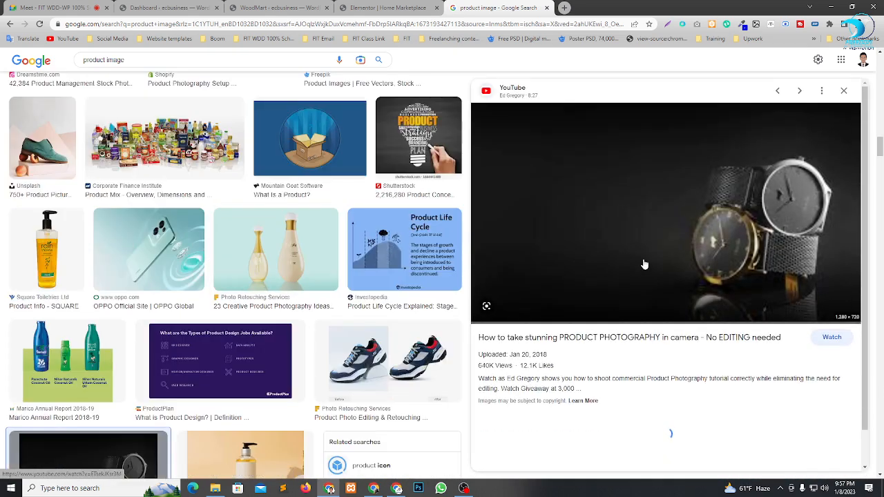
pyautogui.rightClick(747, 187)
pyautogui.moveTo(782, 357)
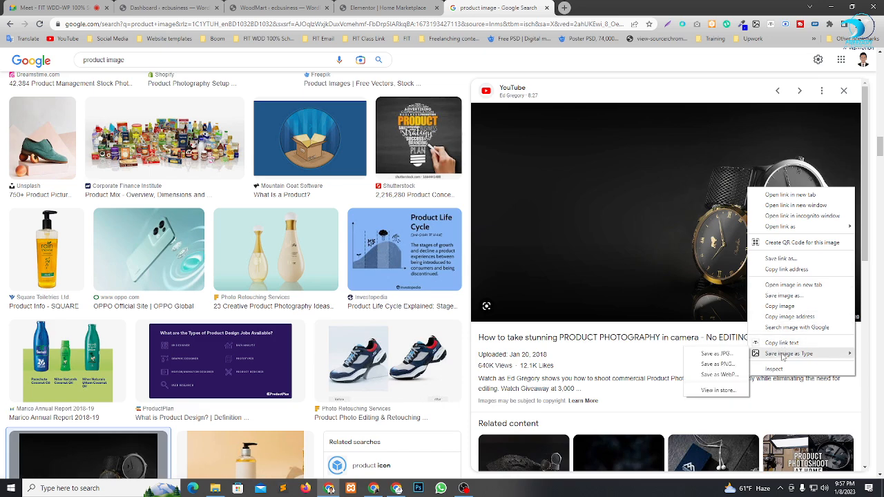
pyautogui.click(727, 357)
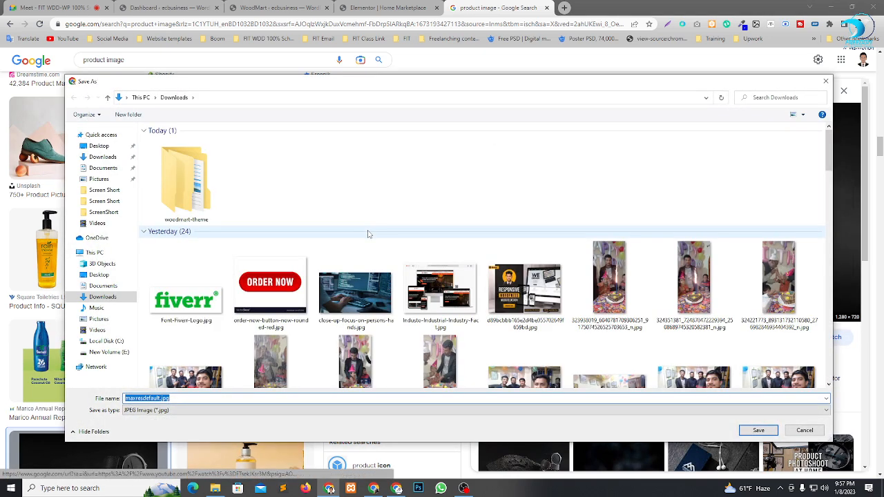
pyautogui.press('Return')
# In the Elementor editor, upload maxresdefault.jpg as the promo banner's image and set its background position to Right.
pyautogui.click(371, 6)
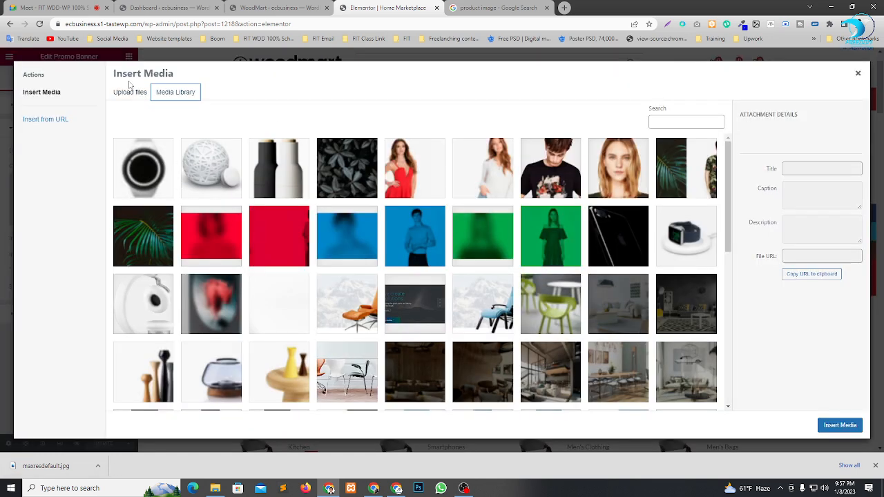
pyautogui.click(129, 92)
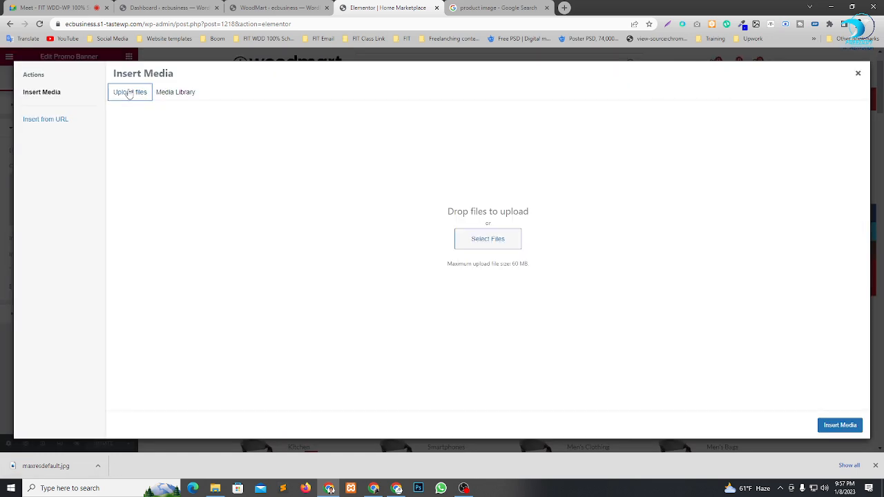
pyautogui.click(477, 240)
pyautogui.click(191, 179)
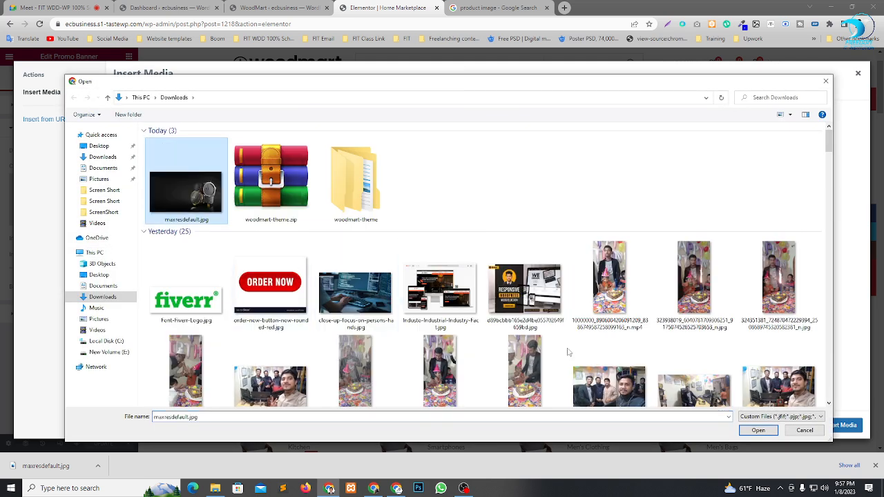
pyautogui.click(758, 431)
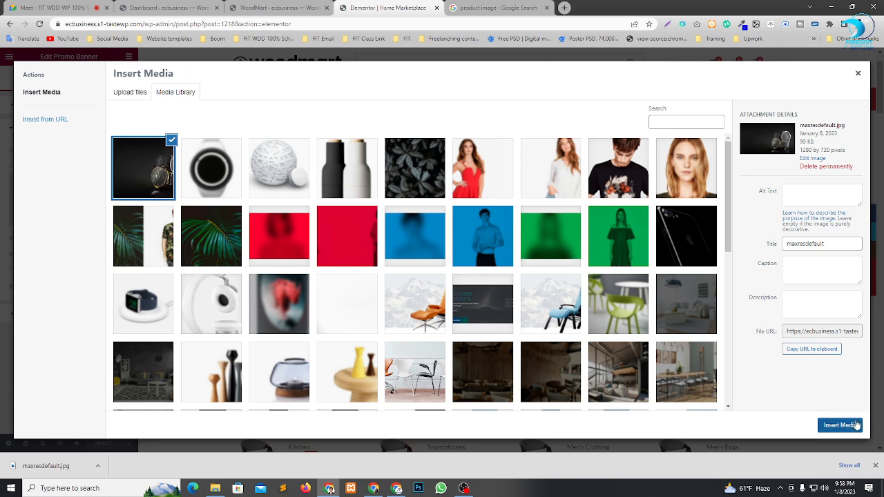
pyautogui.click(840, 425)
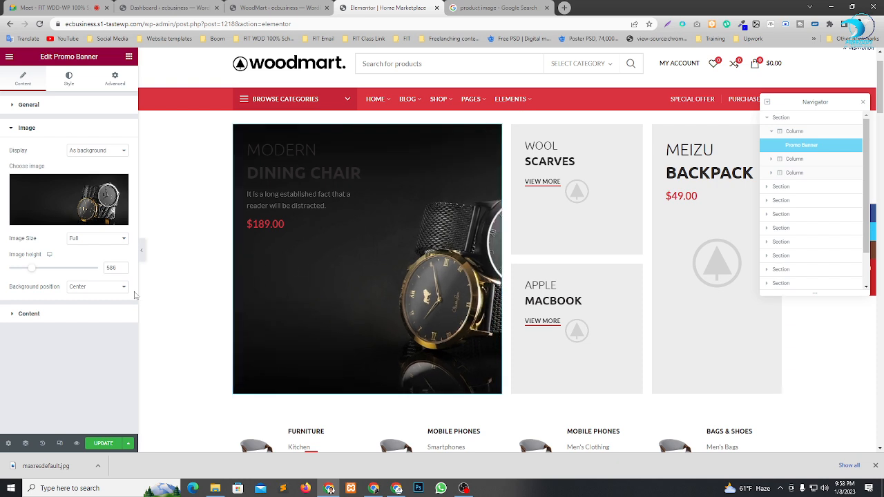
pyautogui.click(97, 286)
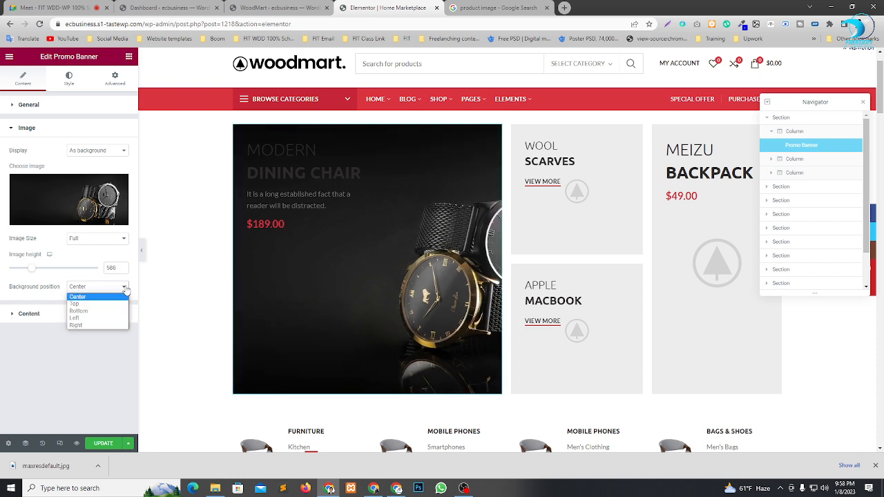
pyautogui.click(89, 325)
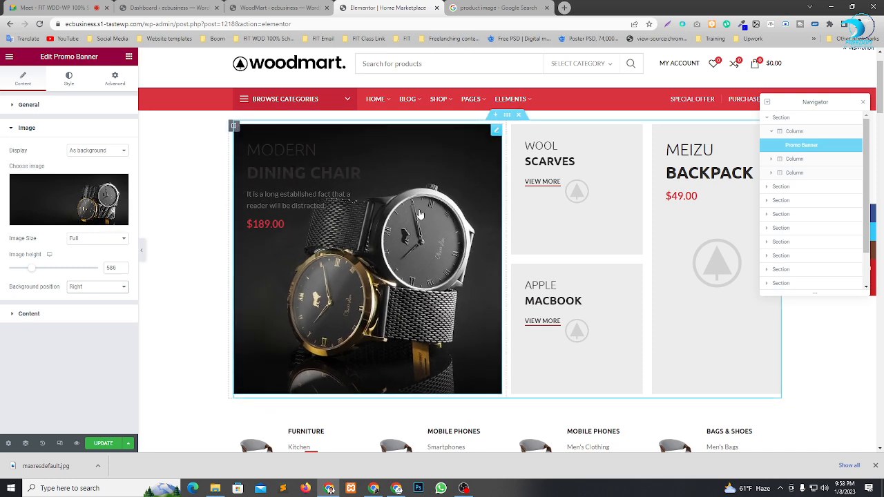
# Set the promo banner's title colour to white (#FFFFFF).
pyautogui.click(69, 77)
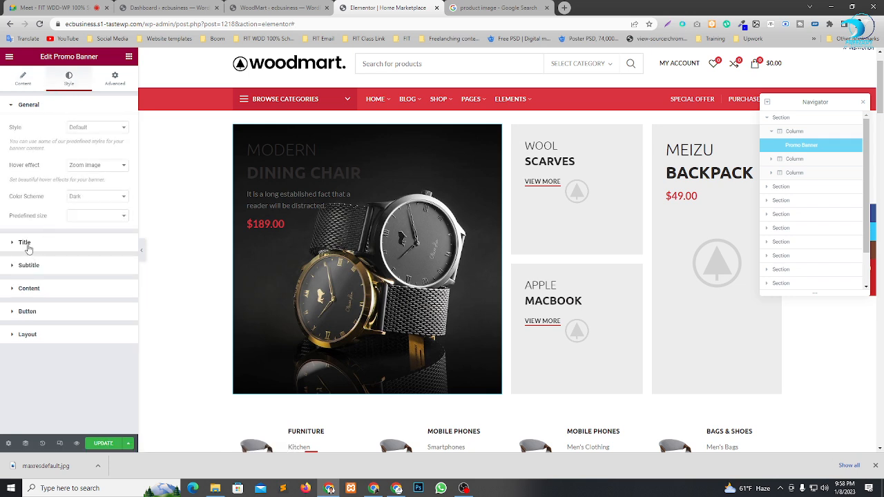
pyautogui.click(25, 243)
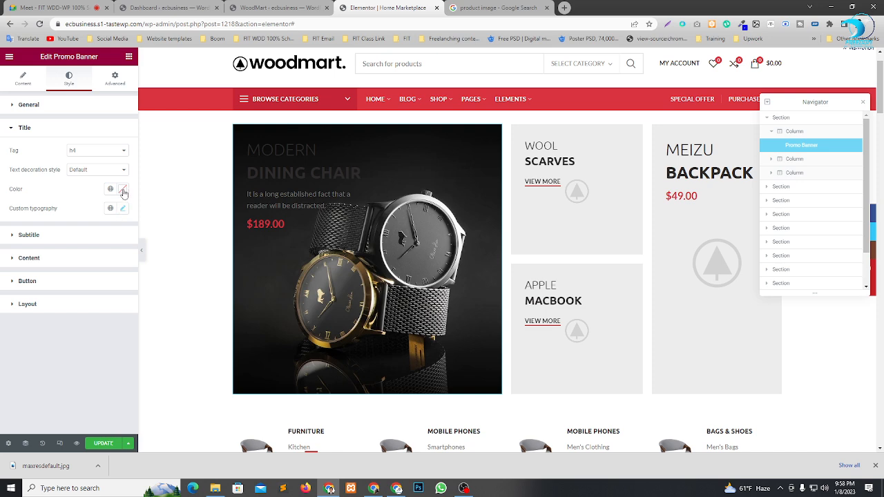
pyautogui.click(124, 194)
pyautogui.click(19, 226)
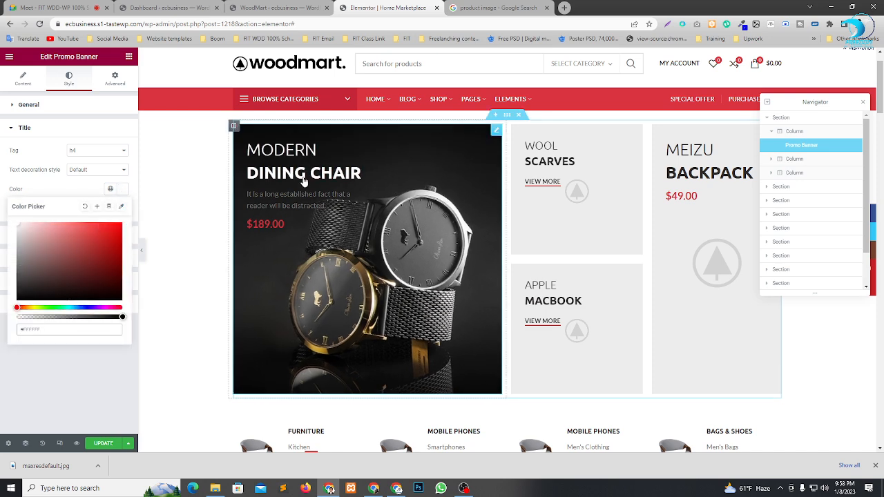
pyautogui.click(16, 355)
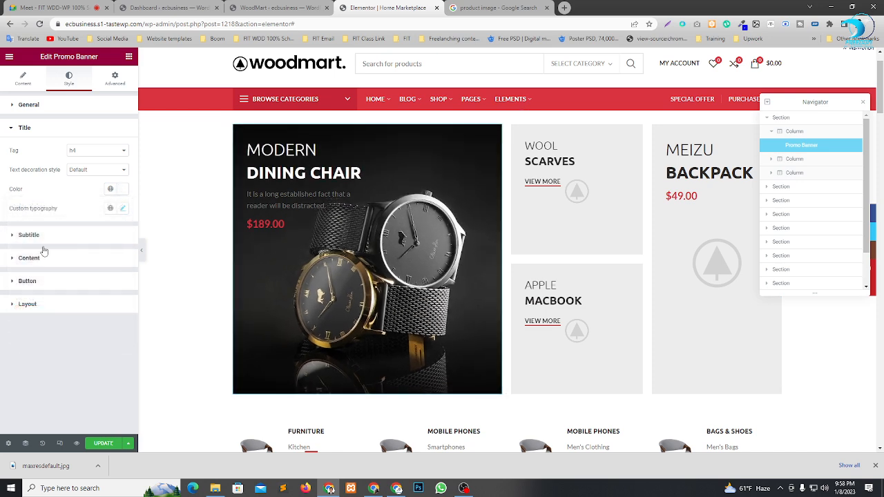
# Set the promo banner's subtitle colour to white (#FFFFFF).
pyautogui.click(31, 236)
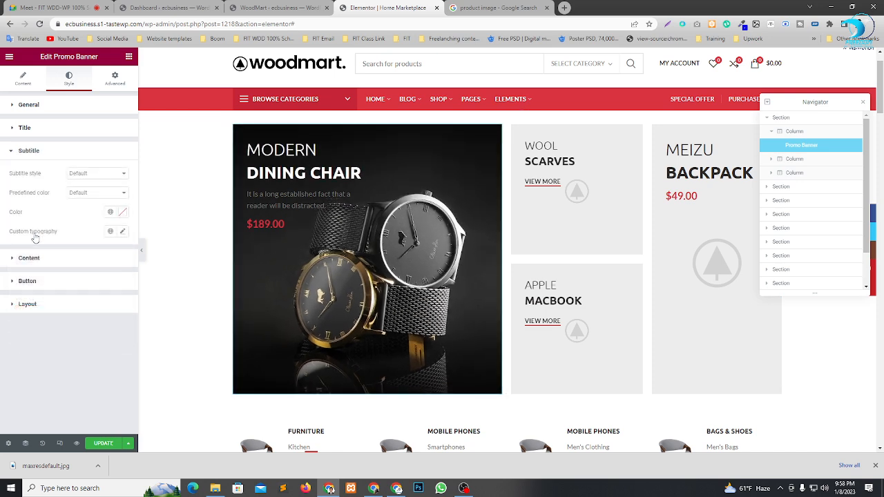
pyautogui.click(122, 213)
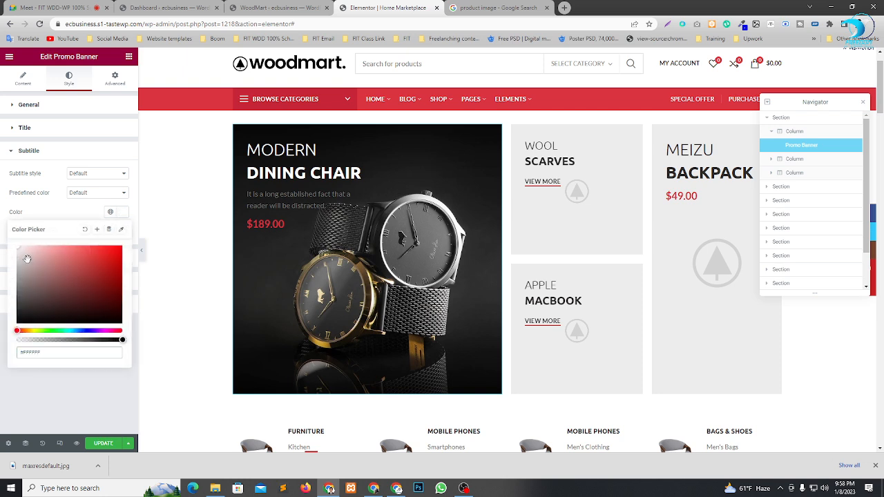
pyautogui.click(86, 395)
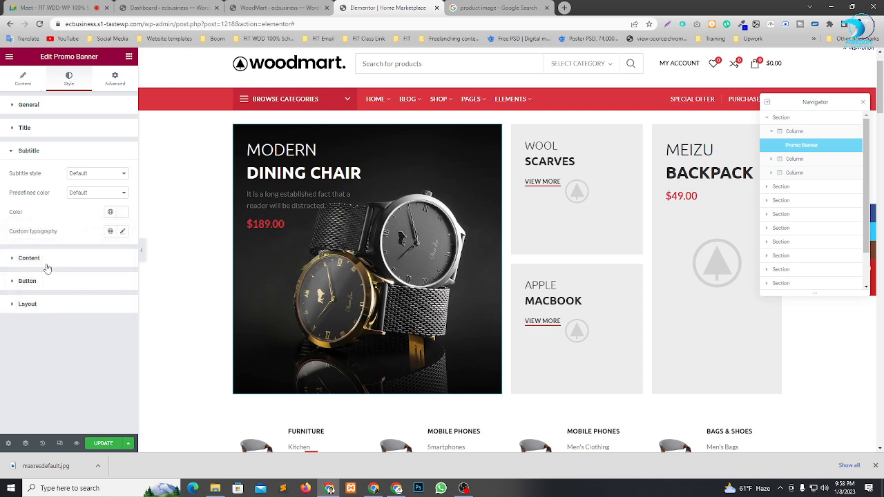
# Set the colour of the promo banner's content text to white (#FFFFFF).
pyautogui.click(45, 261)
pyautogui.click(122, 216)
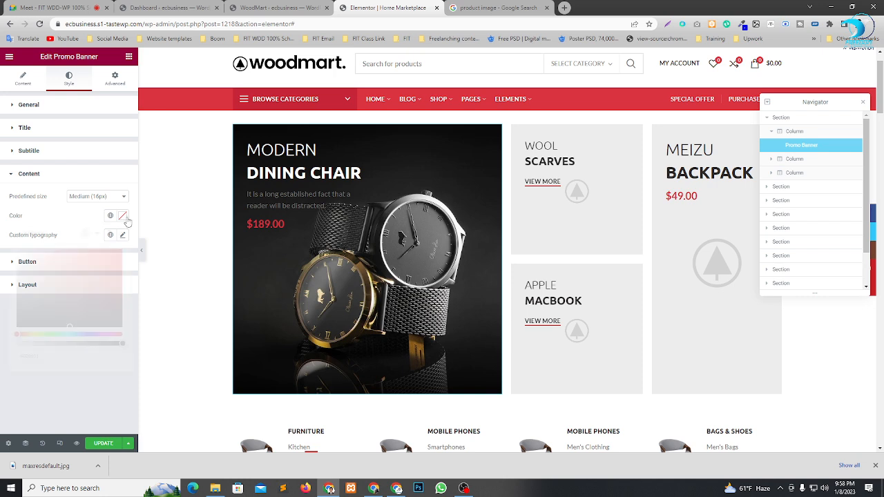
pyautogui.click(17, 251)
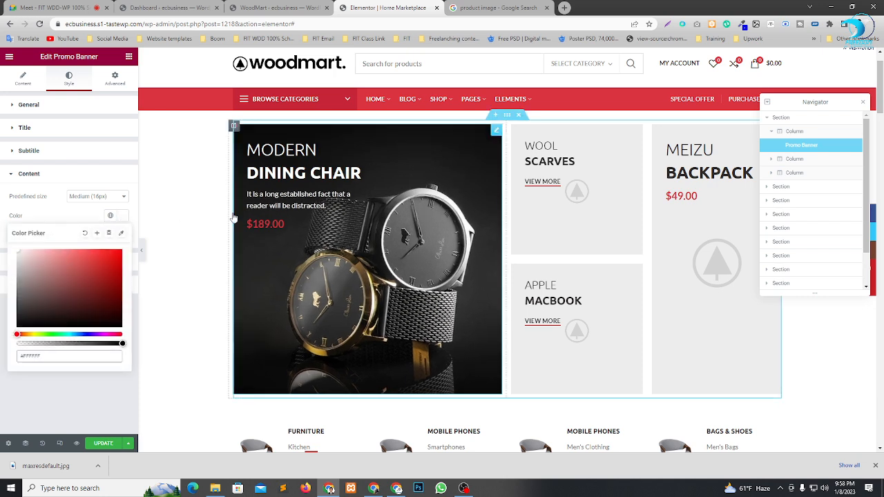
pyautogui.click(129, 368)
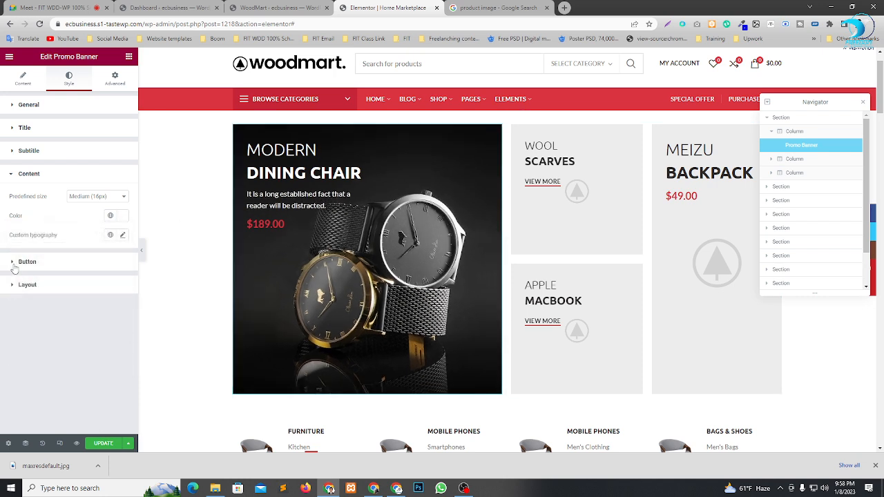
# Examine the promo banner's button style settings and the look of the restyled banner on the page.
pyautogui.click(20, 262)
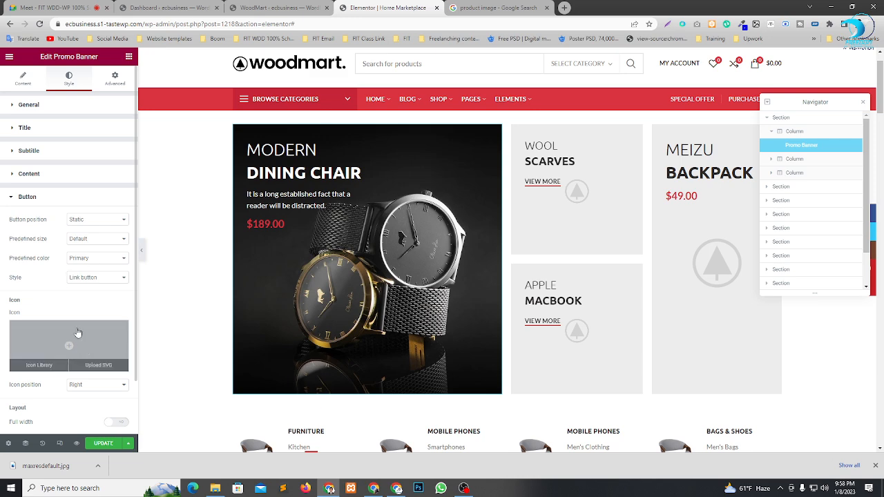
pyautogui.scroll(-2, 69, 311)
pyautogui.scroll(1, 335, 295)
pyautogui.scroll(-2, 335, 296)
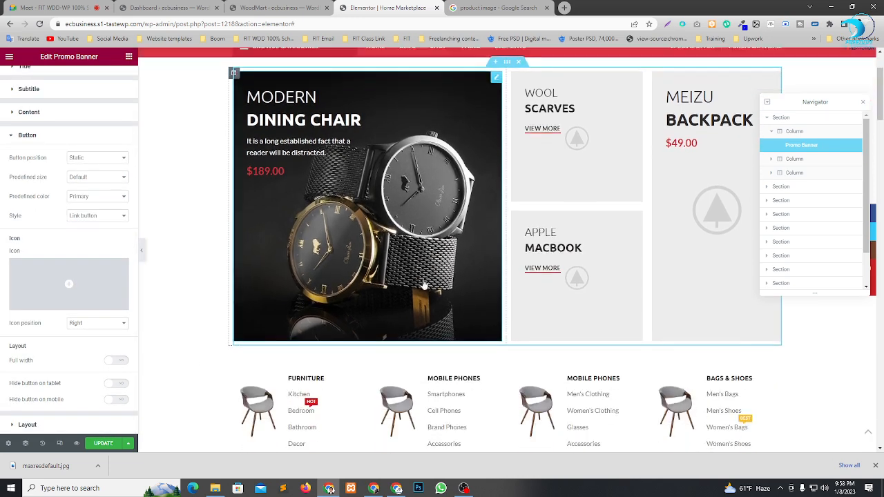
pyautogui.scroll(2, 373, 276)
pyautogui.scroll(-2, 405, 264)
pyautogui.scroll(2, 406, 265)
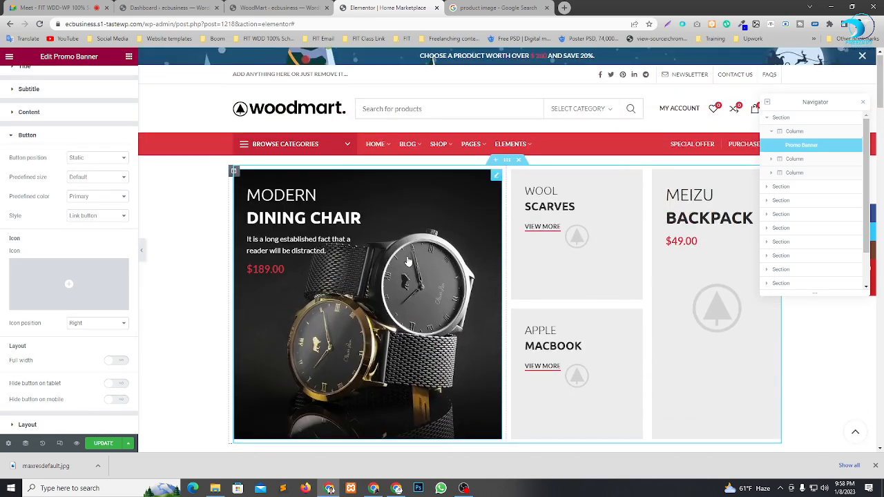
# Update the page and open a preview of its changes, closing the product image search tab.
pyautogui.click(102, 444)
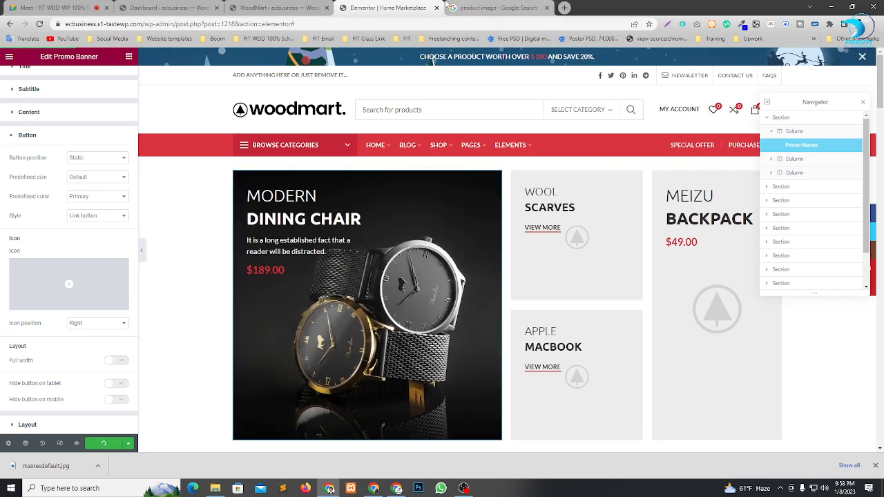
pyautogui.click(77, 445)
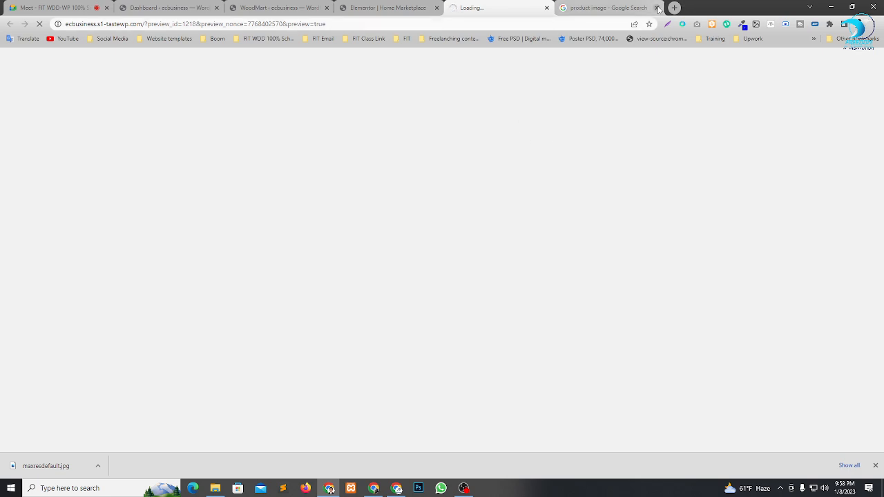
pyautogui.click(658, 9)
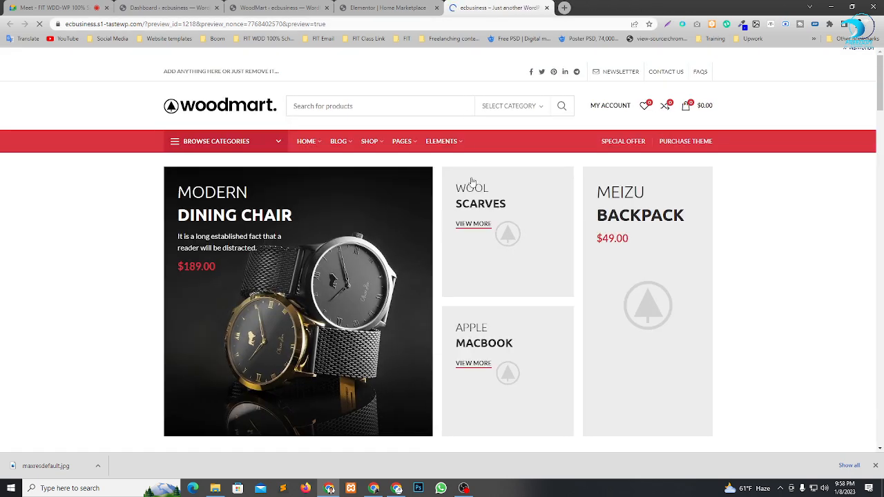
# Look over the promo banner and the category sections below it in the front page preview.
pyautogui.scroll(-4, 345, 174)
pyautogui.scroll(4, 362, 207)
pyautogui.scroll(-5, 213, 205)
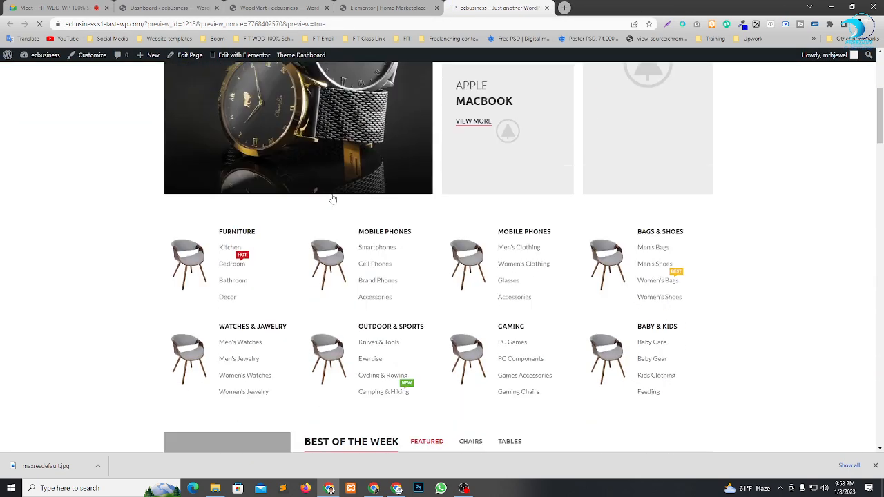
pyautogui.scroll(-4, 333, 198)
pyautogui.scroll(6, 349, 197)
pyautogui.scroll(1, 349, 197)
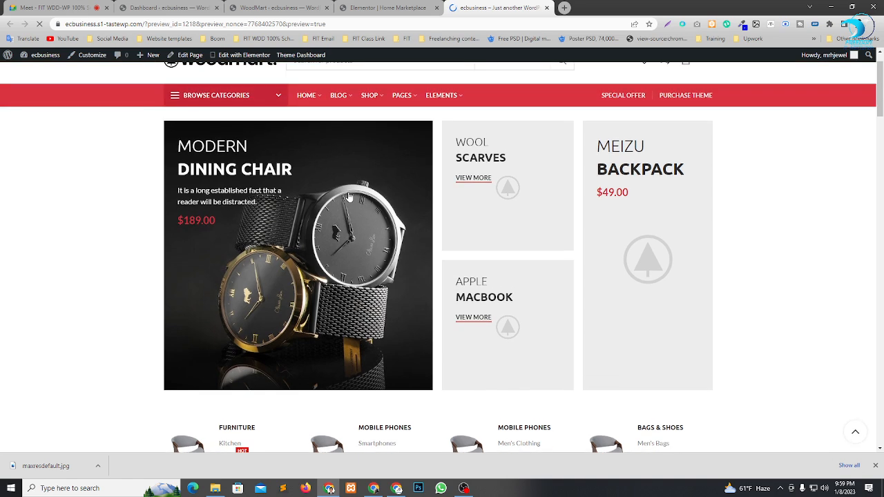
# Look over the whole front page preview, from the promo banners and product sections down to the footer.
pyautogui.scroll(1, 349, 197)
pyautogui.scroll(1, 747, 177)
pyautogui.scroll(-3, 423, 195)
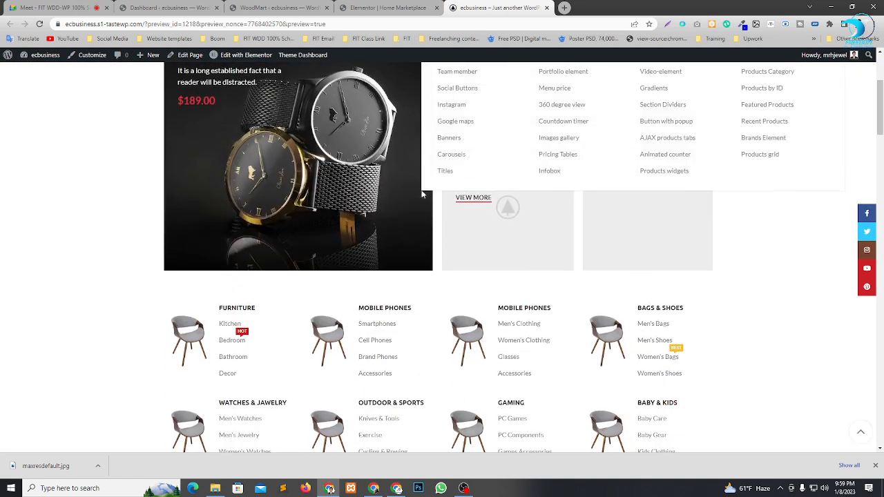
pyautogui.scroll(3, 423, 195)
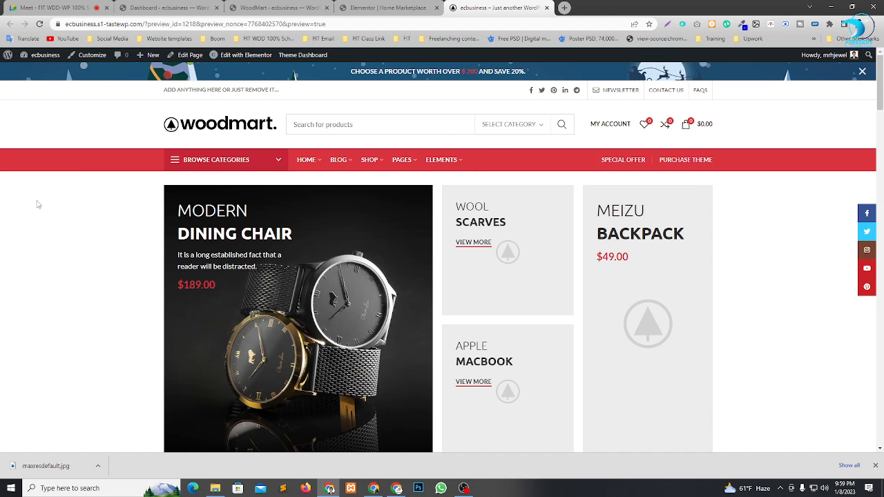
pyautogui.scroll(-15, 628, 192)
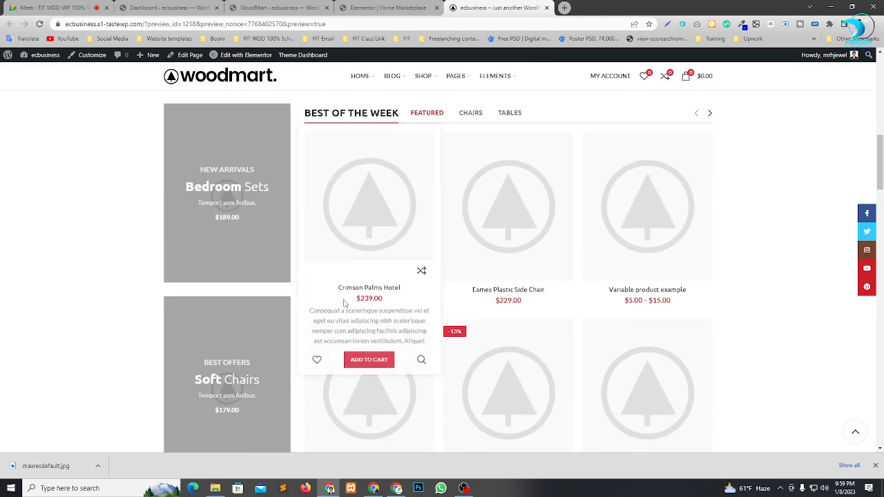
pyautogui.scroll(-15, 473, 322)
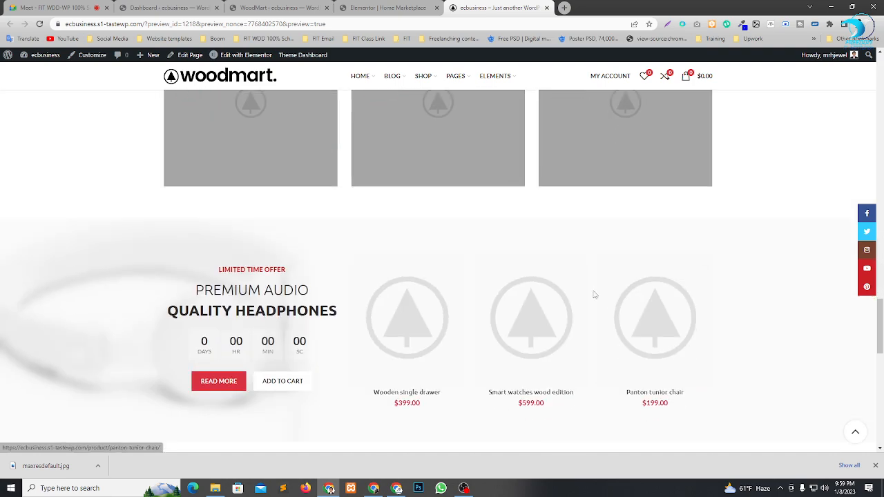
pyautogui.scroll(-6, 650, 333)
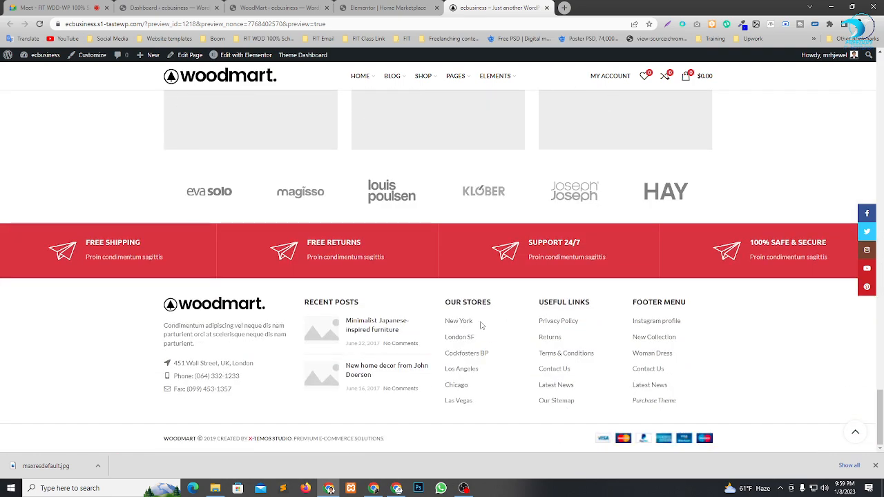
pyautogui.scroll(12, 680, 367)
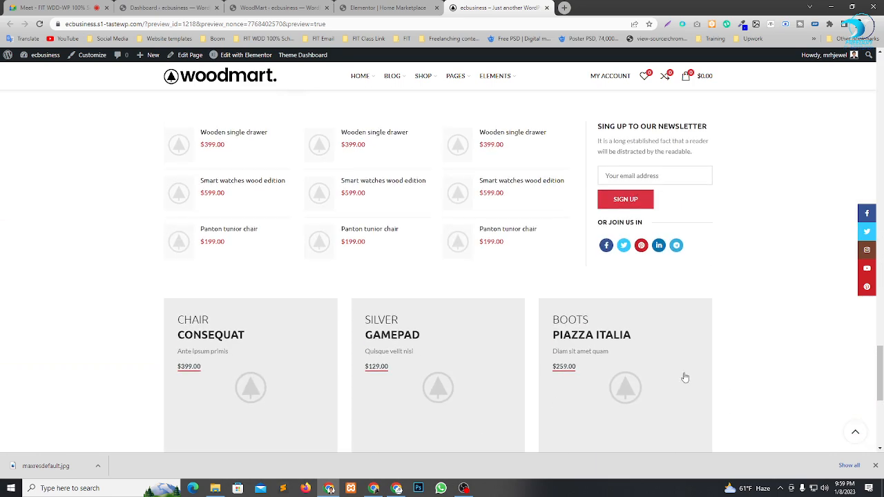
pyautogui.scroll(10, 674, 327)
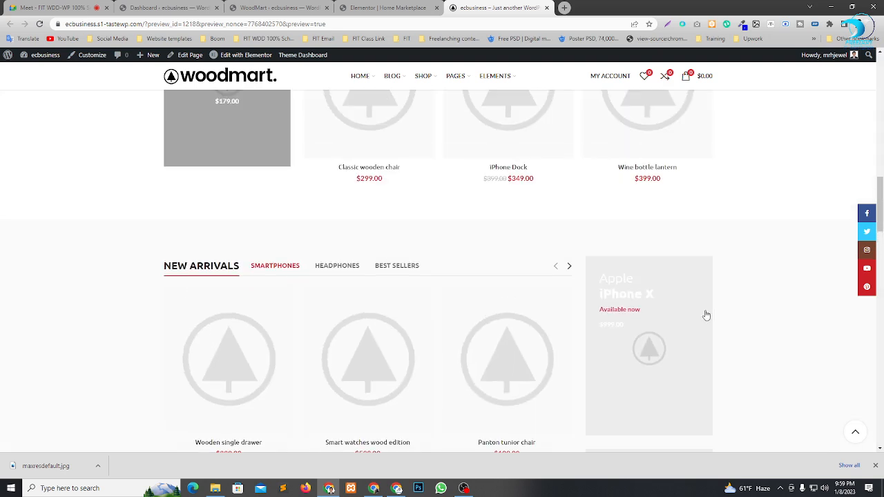
pyautogui.scroll(10, 760, 270)
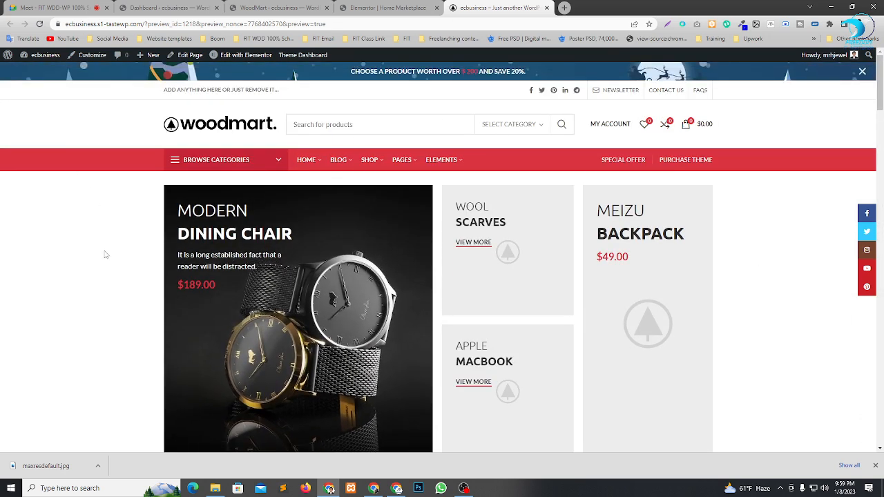
# Return to the WoodMart demo import page and preview the Food, Cars and Bikes demo versions without setting them up.
pyautogui.click(387, 7)
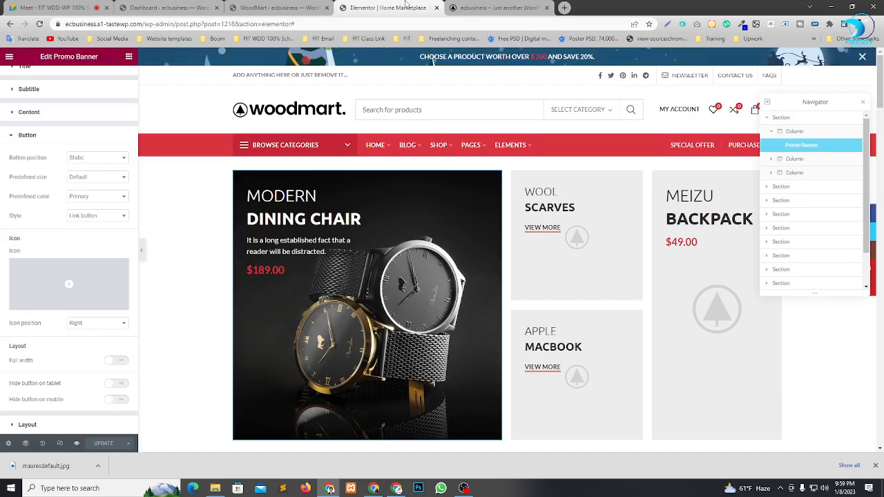
pyautogui.click(287, 5)
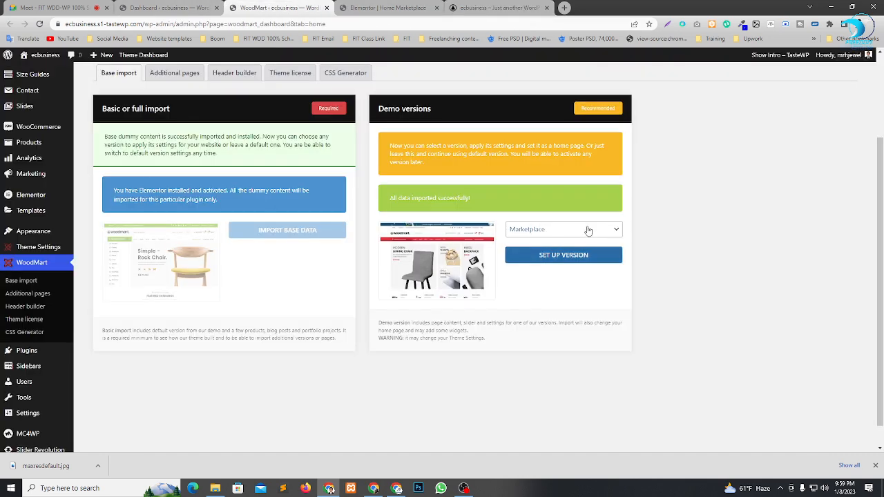
pyautogui.click(589, 231)
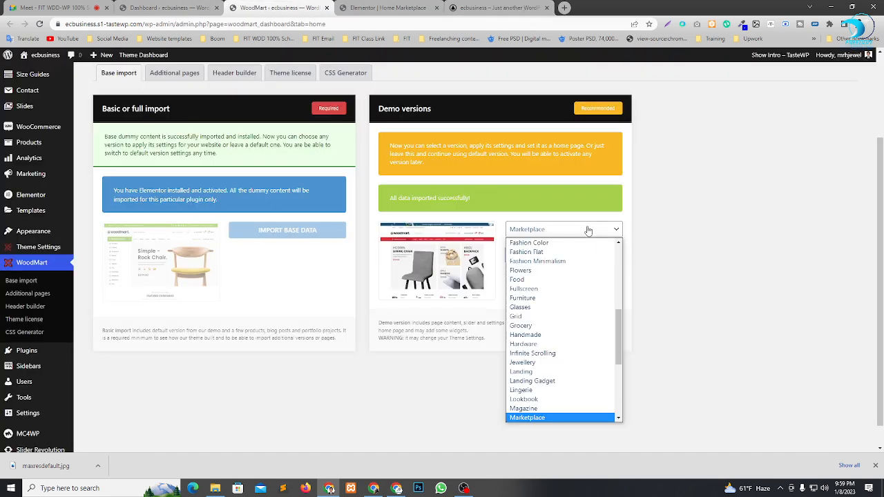
pyautogui.click(550, 281)
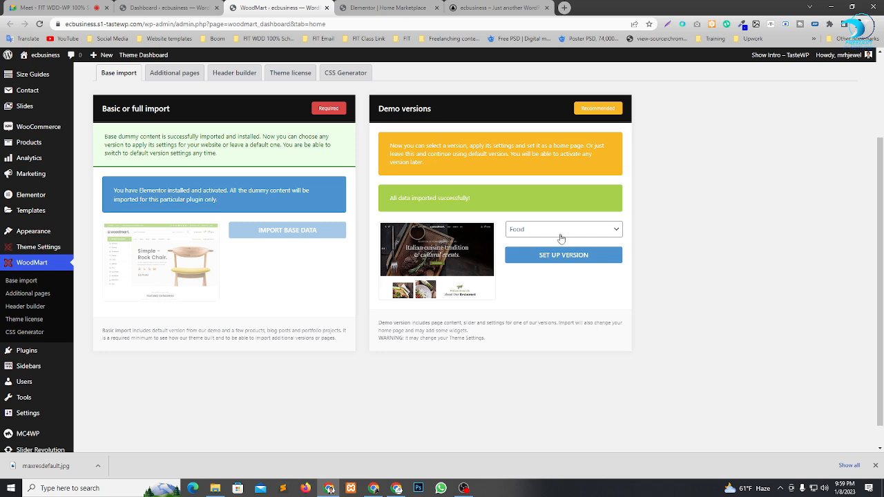
pyautogui.click(561, 239)
pyautogui.click(532, 260)
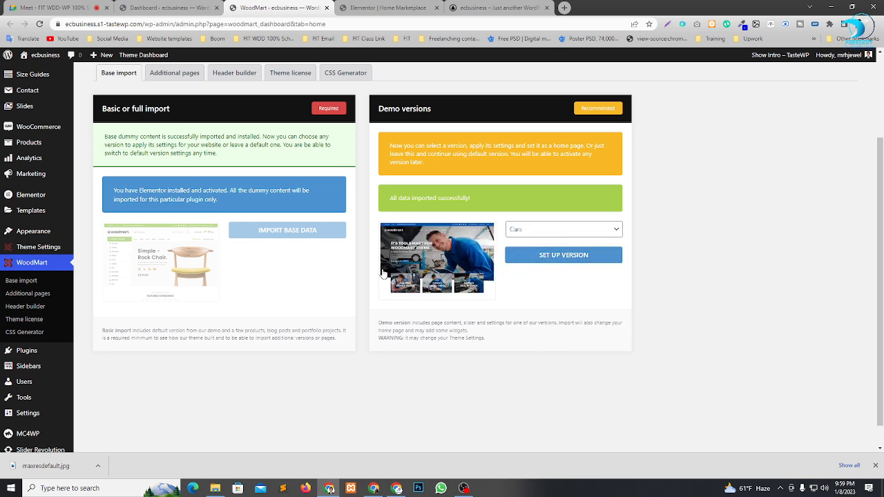
pyautogui.click(578, 234)
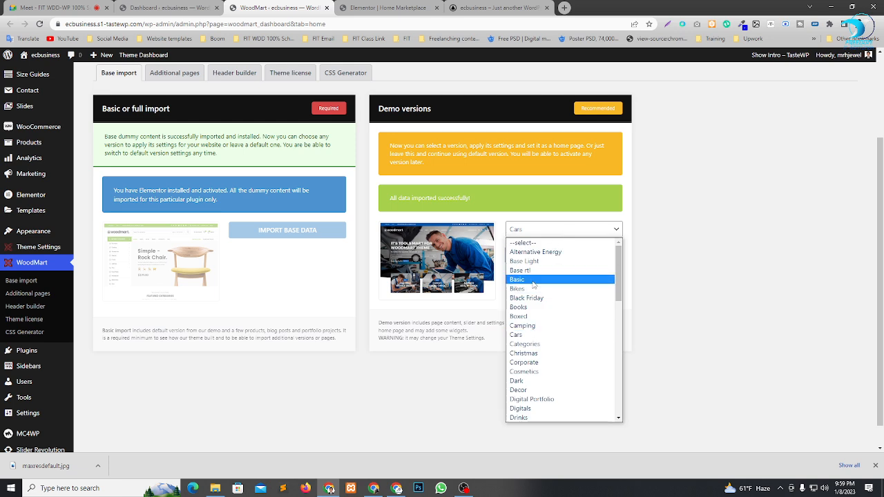
pyautogui.click(536, 293)
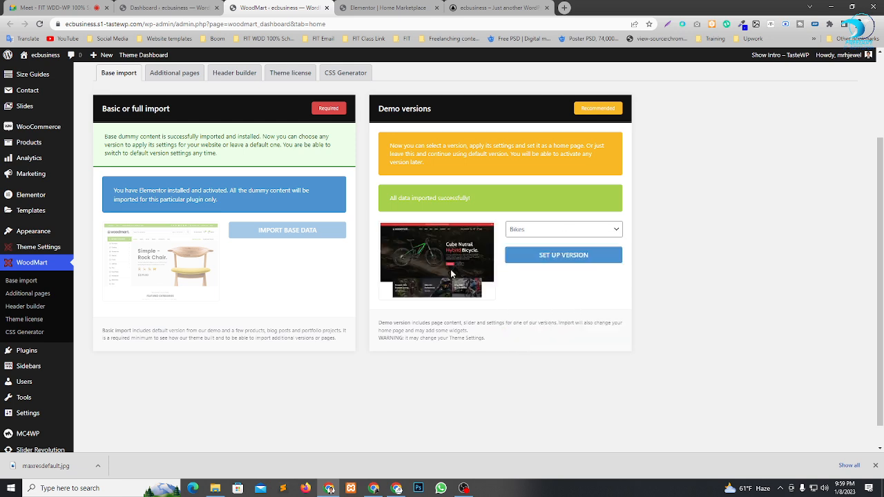
# Preview the Black Friday and Electronics demo versions without setting them up.
pyautogui.click(530, 233)
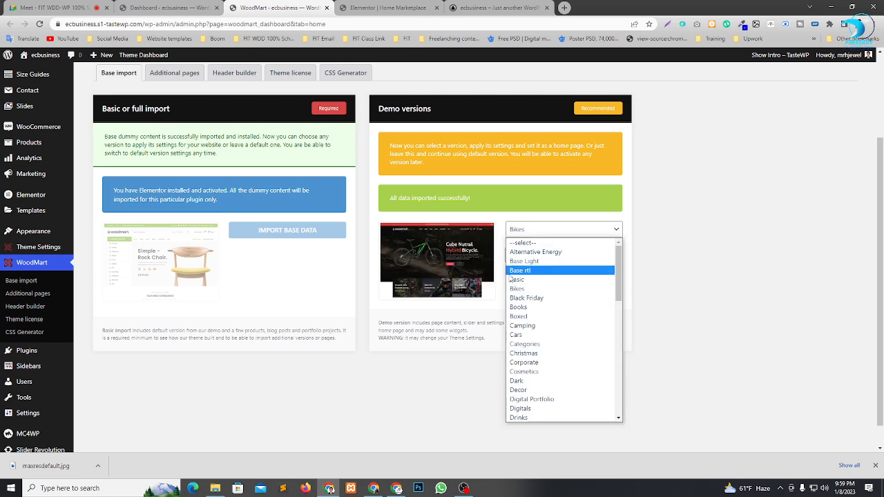
pyautogui.click(542, 300)
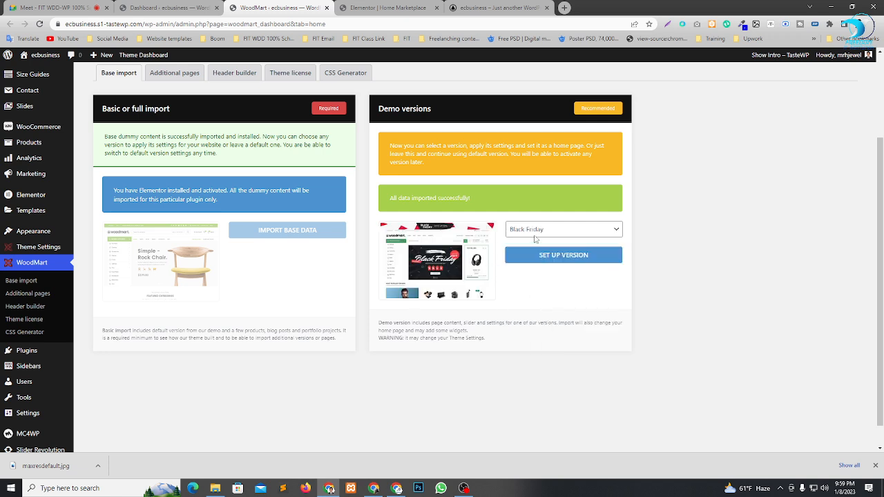
pyautogui.click(542, 232)
pyautogui.scroll(-1, 537, 357)
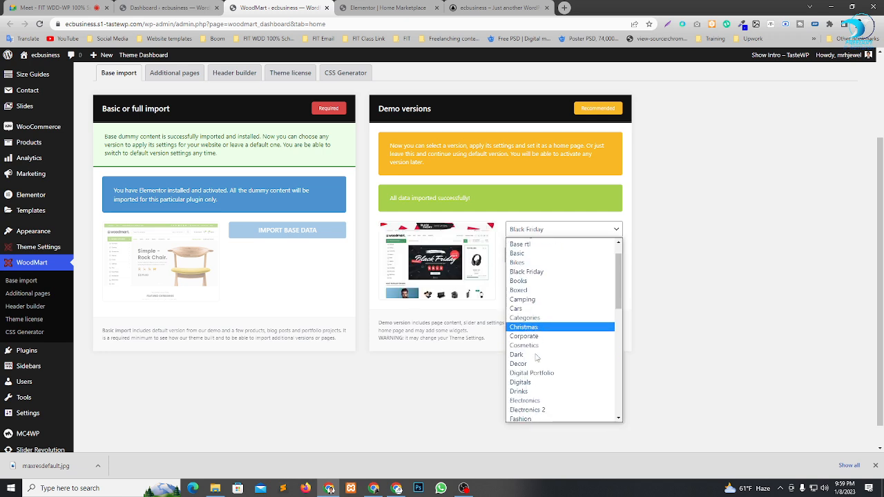
pyautogui.scroll(-2, 536, 357)
pyautogui.click(533, 337)
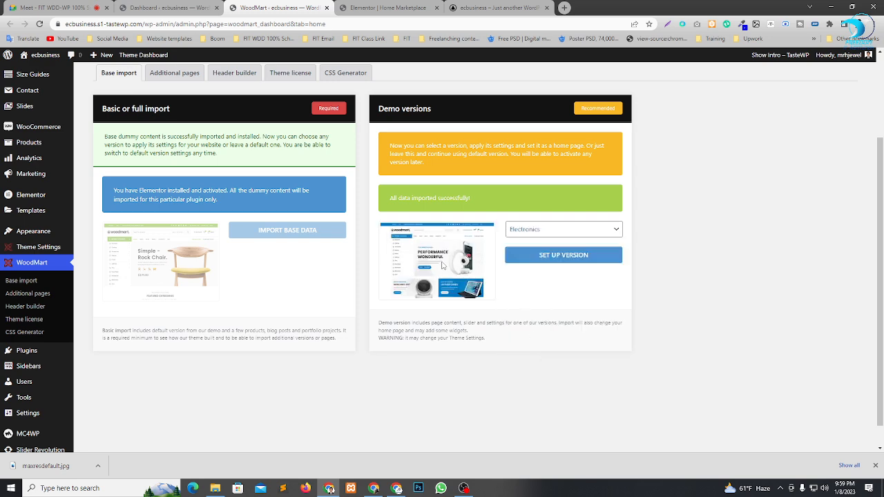
# Review the front page preview from the promo banners to the Best of the Week products, and dismiss the downloads bar.
pyautogui.click(434, 234)
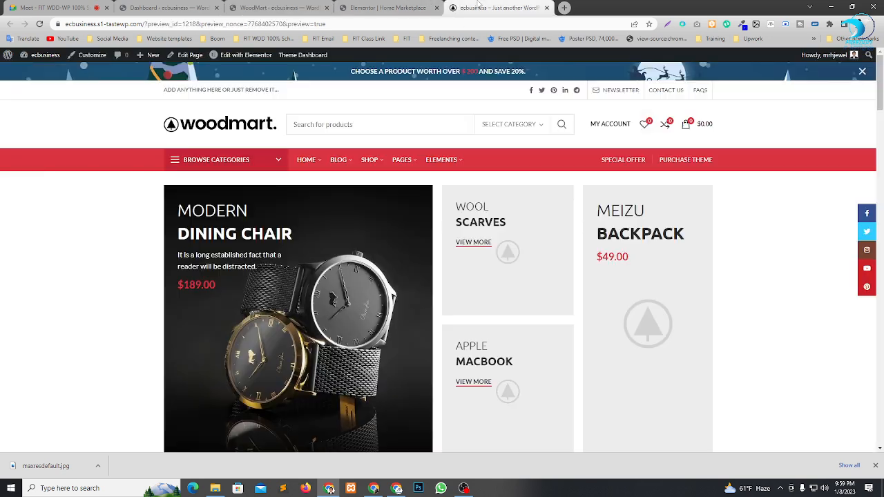
pyautogui.scroll(-2, 387, 324)
pyautogui.scroll(-5, 388, 324)
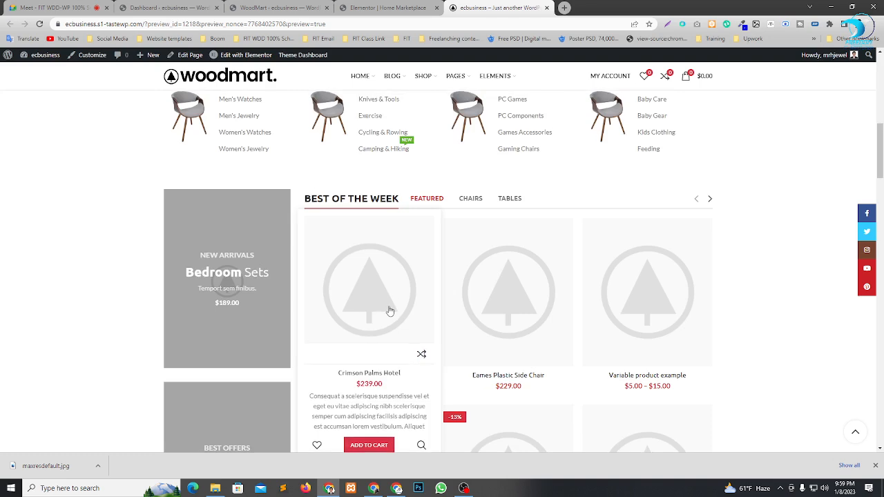
pyautogui.scroll(4, 387, 318)
pyautogui.scroll(4, 205, 299)
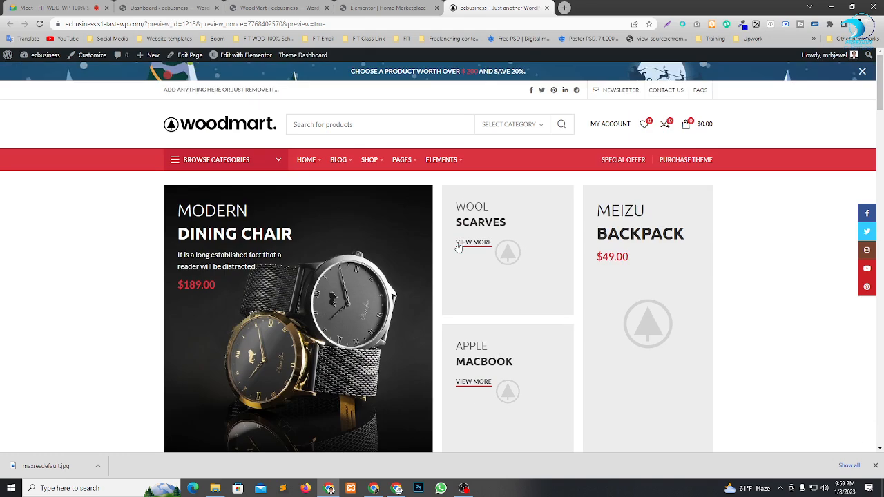
pyautogui.scroll(-1, 473, 228)
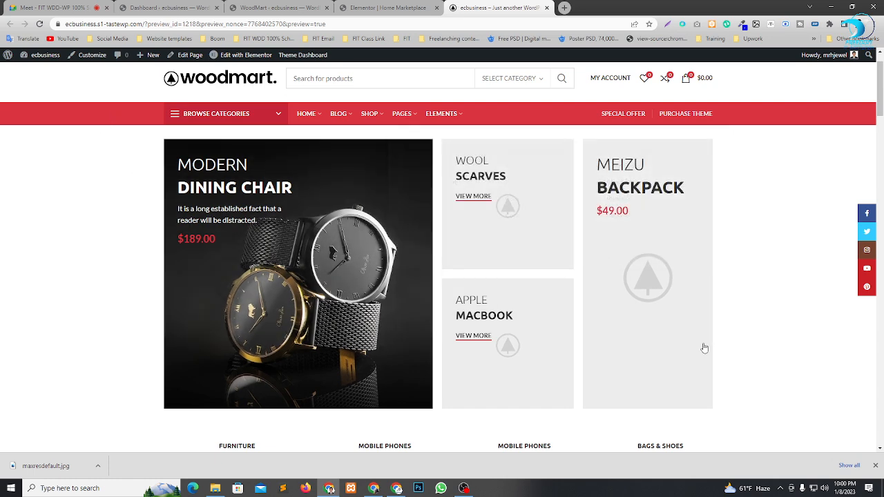
pyautogui.click(875, 467)
# Open the WooCommerce general settings from the site's admin area and review the store address fields.
pyautogui.click(230, 7)
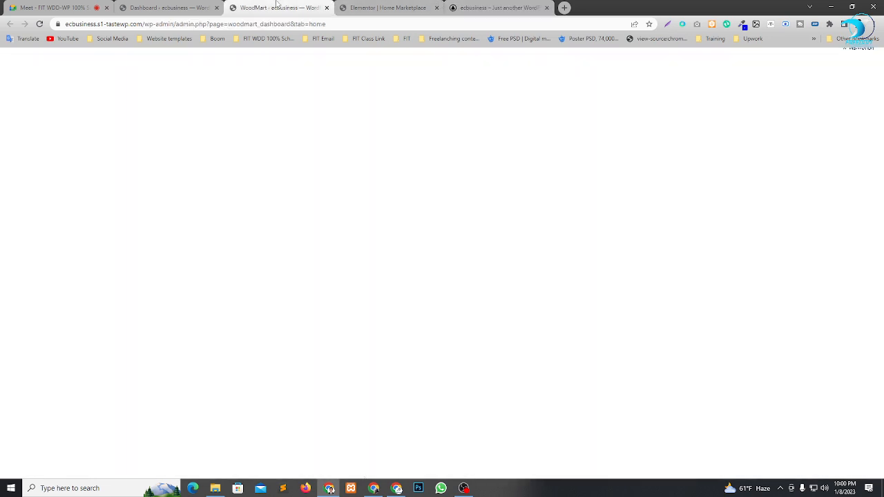
pyautogui.click(387, 8)
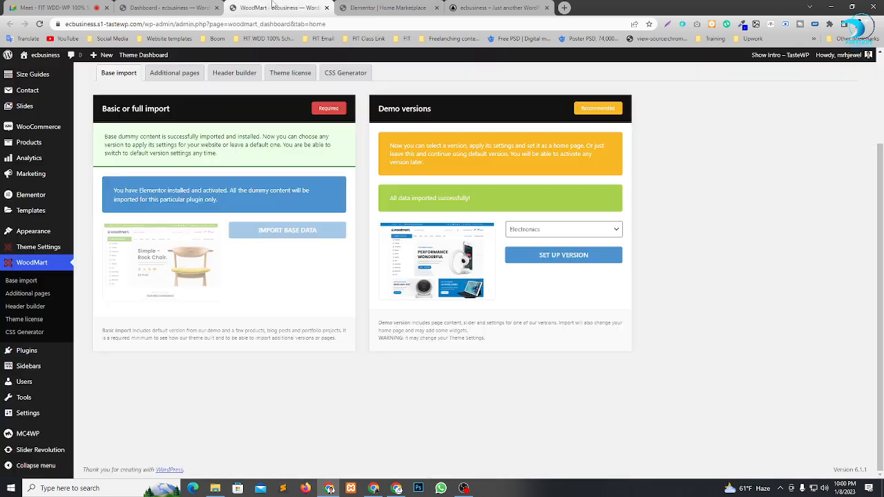
pyautogui.click(277, 8)
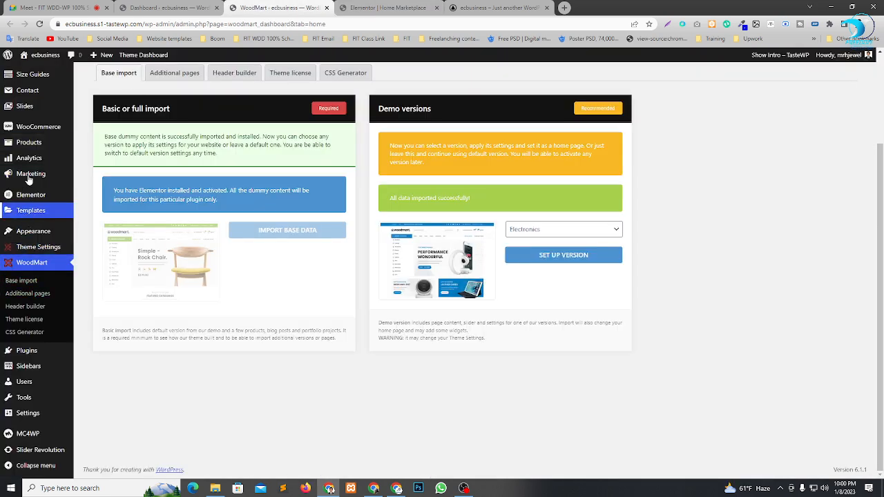
pyautogui.moveTo(36, 129)
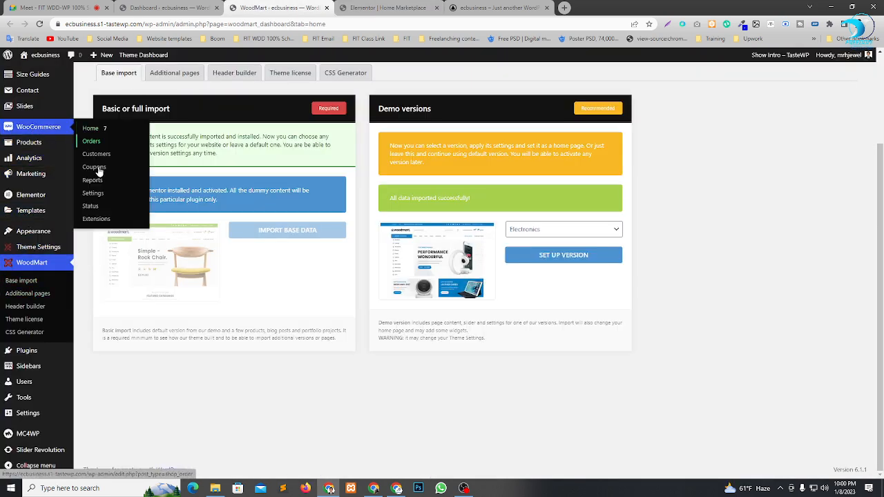
pyautogui.click(97, 196)
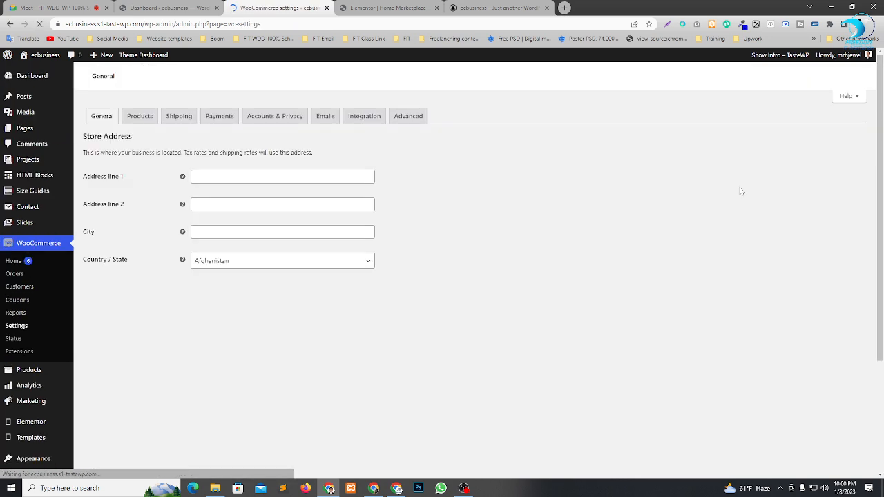
pyautogui.scroll(-1, 251, 269)
pyautogui.scroll(1, 351, 272)
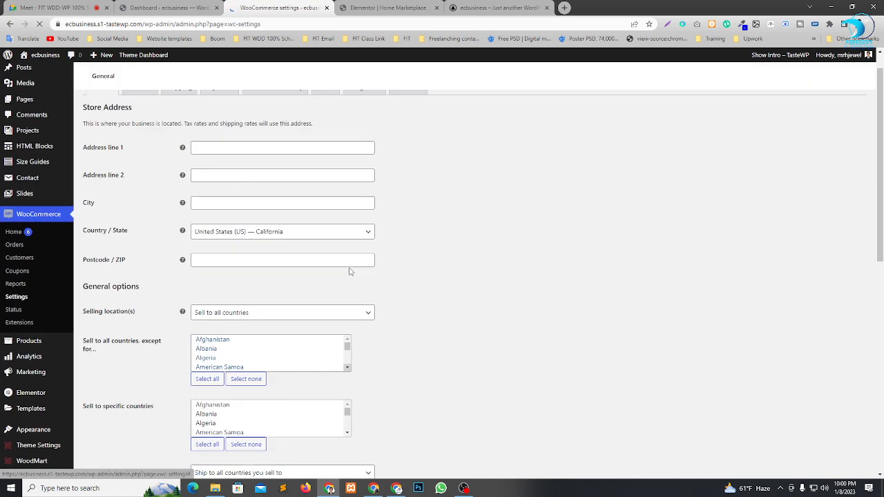
pyautogui.click(230, 177)
pyautogui.click(248, 202)
# Set the store currency to Bangladeshi taka and save the WooCommerce general settings.
pyautogui.scroll(-5, 342, 249)
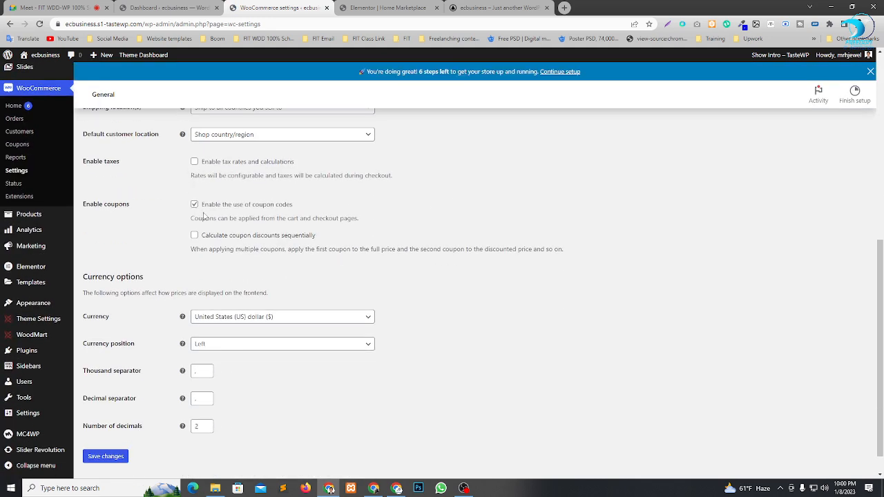
pyautogui.scroll(-1, 340, 279)
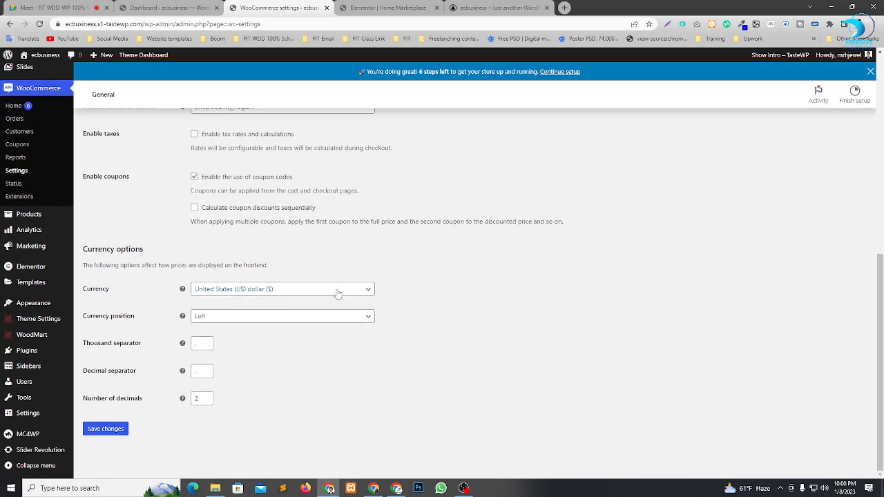
pyautogui.click(338, 293)
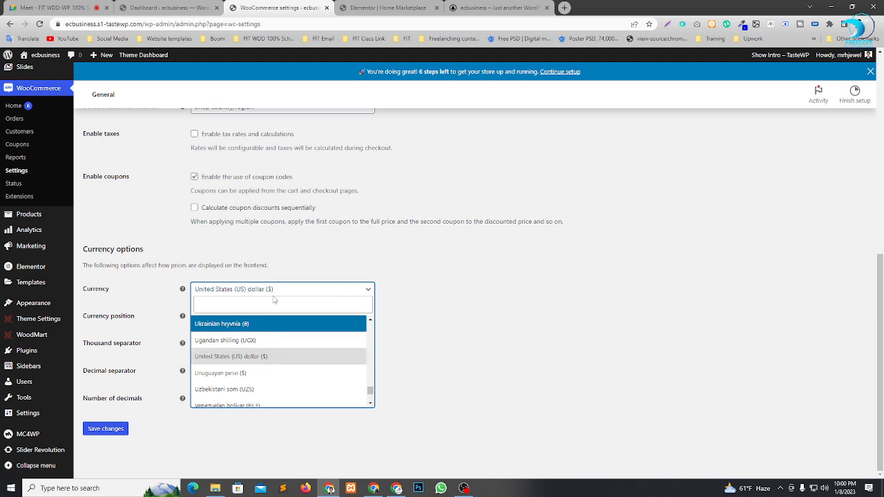
pyautogui.write('ta')
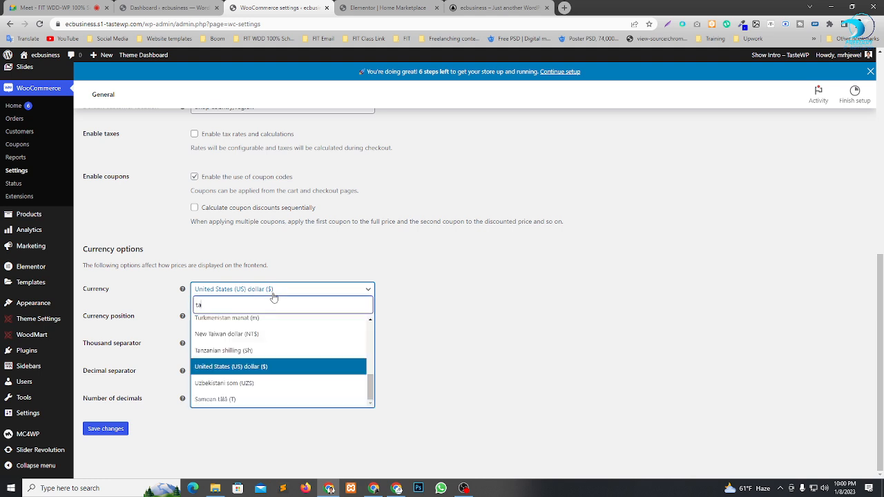
pyautogui.write('ka')
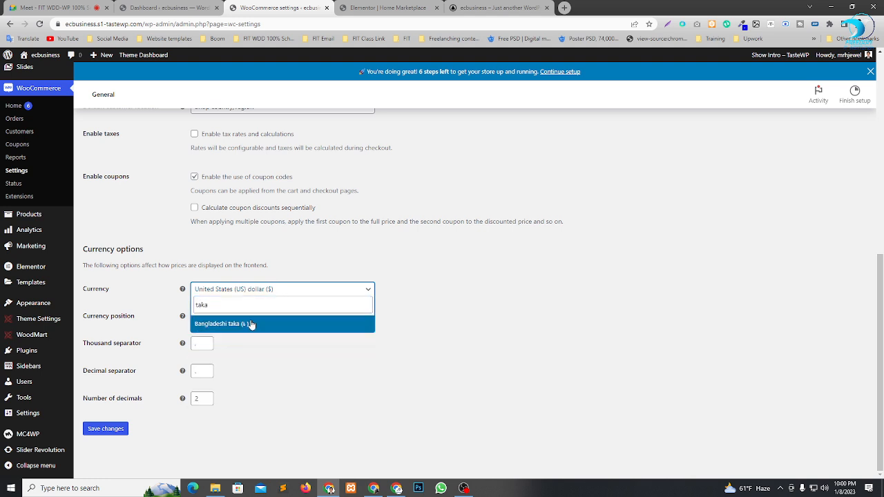
pyautogui.click(252, 324)
pyautogui.click(112, 428)
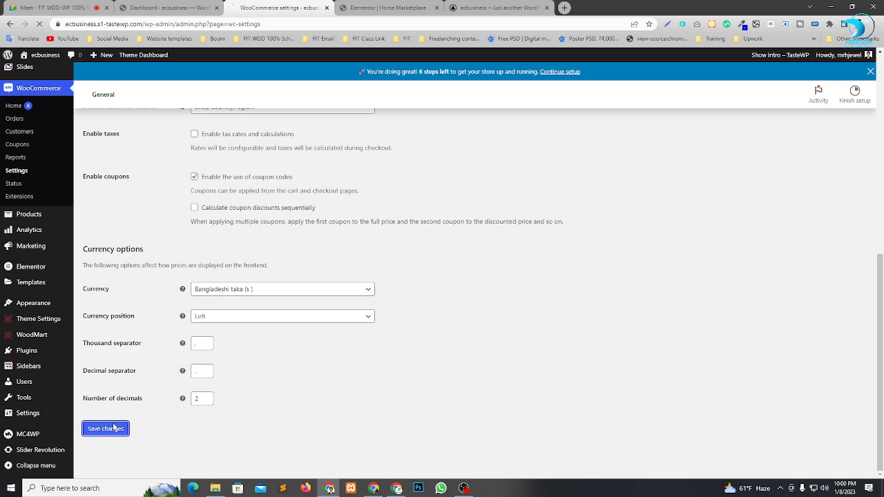
# Reload the front page preview and check the currency shown in the promo banner prices.
pyautogui.click(450, 7)
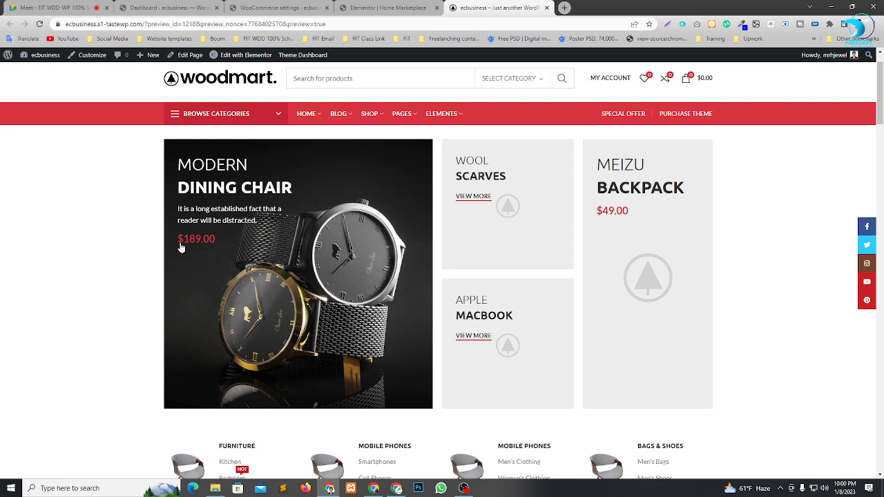
pyautogui.click(39, 23)
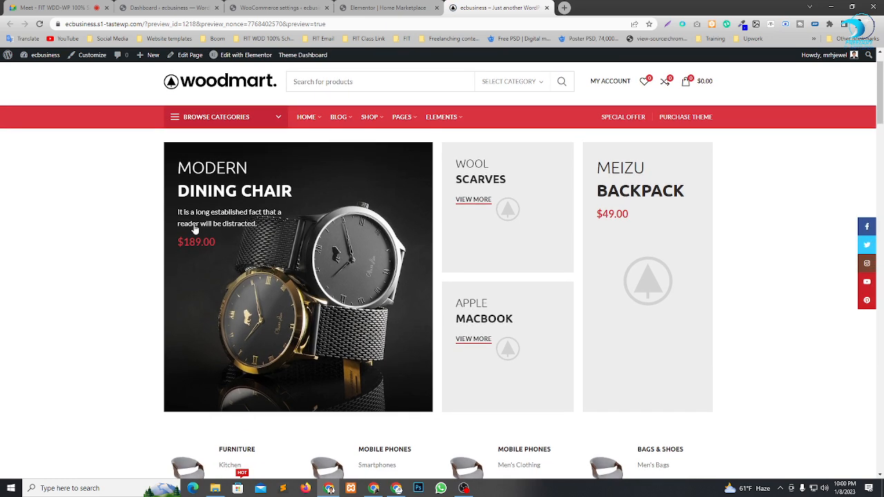
pyautogui.click(403, 6)
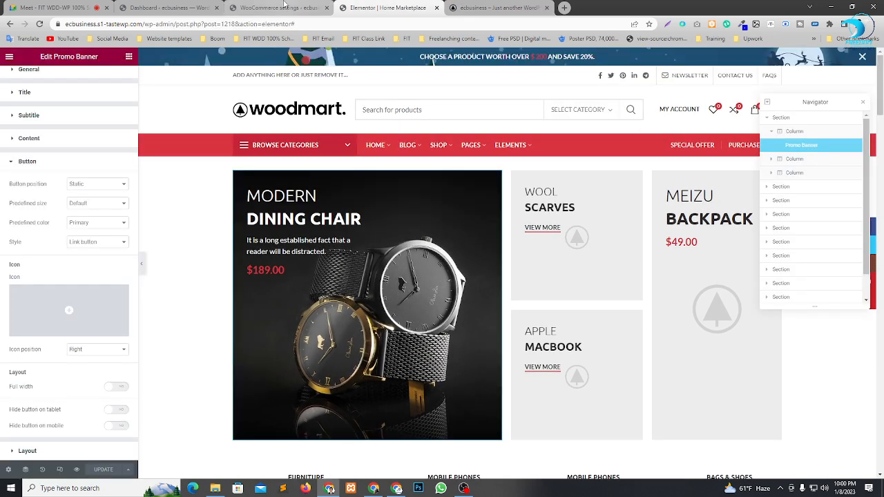
# In the WooCommerce general settings, set the selling locations to specific countries and choose Bangladesh.
pyautogui.click(290, 7)
pyautogui.scroll(-4, 357, 330)
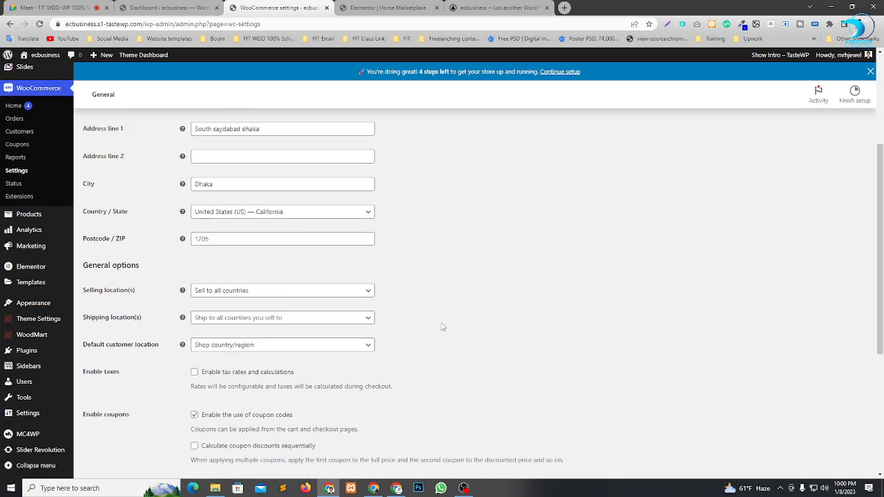
pyautogui.scroll(-1, 441, 324)
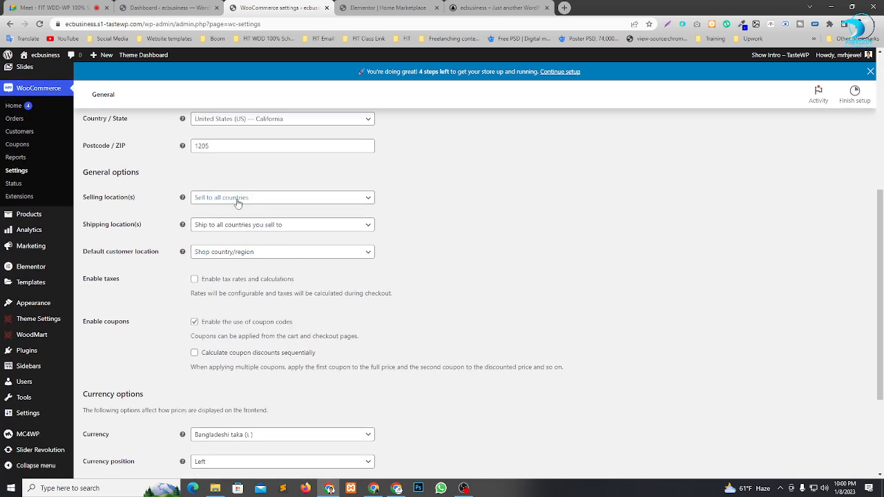
pyautogui.click(238, 202)
pyautogui.click(238, 243)
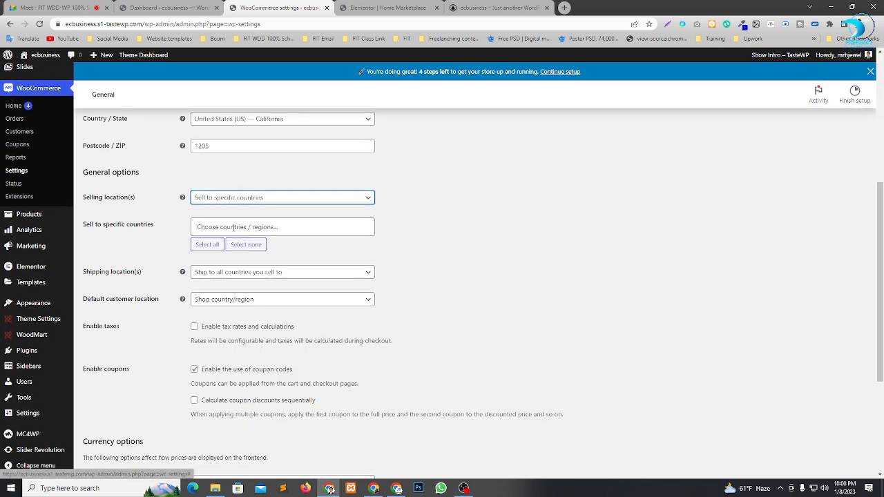
pyautogui.click(234, 227)
pyautogui.write('ban')
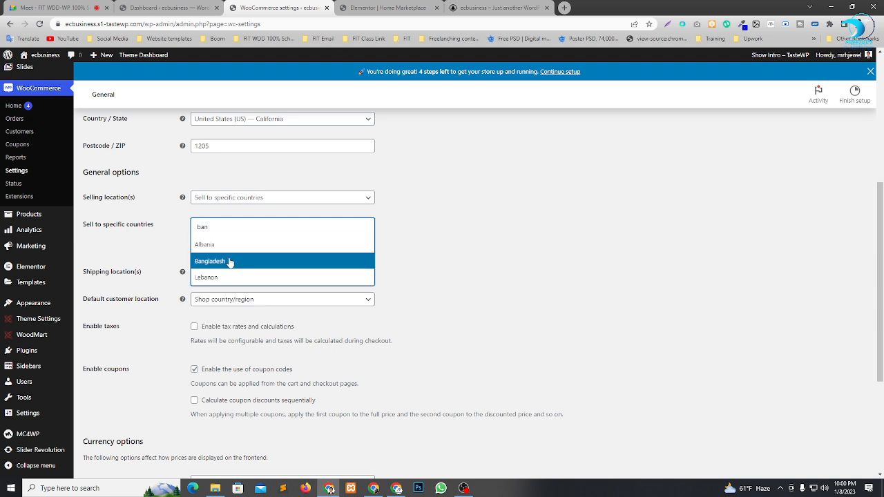
pyautogui.click(230, 260)
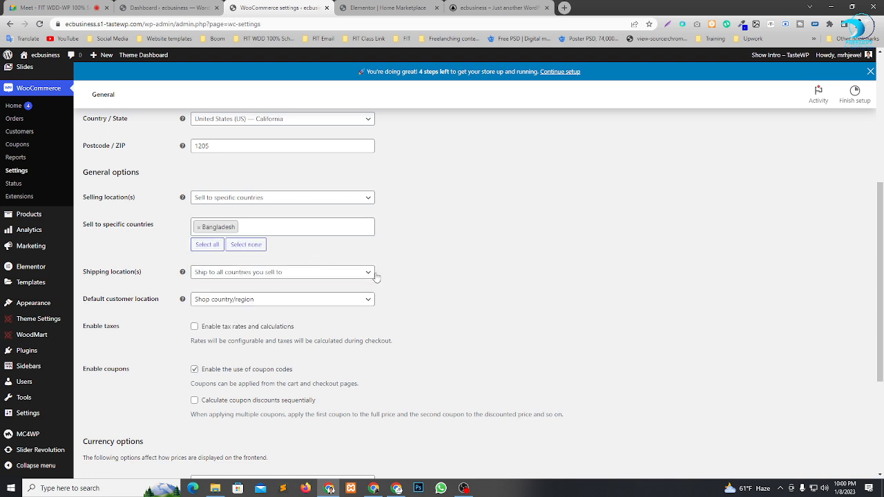
# Set the shipping locations to specific countries only and choose Bangladesh.
pyautogui.click(307, 275)
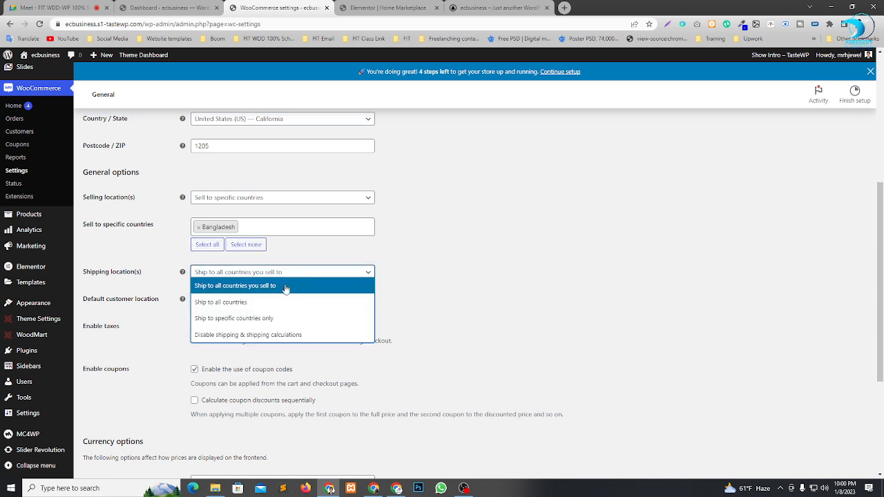
pyautogui.click(261, 319)
pyautogui.click(231, 302)
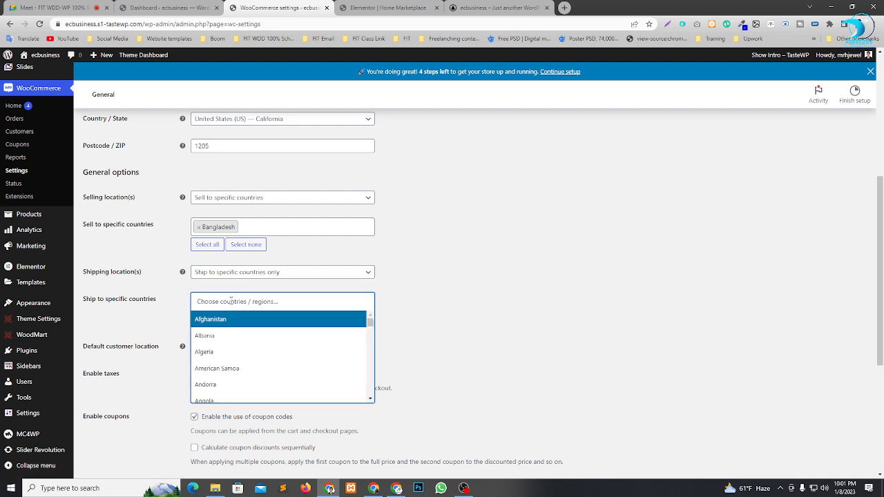
pyautogui.click(173, 295)
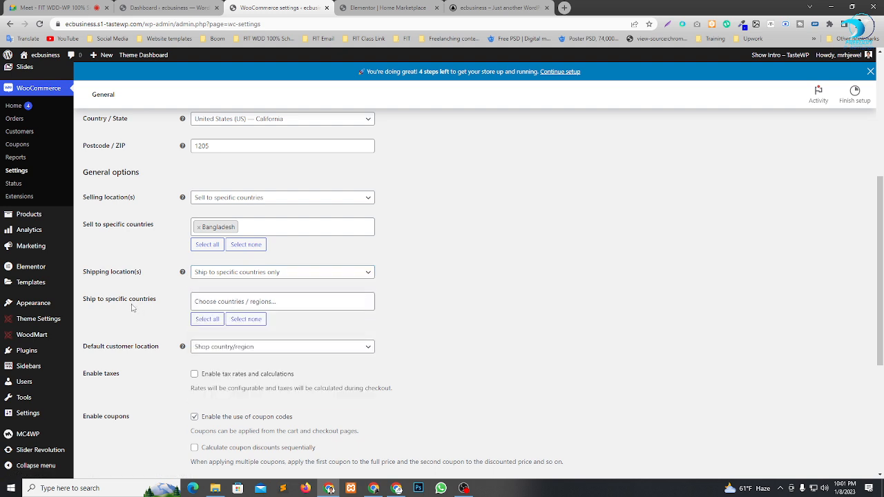
pyautogui.click(231, 302)
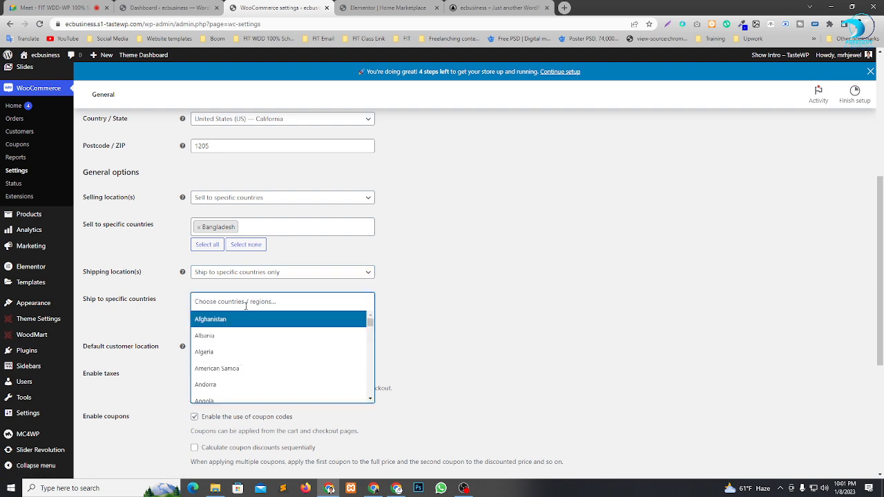
pyautogui.write('ba')
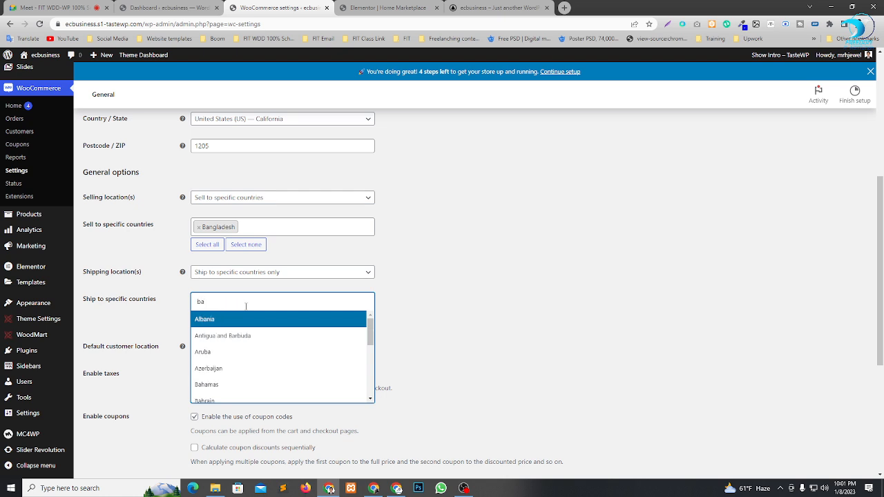
pyautogui.write('ng')
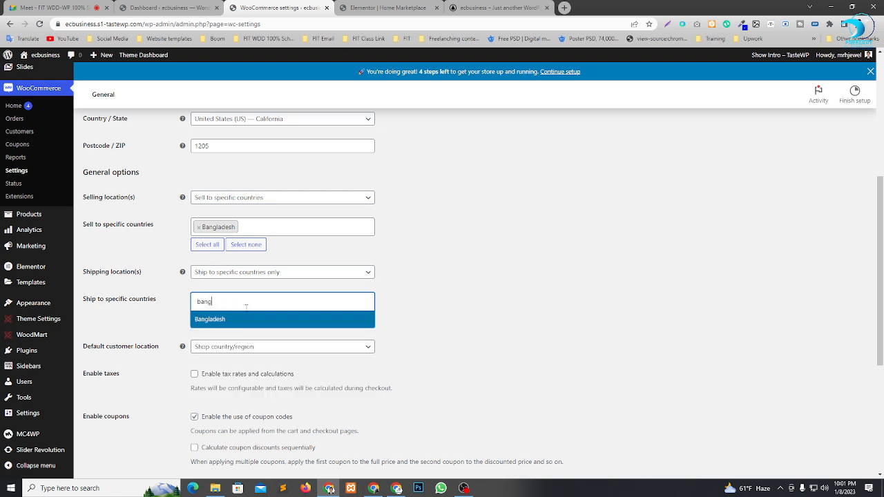
pyautogui.click(240, 321)
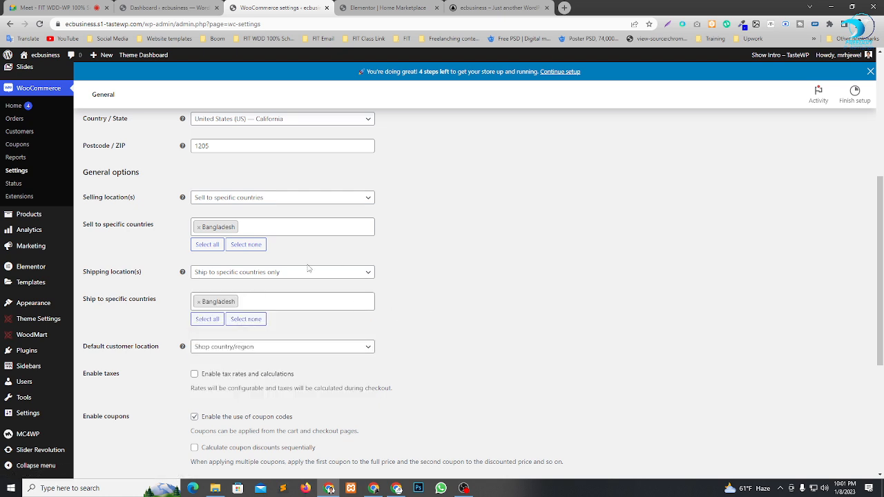
# Review the remaining general and currency options and save the WooCommerce settings.
pyautogui.scroll(-3, 309, 269)
pyautogui.scroll(3, 445, 269)
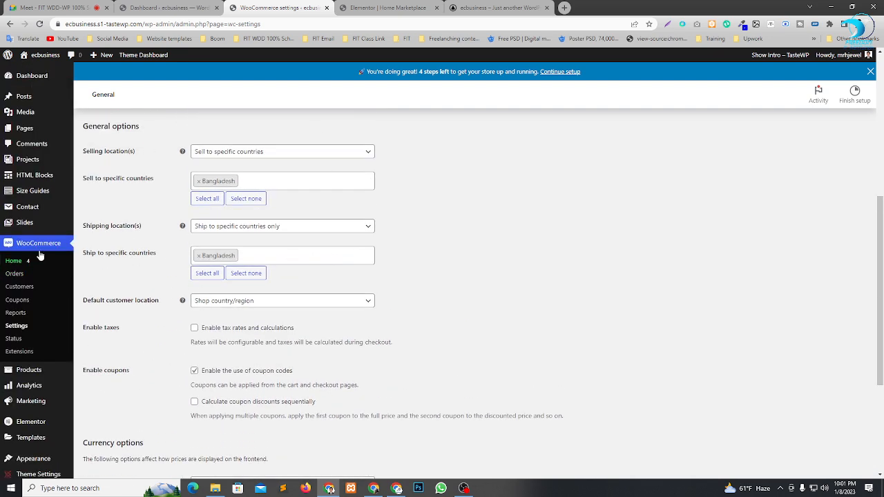
pyautogui.scroll(-3, 284, 281)
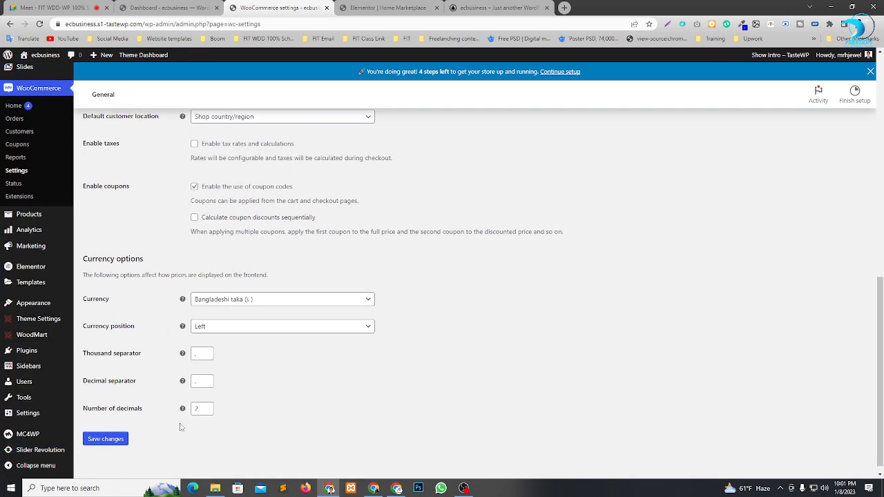
pyautogui.click(114, 440)
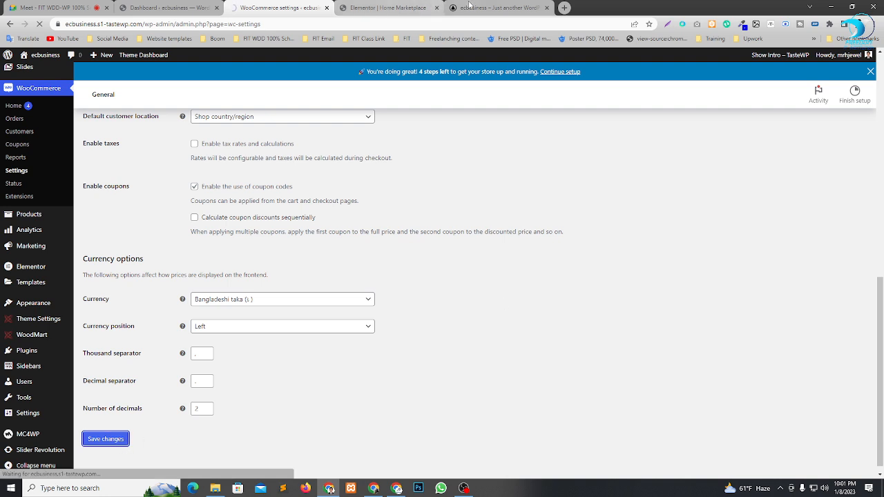
# Reload the front page preview and compare the currency in the promo banners with the Best of the Week product prices.
pyautogui.click(469, 7)
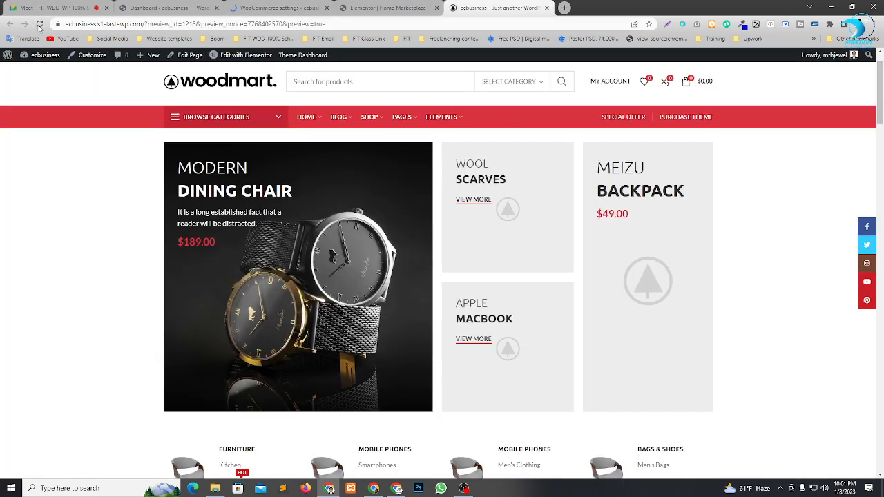
pyautogui.click(40, 24)
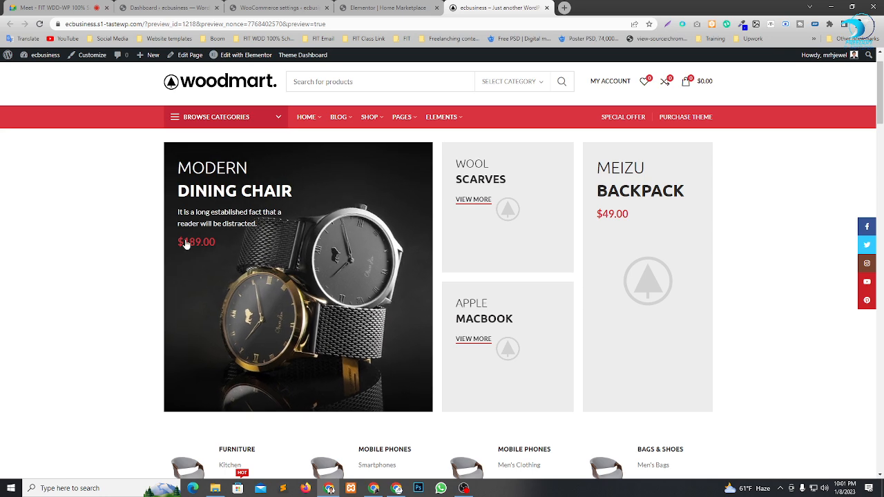
pyautogui.click(360, 7)
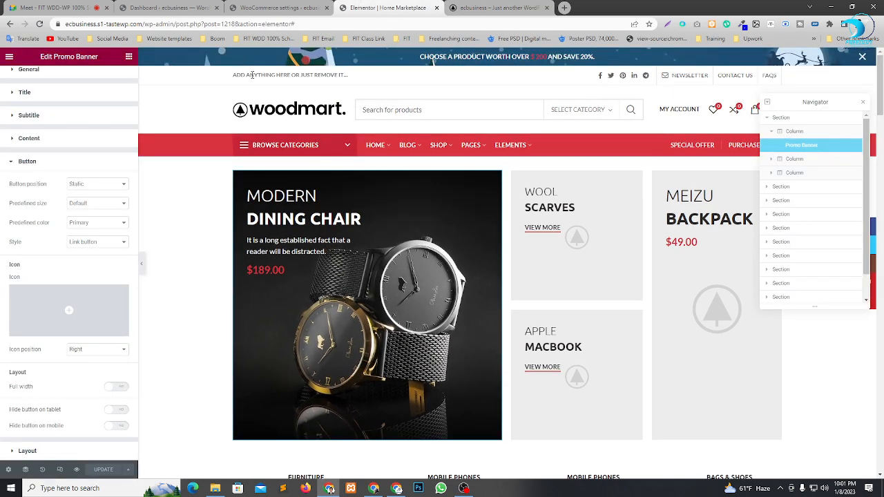
pyautogui.click(489, 5)
pyautogui.scroll(-6, 426, 219)
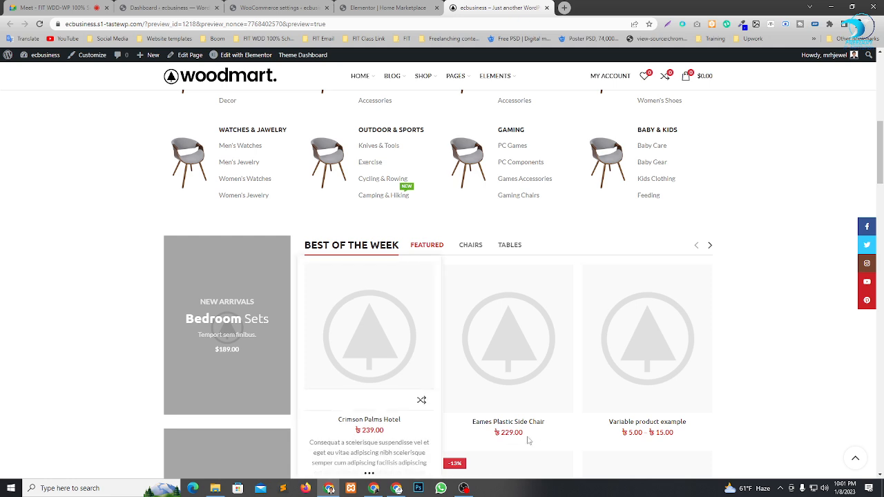
pyautogui.scroll(-3, 622, 263)
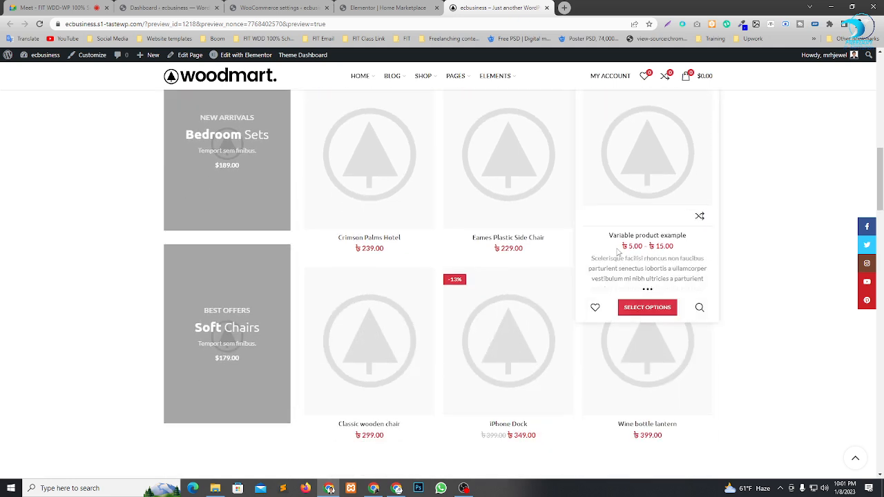
pyautogui.scroll(-2, 435, 351)
pyautogui.scroll(5, 509, 263)
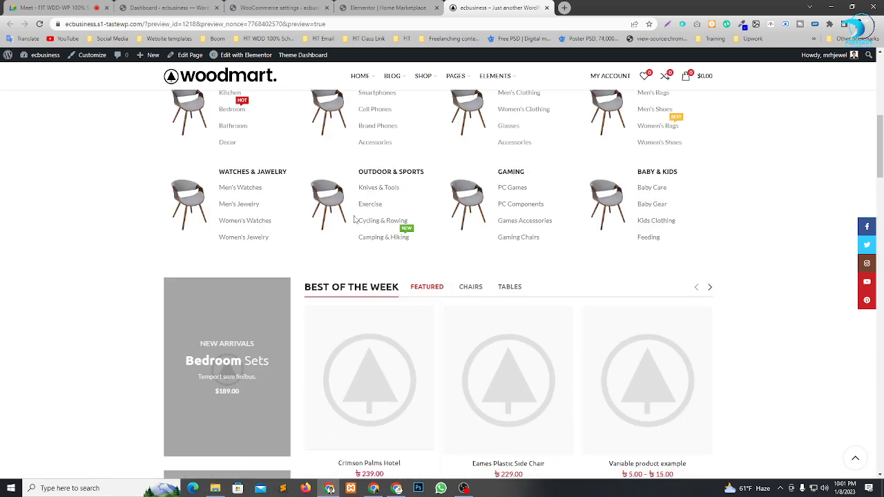
pyautogui.scroll(5, 354, 220)
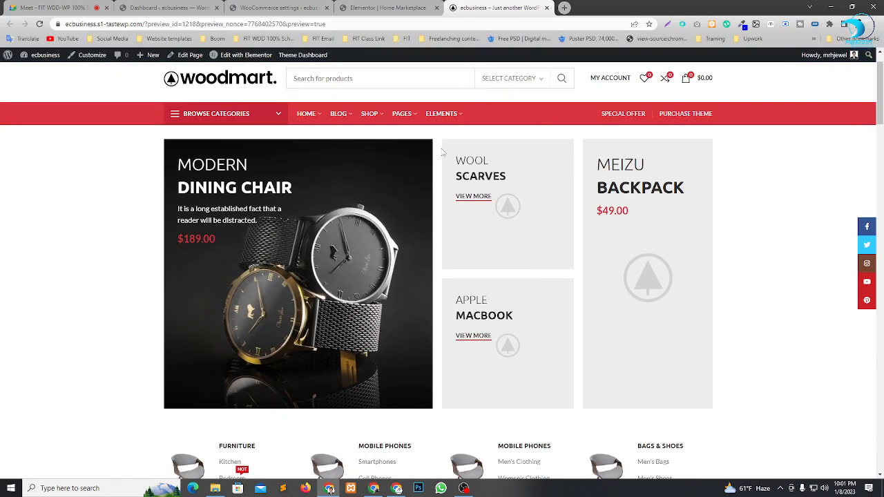
# In the Elementor editor, set the button icon position of the Modern Dining Chair promo banner to Left and collapse its button style settings.
pyautogui.click(388, 9)
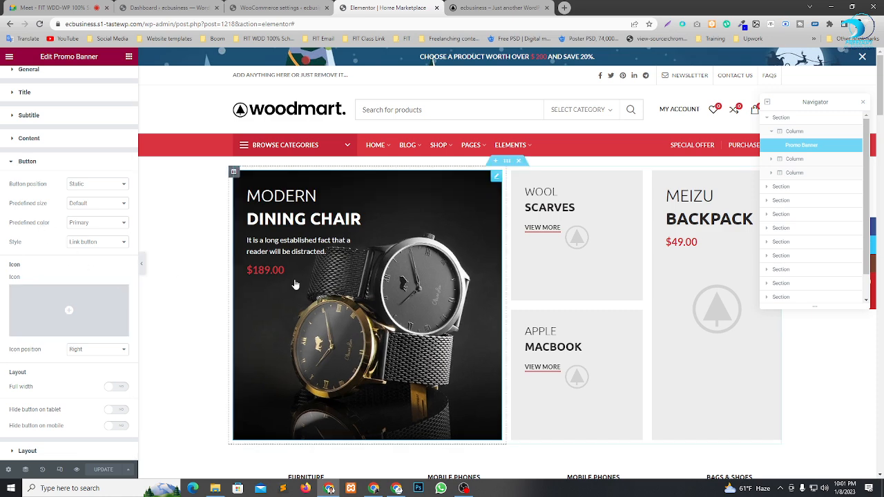
pyautogui.moveTo(67, 315)
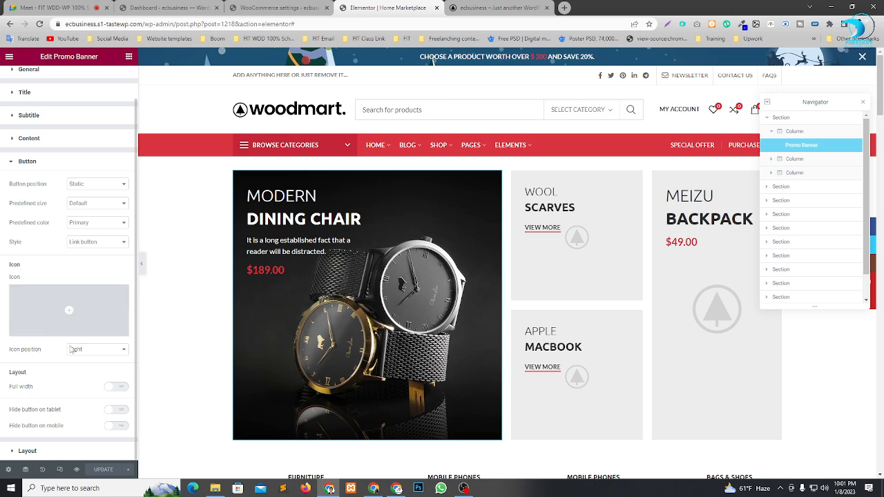
pyautogui.click(91, 350)
pyautogui.click(84, 366)
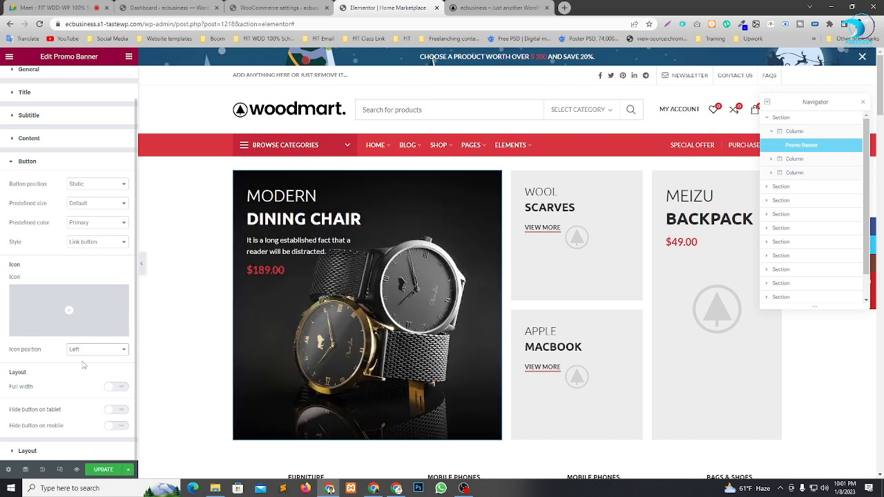
pyautogui.scroll(1, 72, 313)
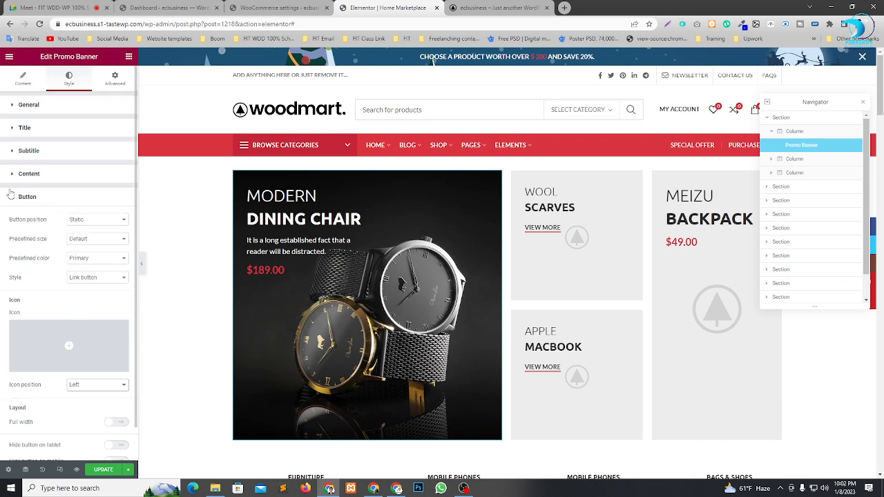
pyautogui.scroll(-1, 41, 311)
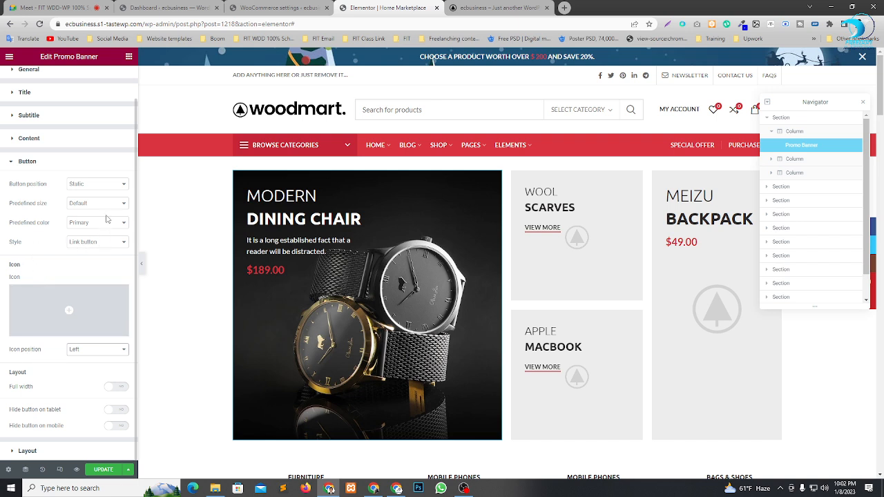
pyautogui.click(18, 161)
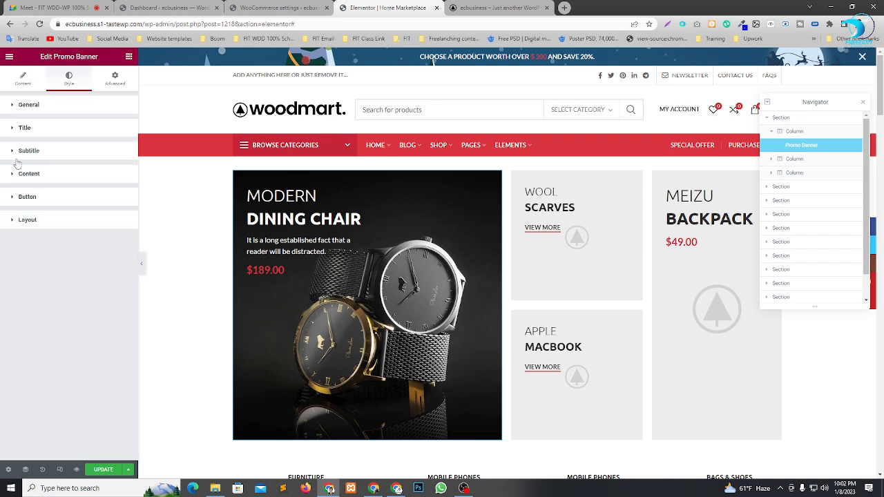
# Delete the $189.00 price from the content text of the Modern Dining Chair promo banner.
pyautogui.click(17, 80)
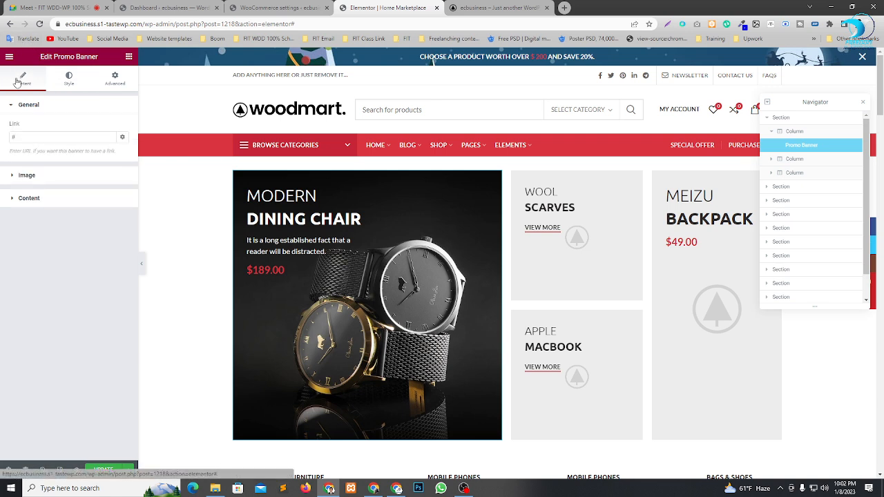
pyautogui.click(11, 201)
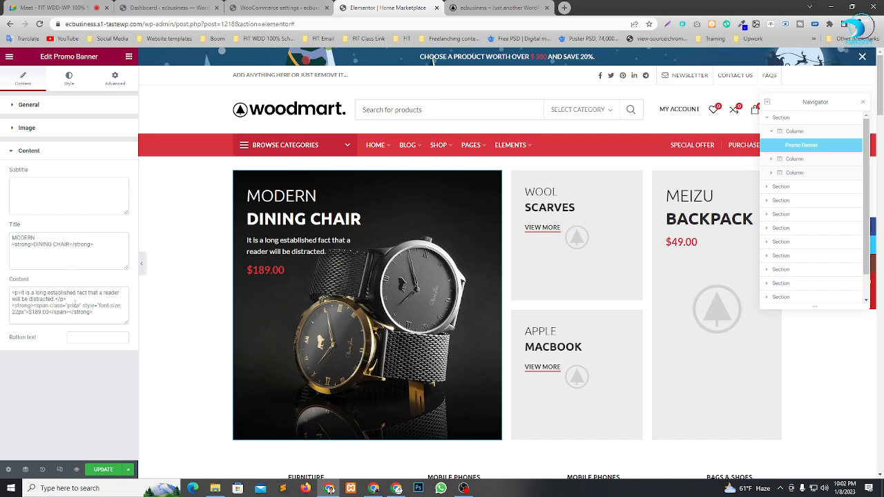
pyautogui.click(71, 312)
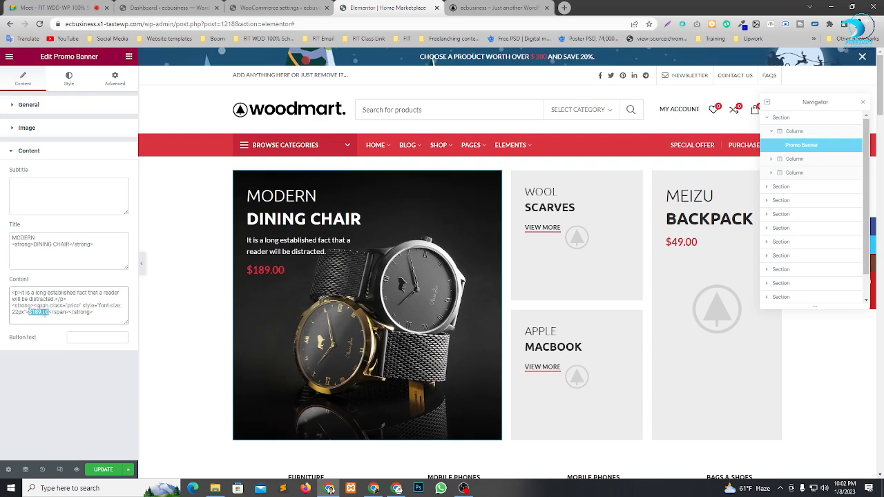
pyautogui.press('BackSpace')
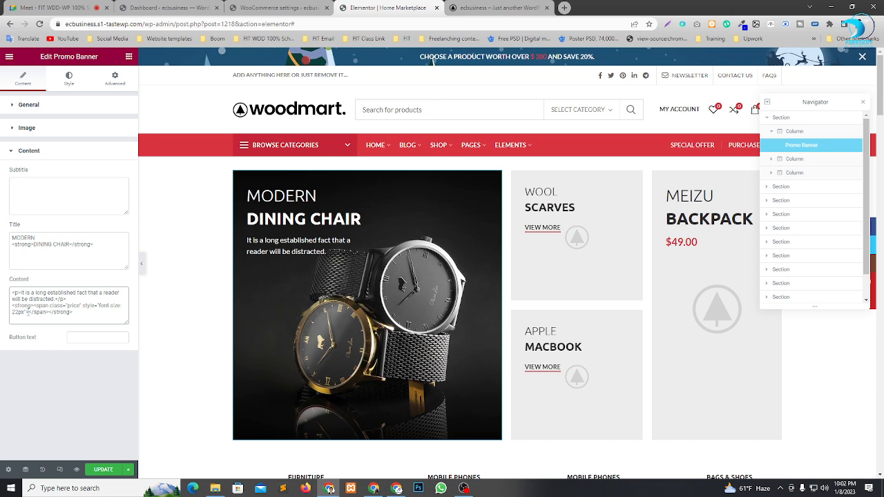
# Update the Home Marketplace page to save the edited Modern Dining Chair promo banner.
pyautogui.click(103, 470)
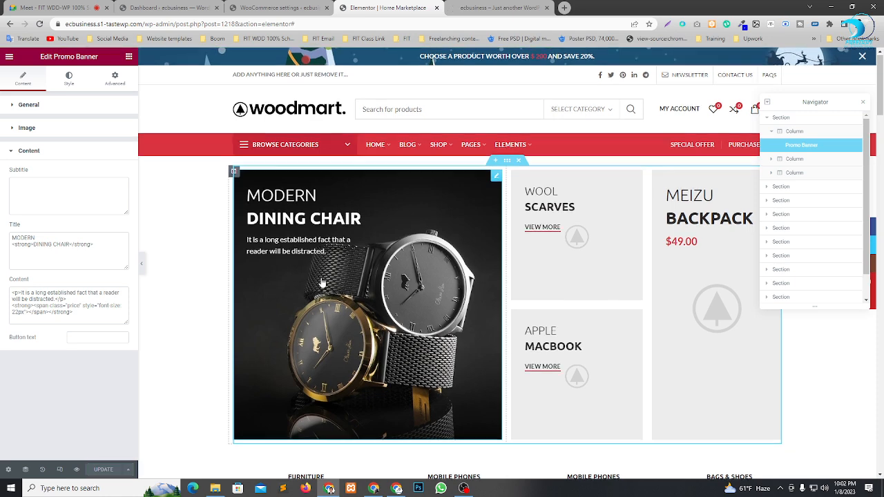
pyautogui.scroll(-2, 297, 186)
pyautogui.scroll(1, 297, 178)
# Reload the front page preview and check the Modern Dining Chair banner and the currency of the Best of the Week product prices.
pyautogui.click(509, 7)
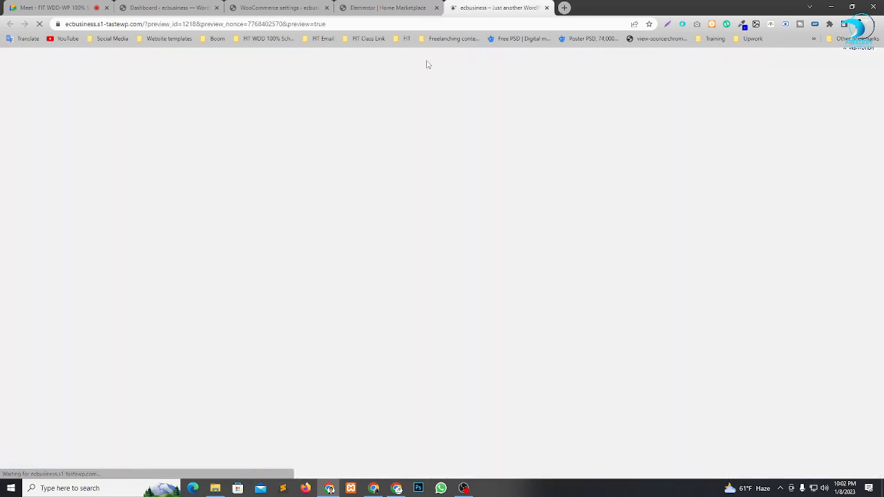
pyautogui.scroll(-1, 163, 229)
pyautogui.scroll(-2, 203, 140)
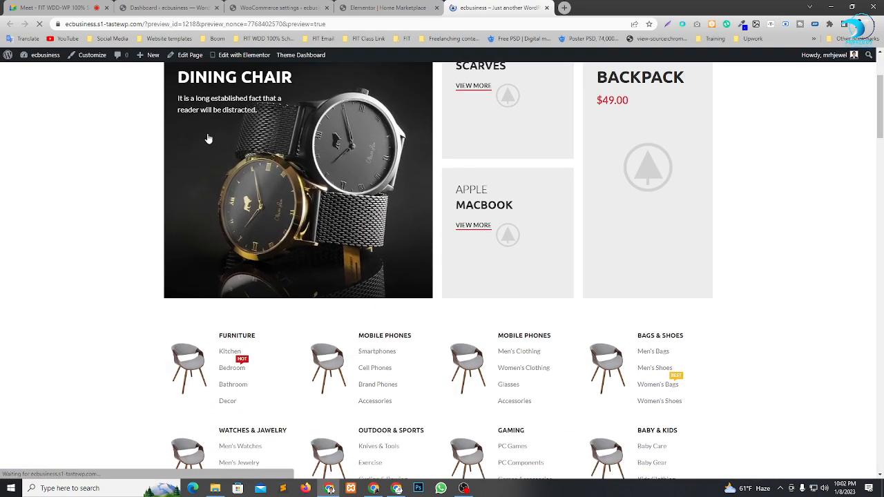
pyautogui.scroll(-1, 256, 181)
pyautogui.scroll(-5, 255, 181)
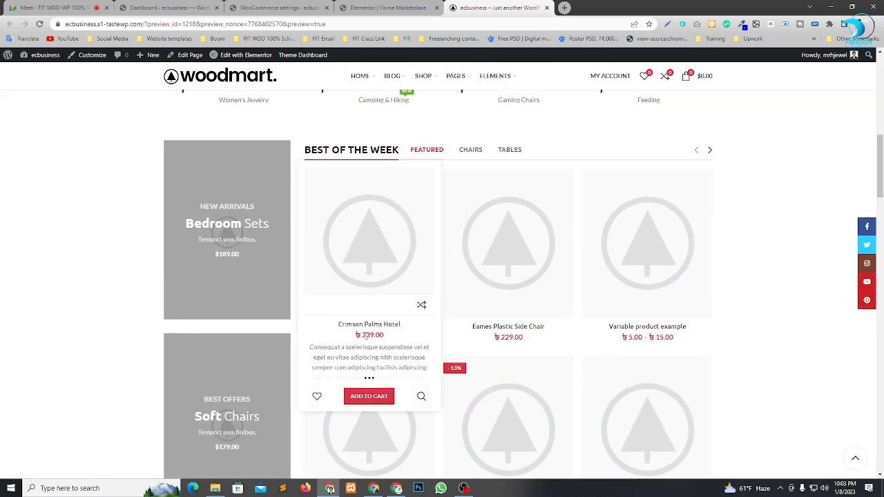
pyautogui.scroll(5, 400, 179)
pyautogui.scroll(2, 399, 179)
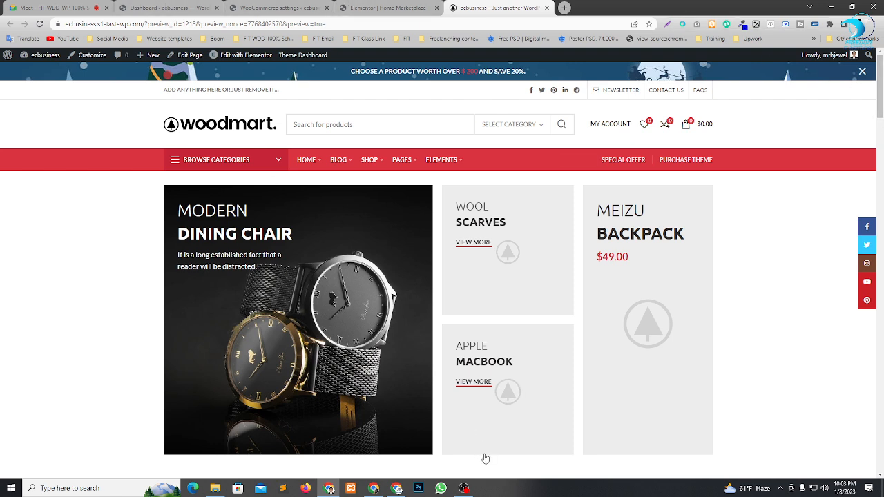
pyautogui.hotkey('ctrl', '1')
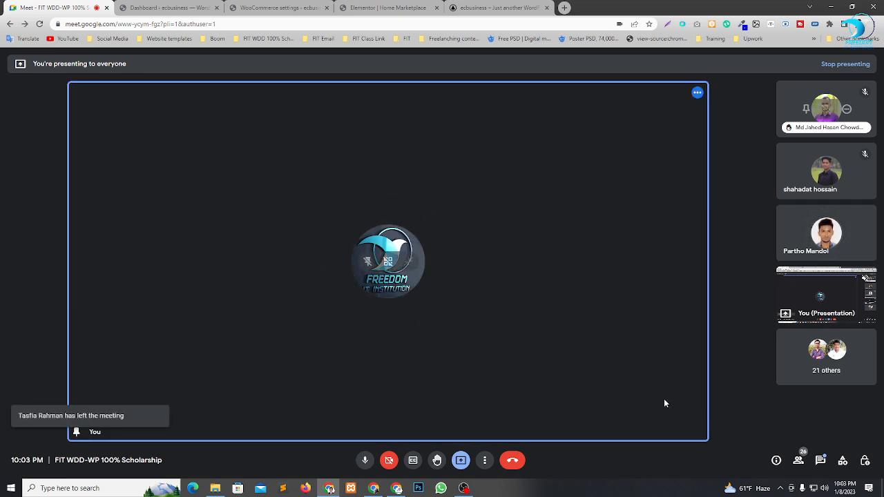
pyautogui.click(463, 488)
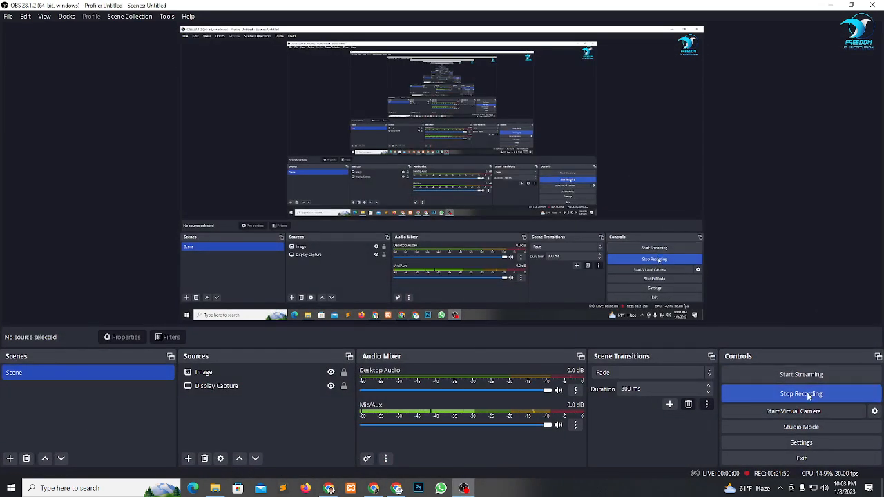